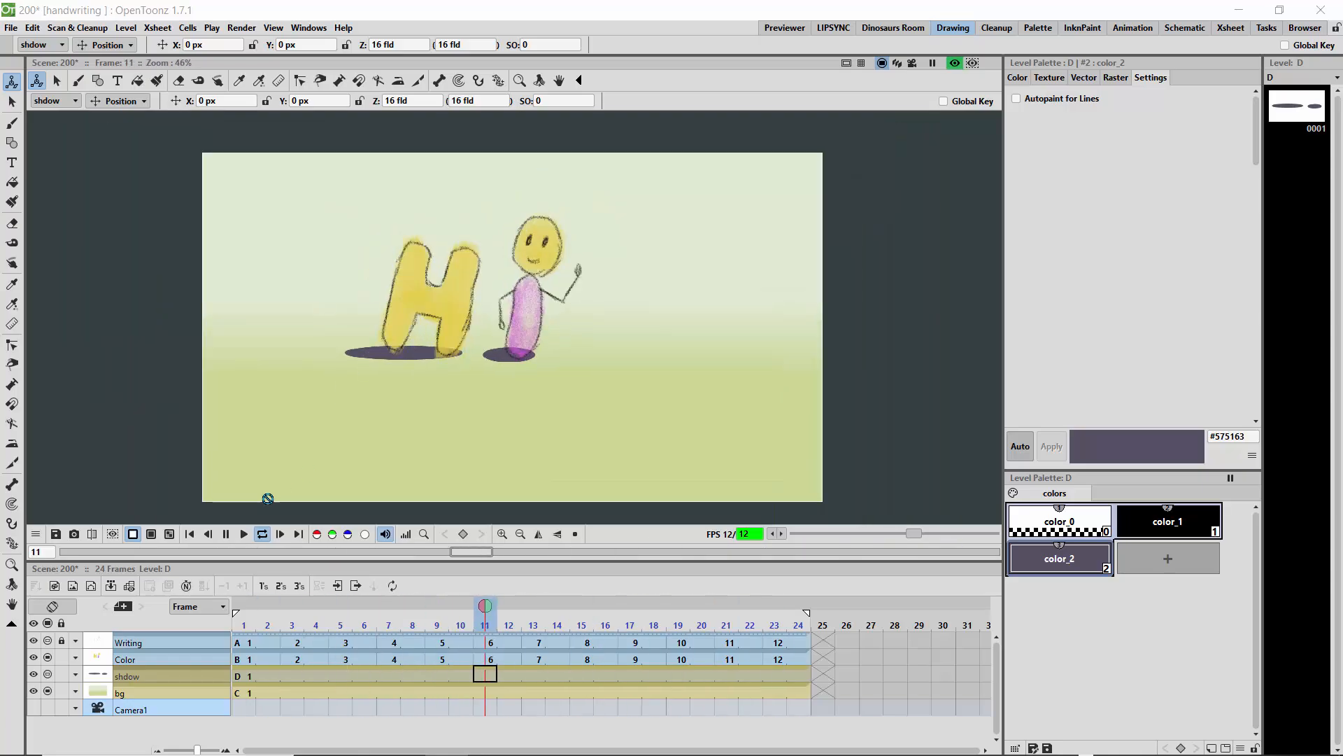
Stop the animation playback and save the current scene
left_click(225, 533)
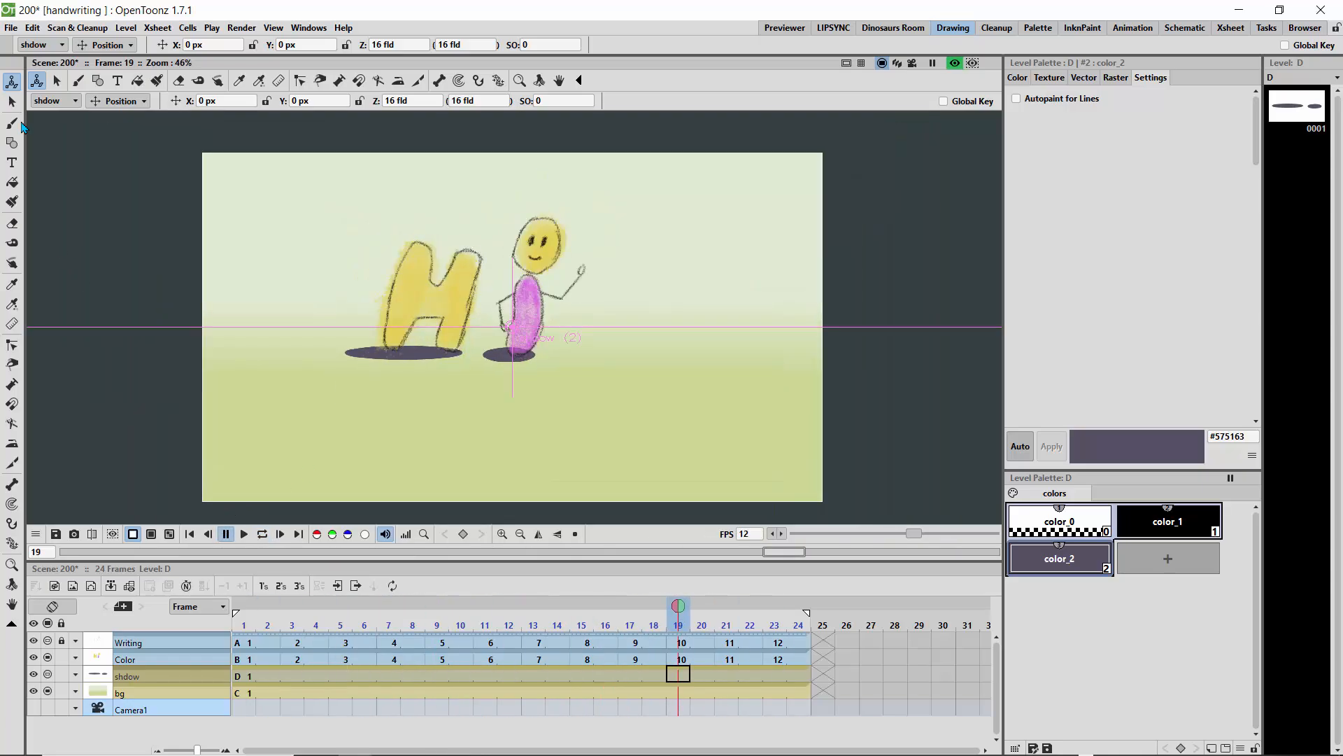
left_click(10, 28)
left_click(39, 83)
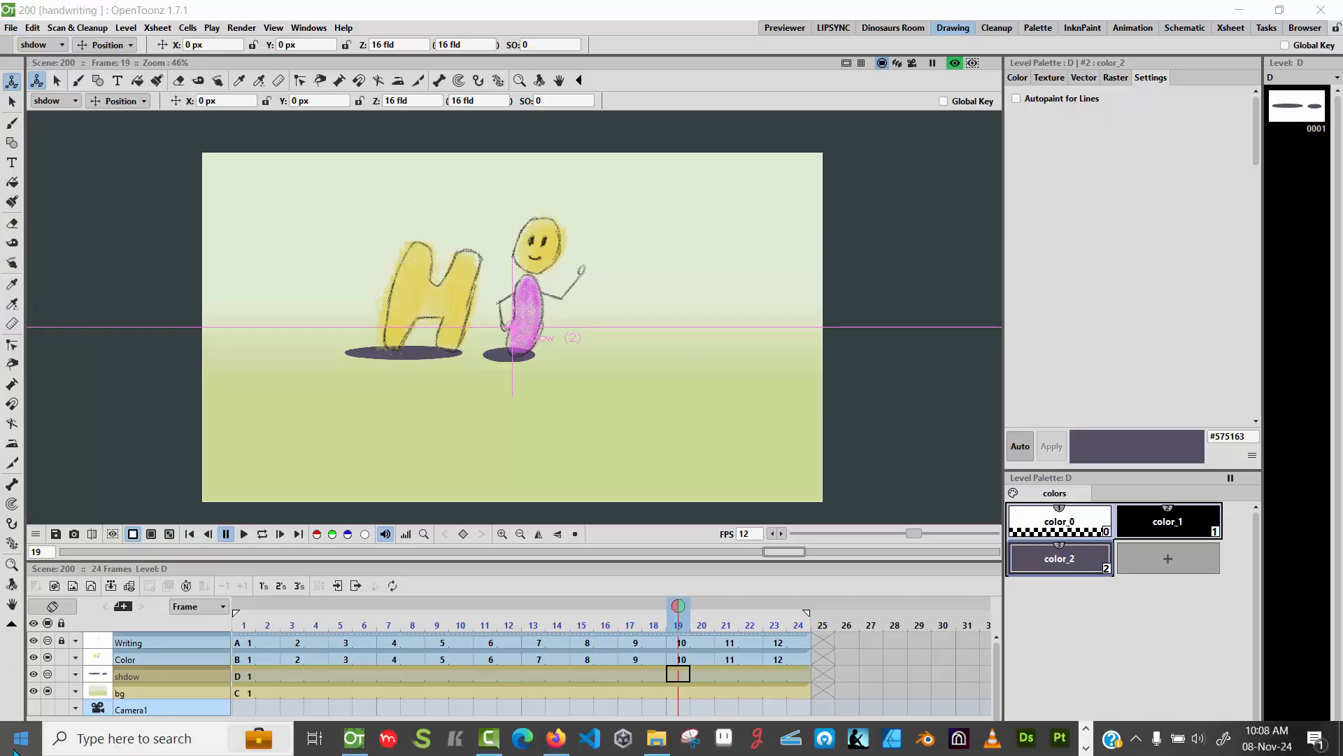
Launch CapCut from the system search and close OpenToonz
left_click(15, 746)
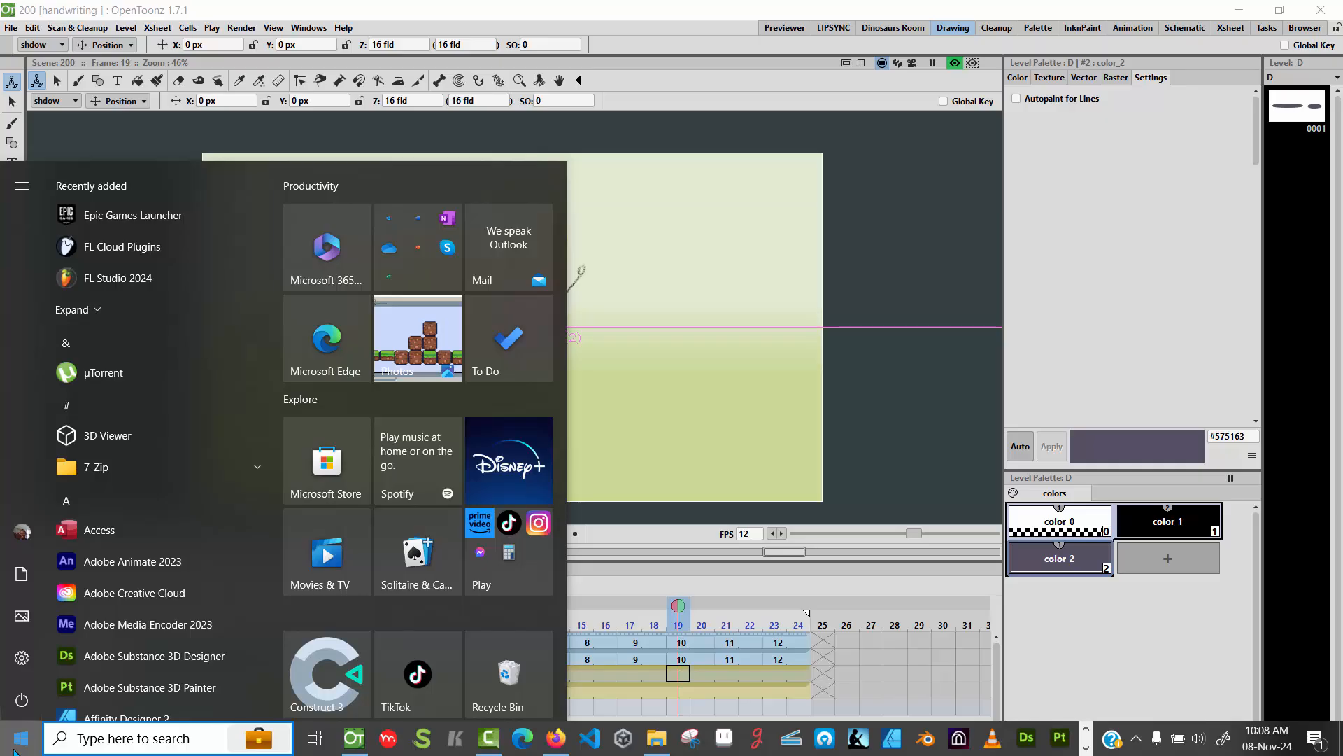
type("cap")
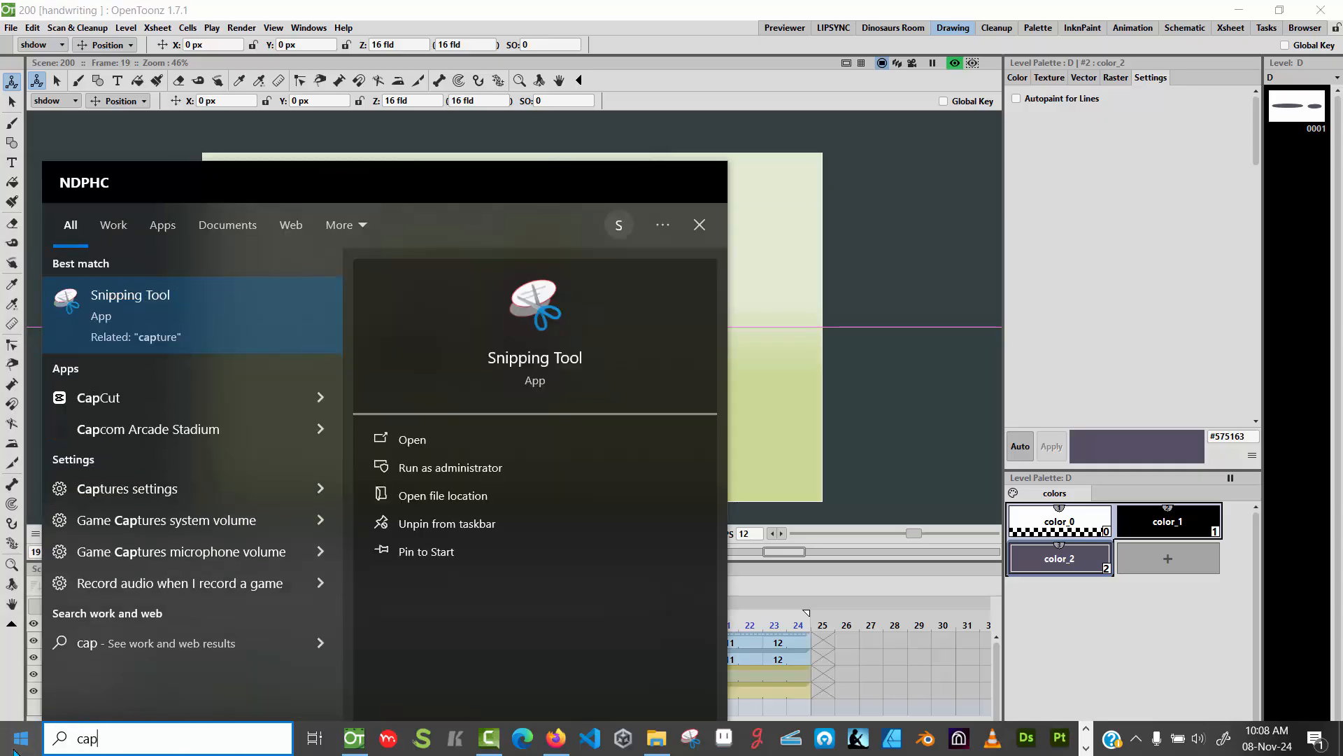
left_click(124, 402)
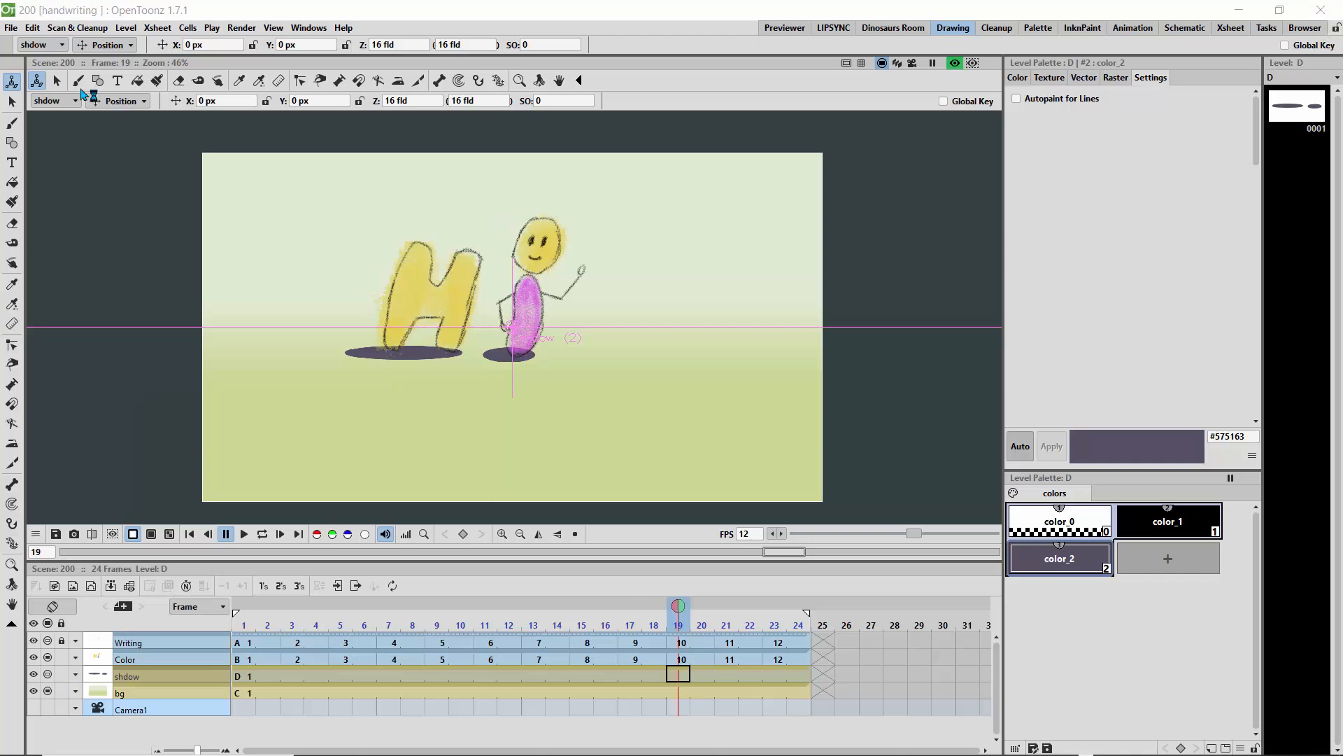
left_click(1321, 9)
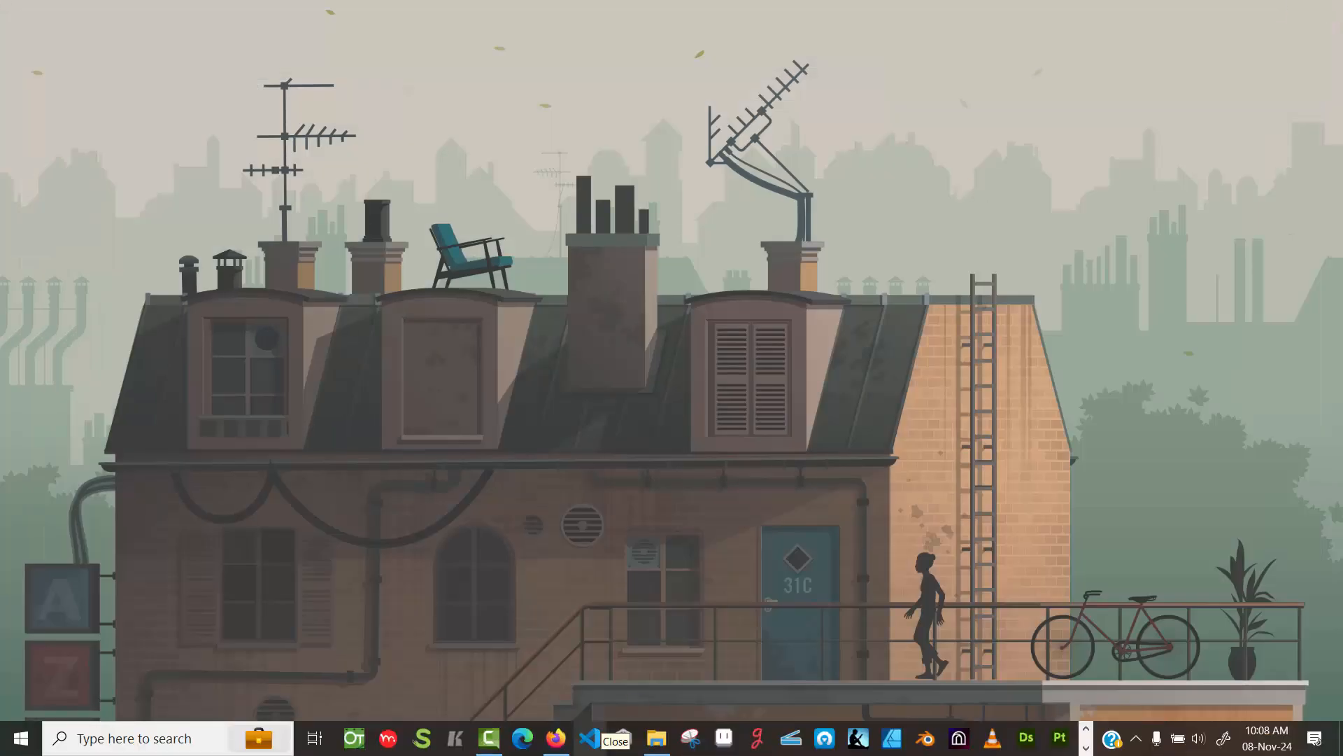
Switch to Firefox, replace the open Gmail tabs with the capcut.com website, and minimize the browser
left_click(554, 738)
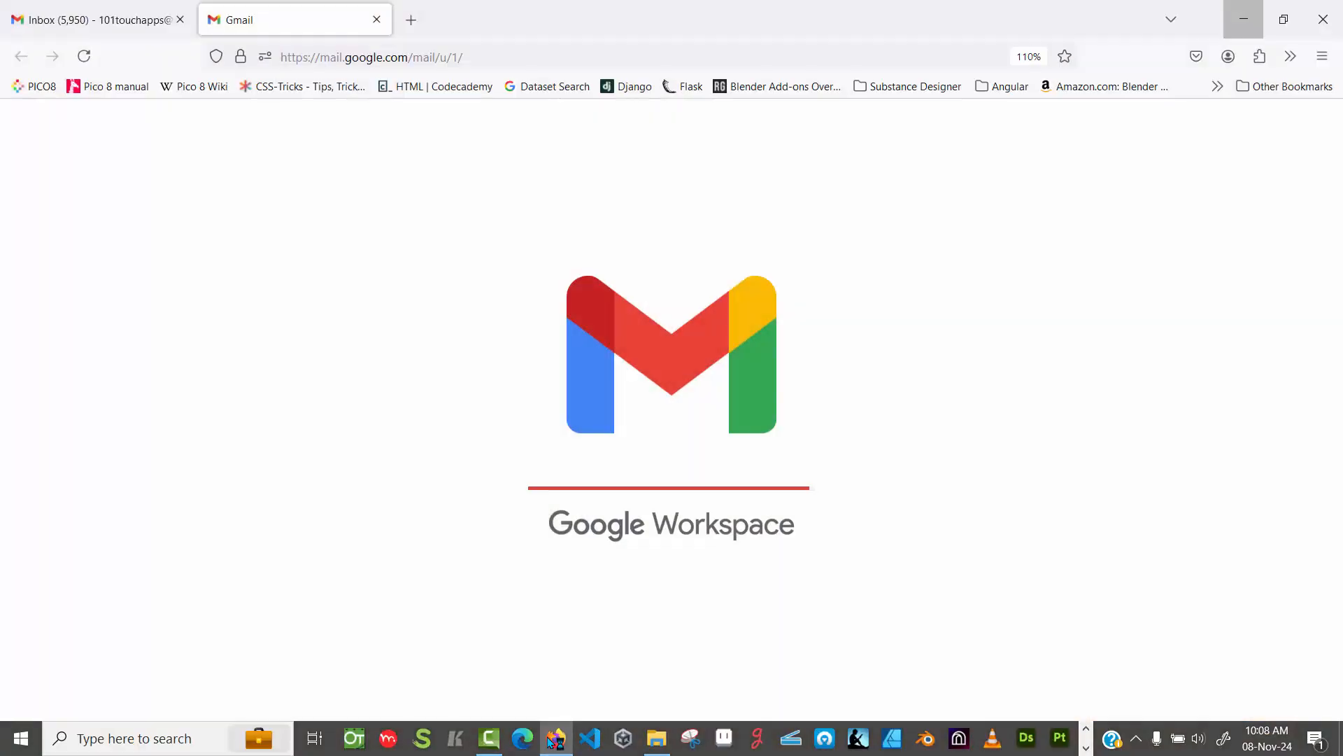
left_click(411, 20)
left_click(376, 20)
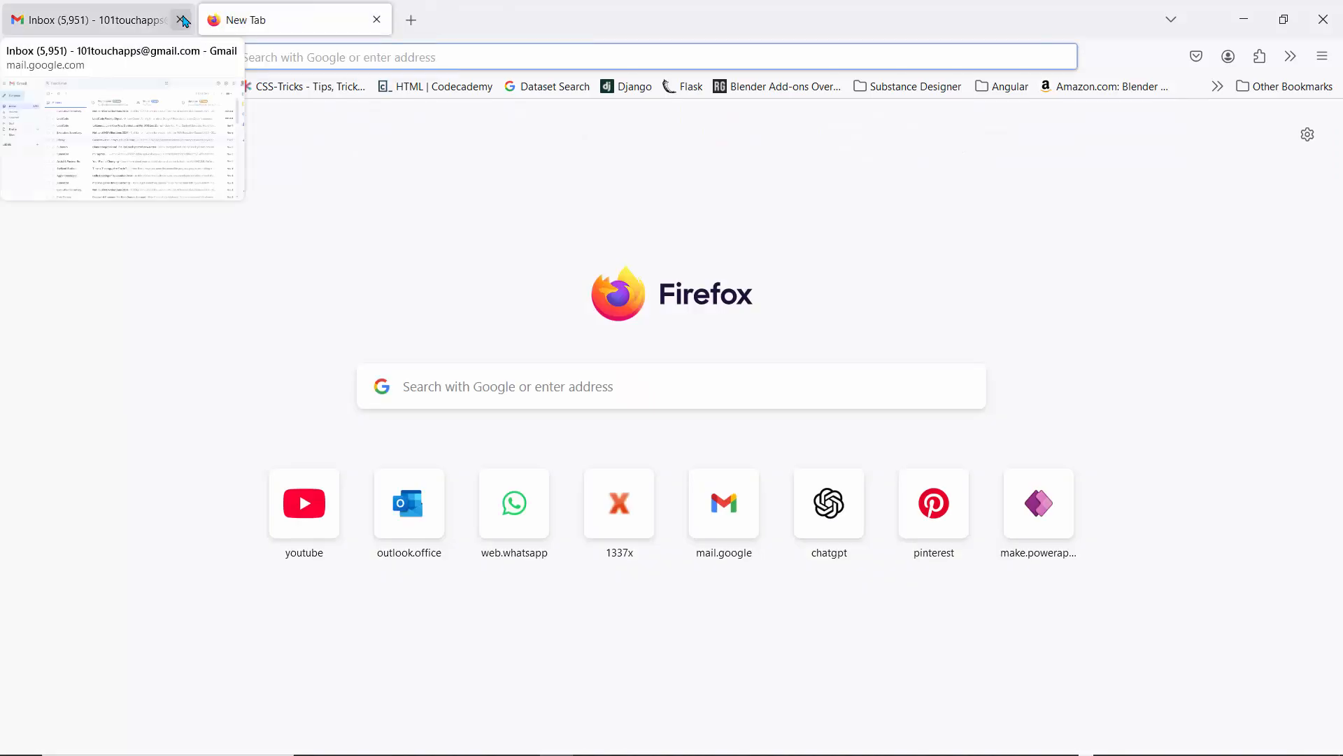
left_click(180, 20)
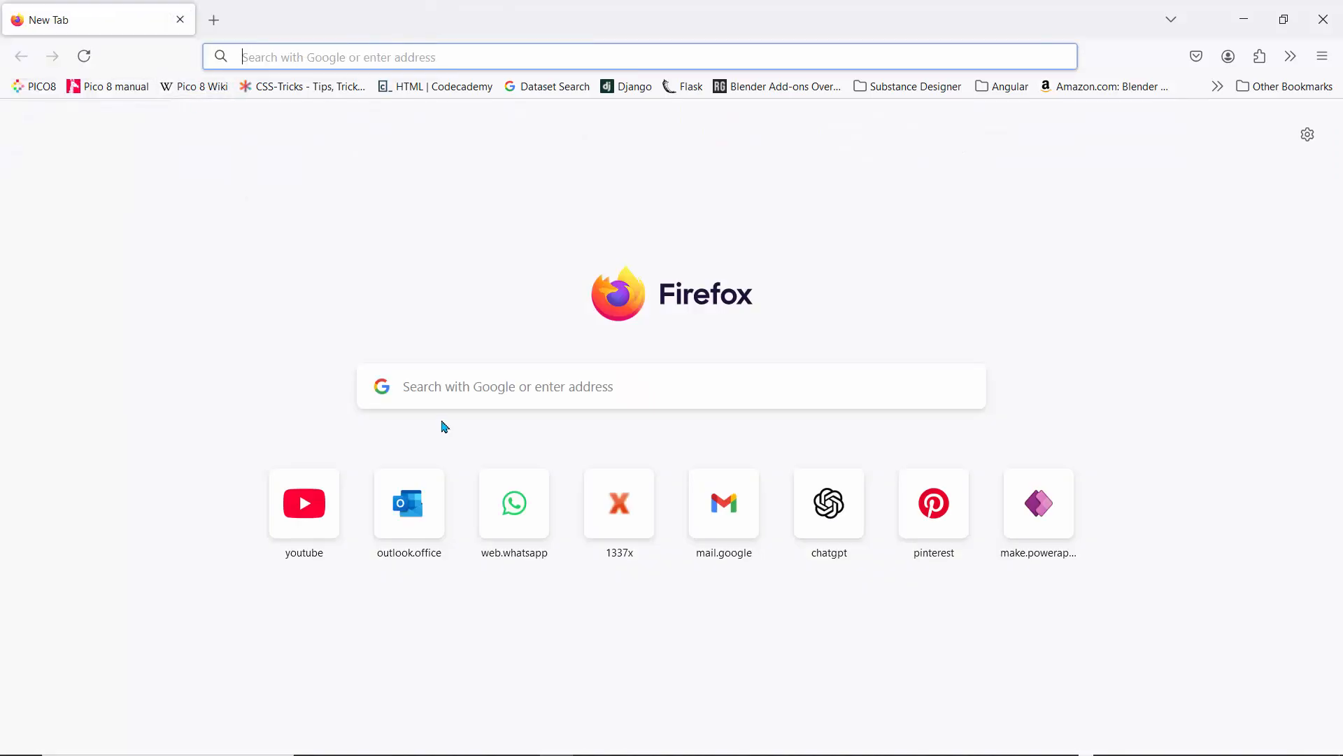
left_click(441, 392)
type("cap")
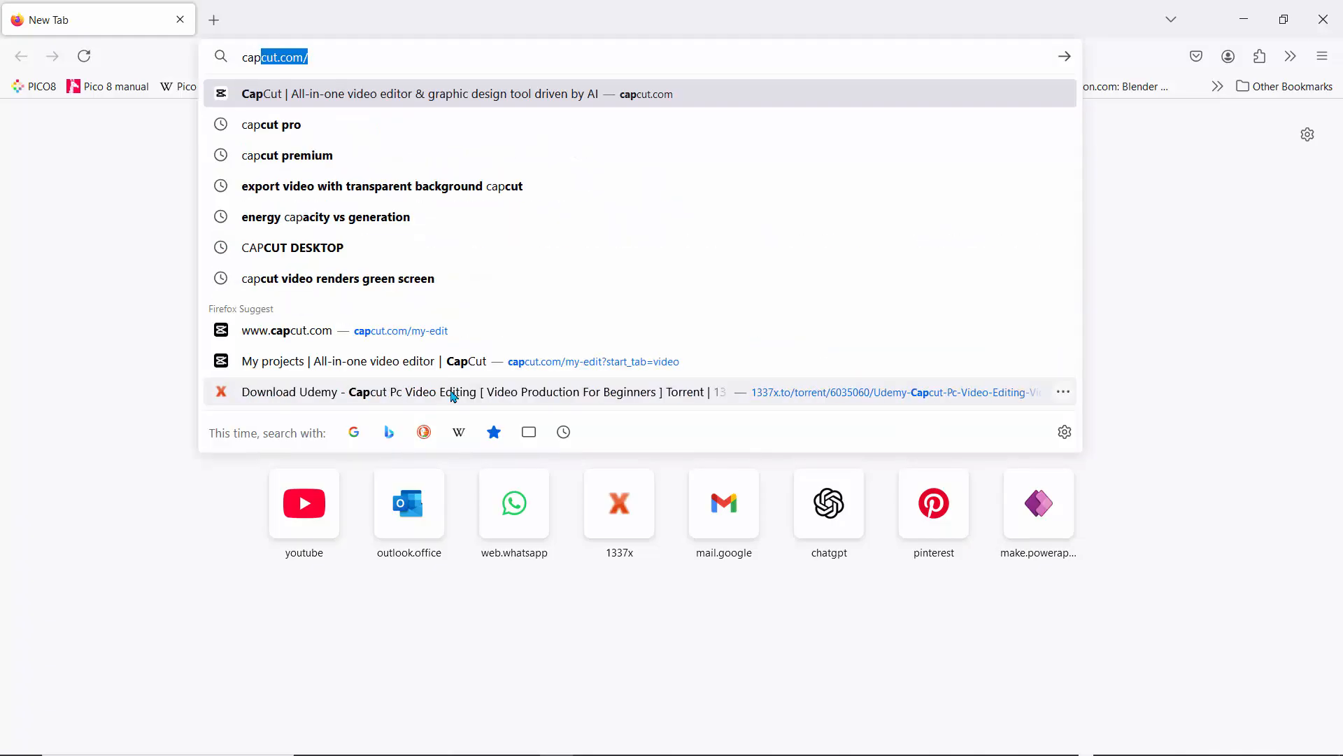
left_click(300, 93)
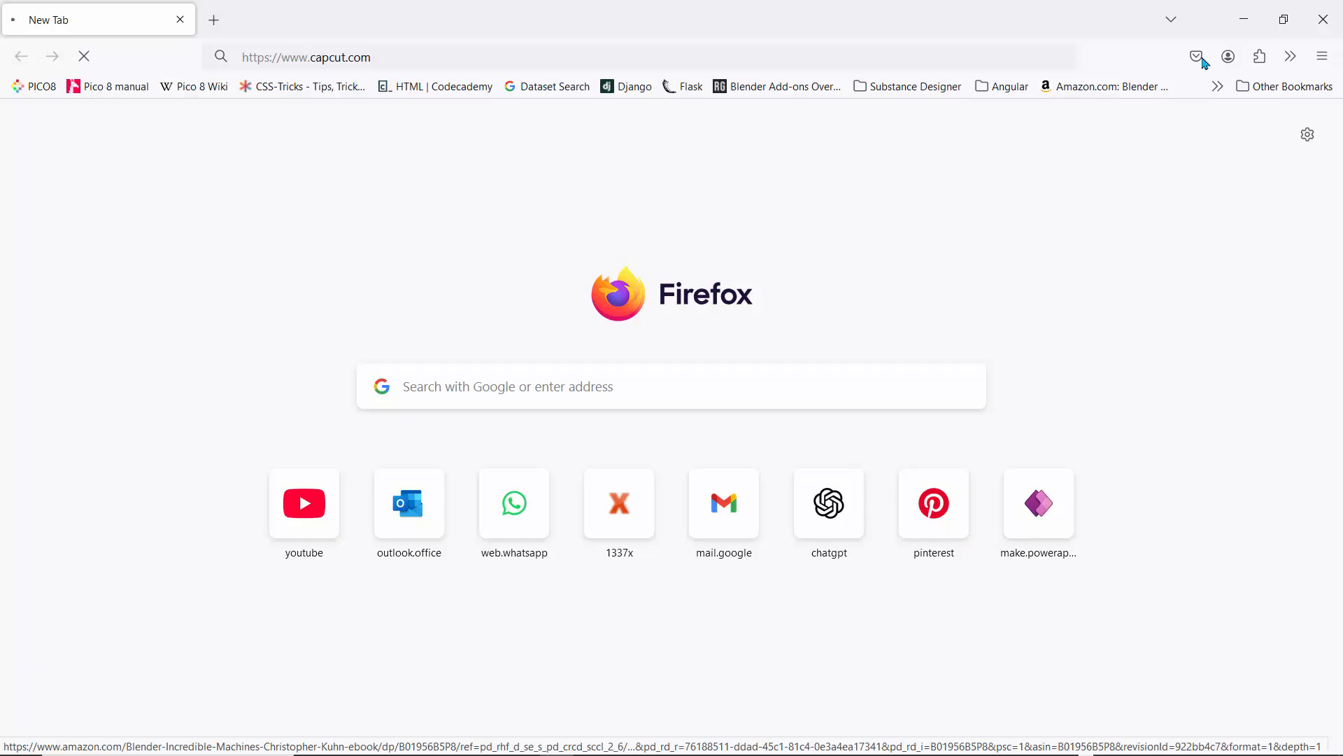
left_click(1244, 19)
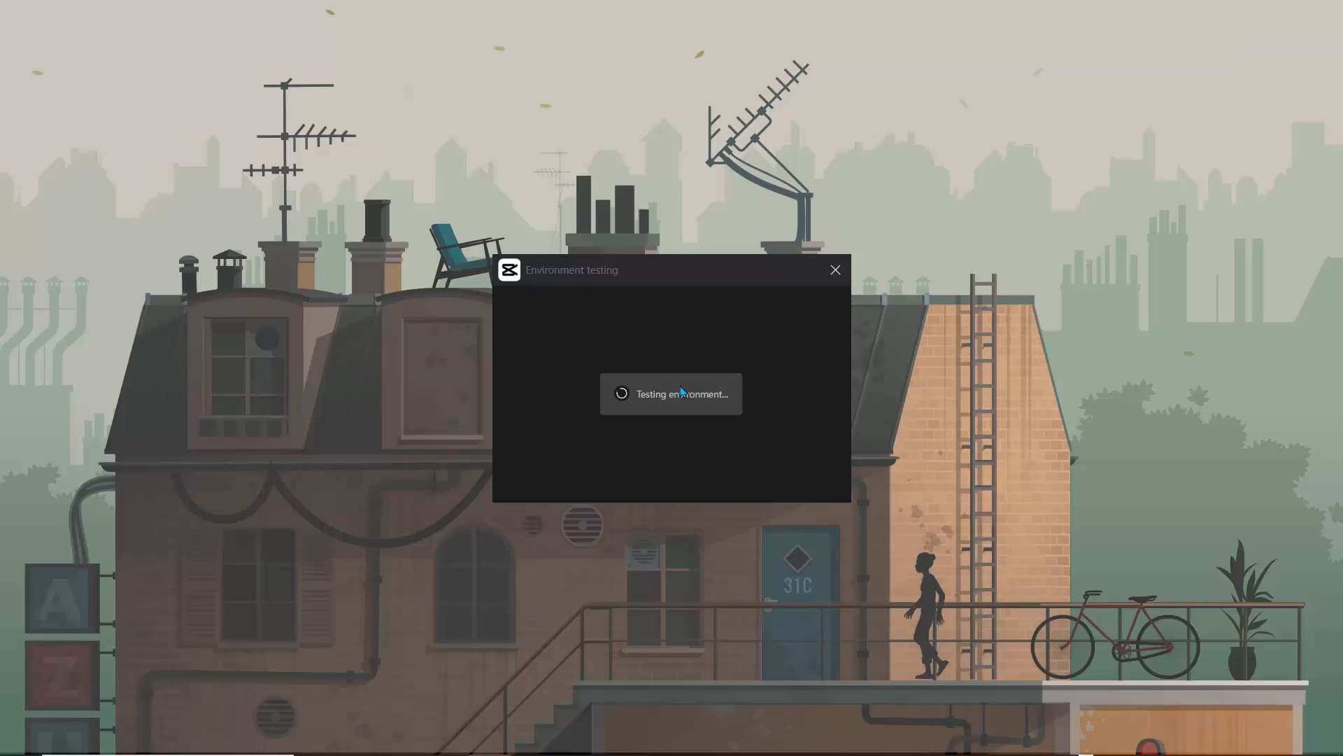
Dismiss CapCut's environment test and create a new video project
left_click(836, 269)
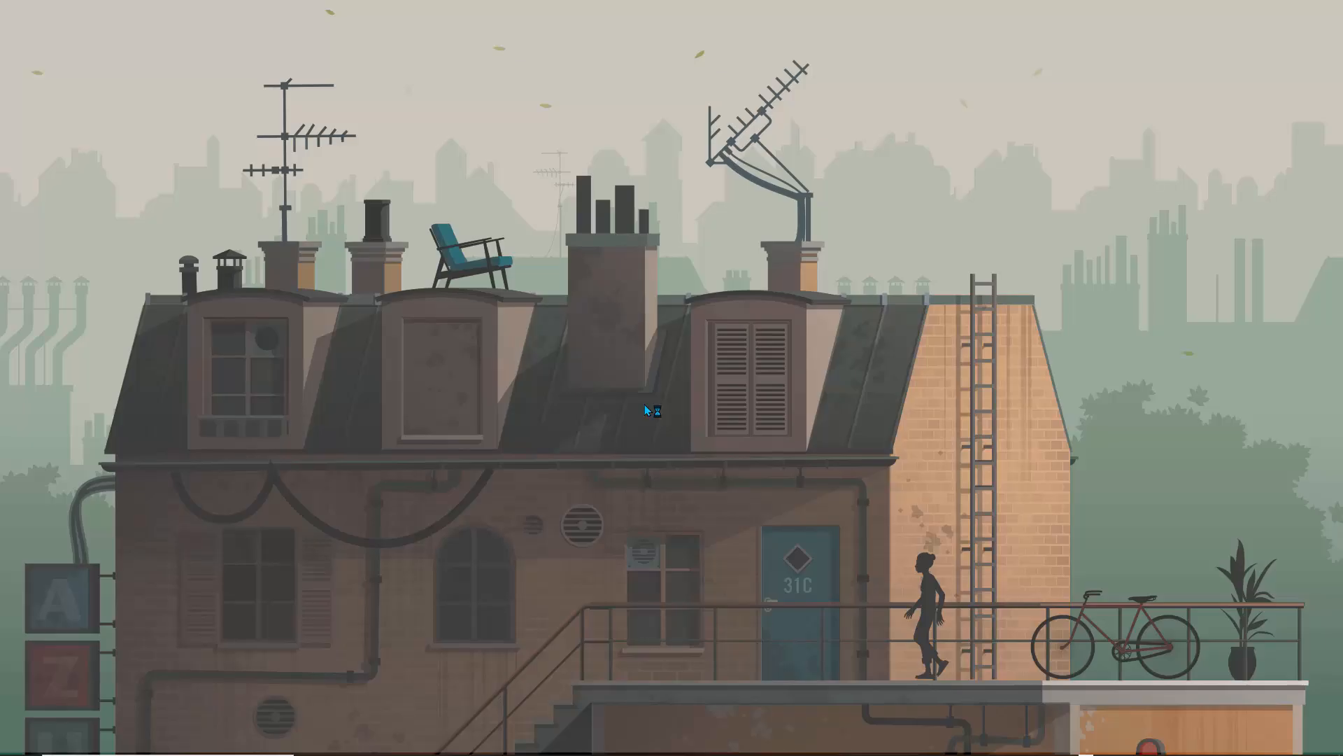
key("XF86MonBrightnessDown")
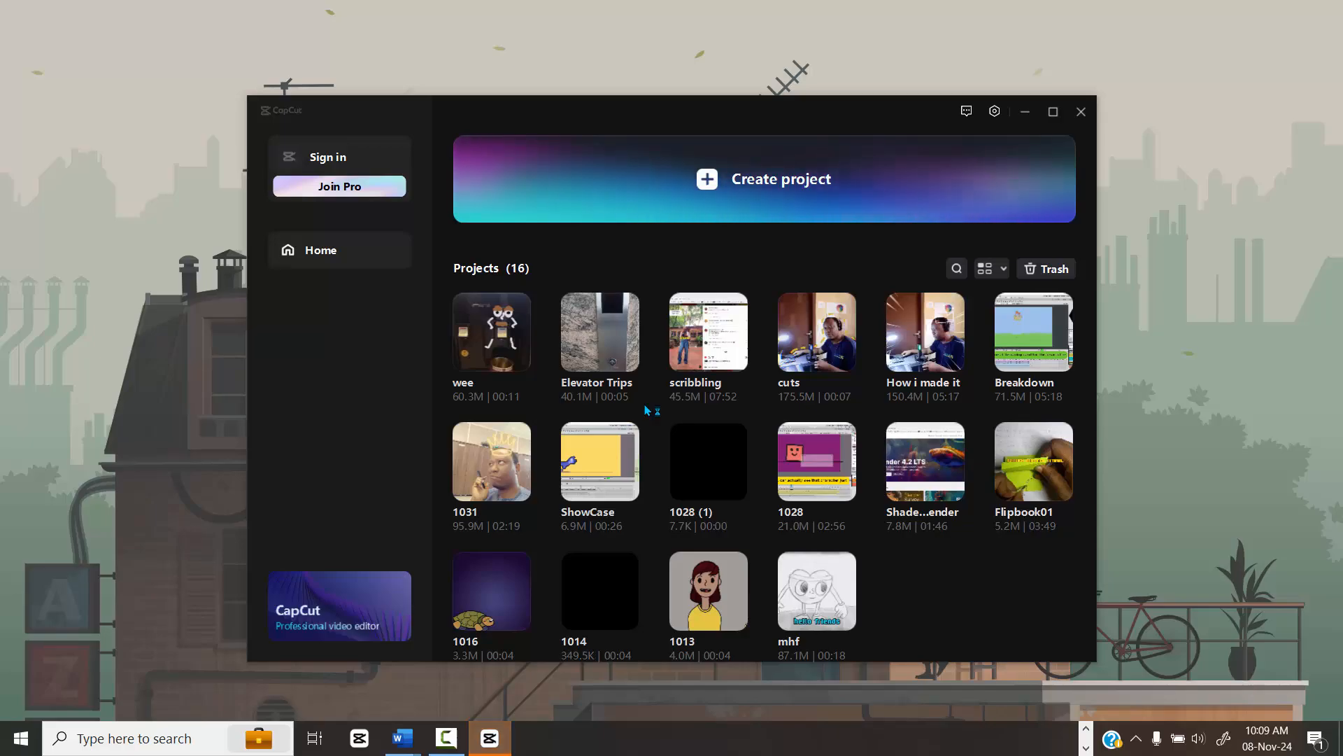
left_click(727, 195)
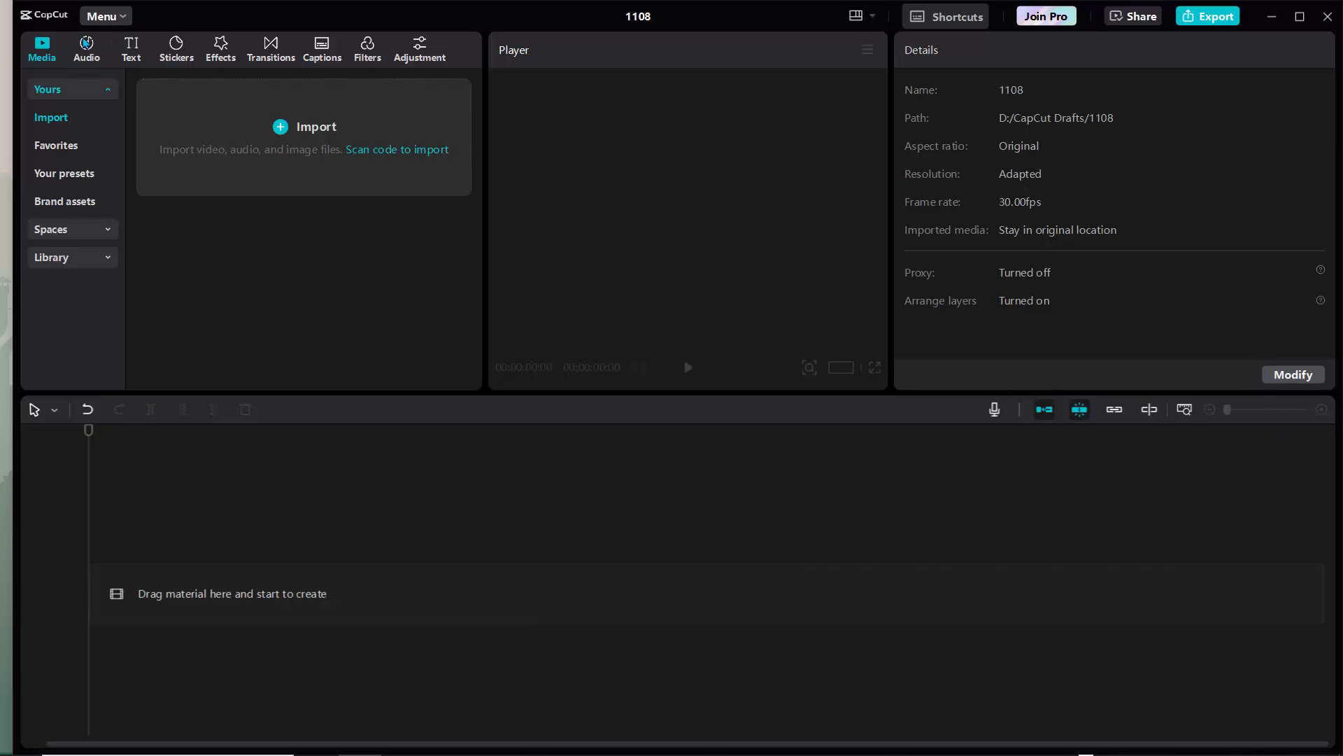
Import 200.mp4 from the outputs folder of the handwriting project under OpenToonzStuff on drive D
left_click(290, 133)
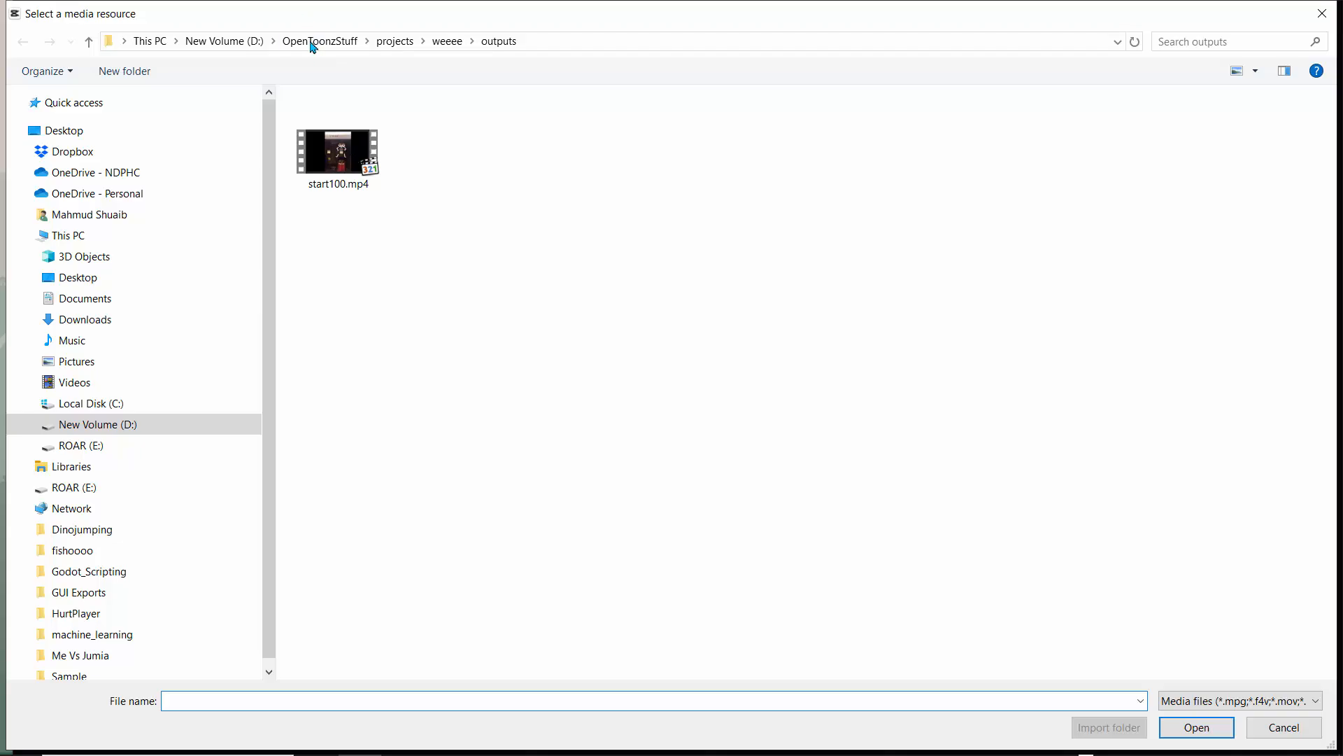
left_click(313, 42)
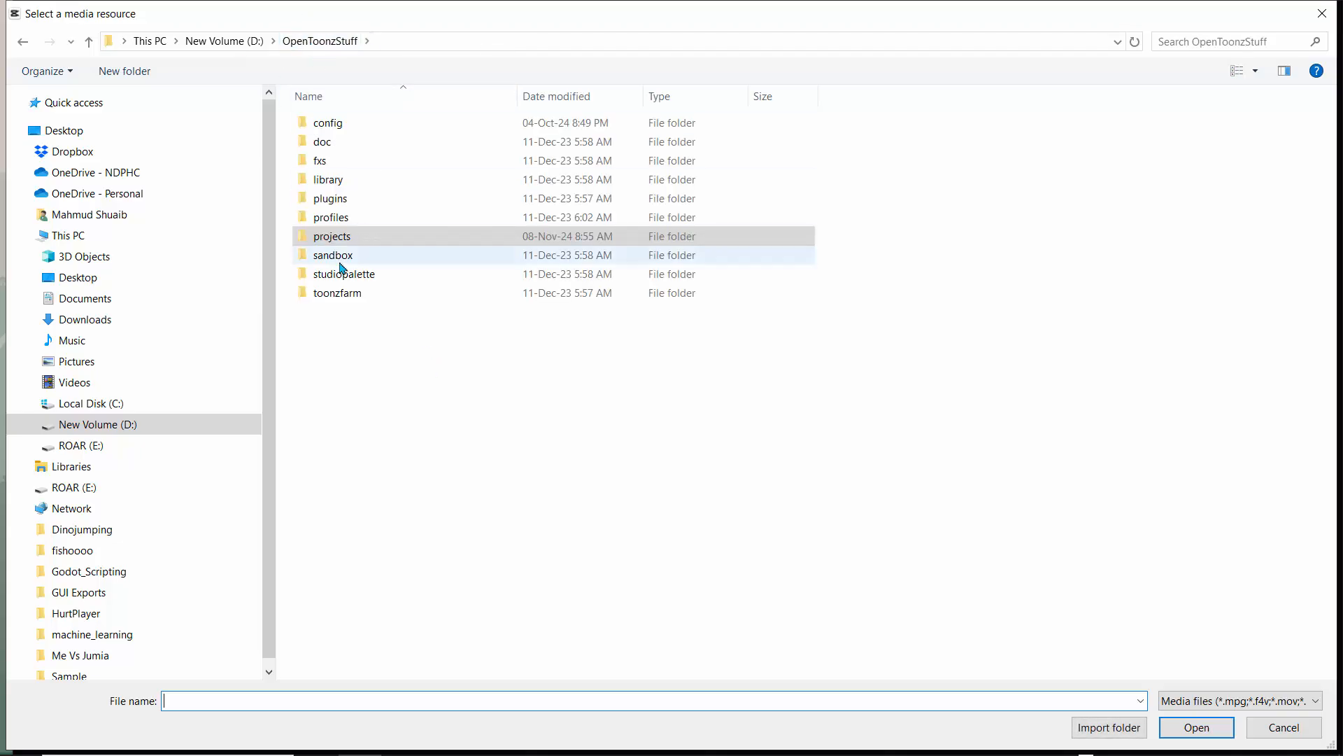
double_click(333, 236)
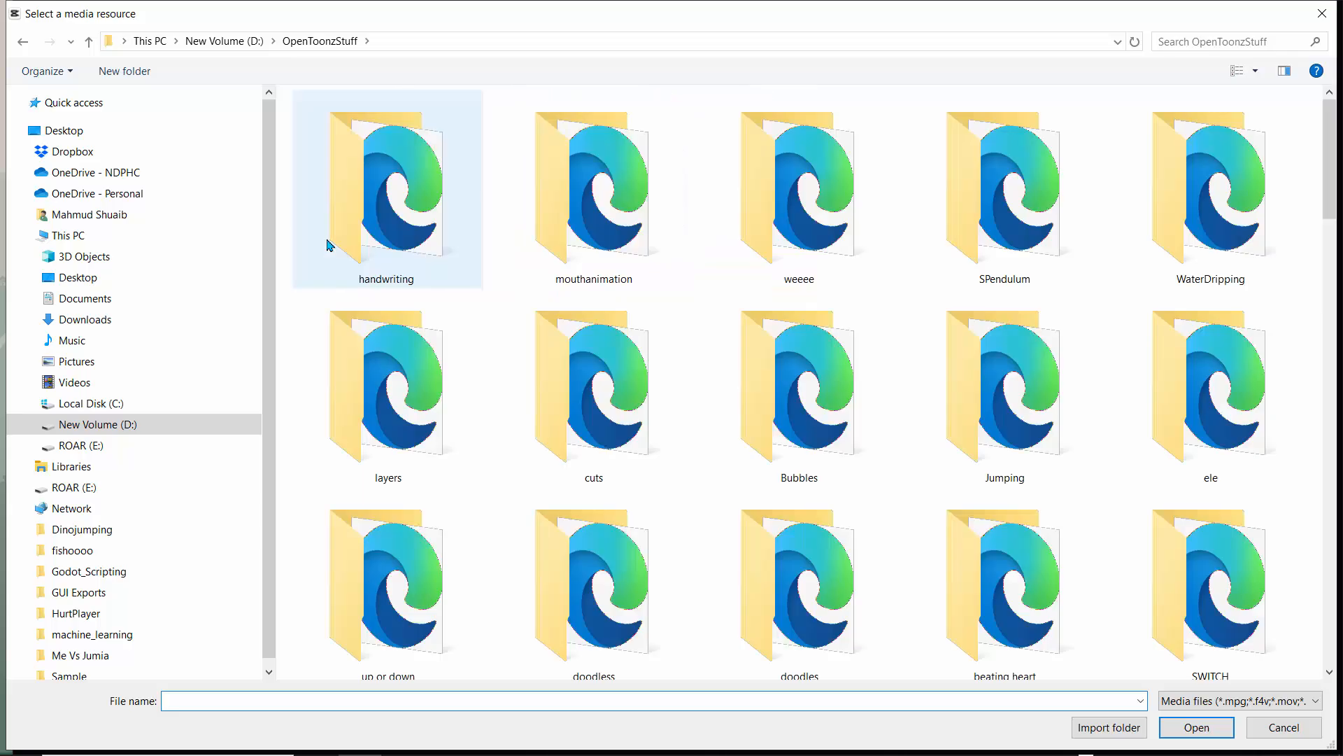
double_click(389, 223)
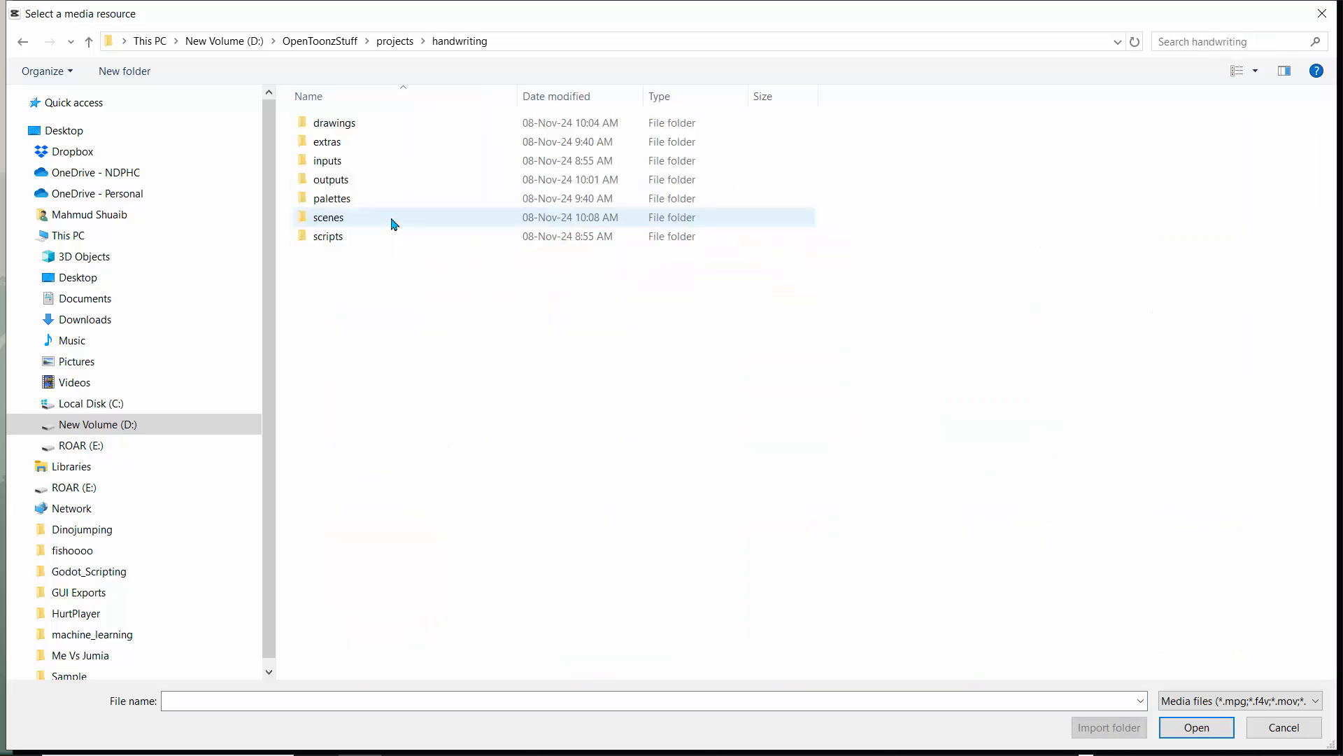
double_click(334, 183)
left_click(432, 167)
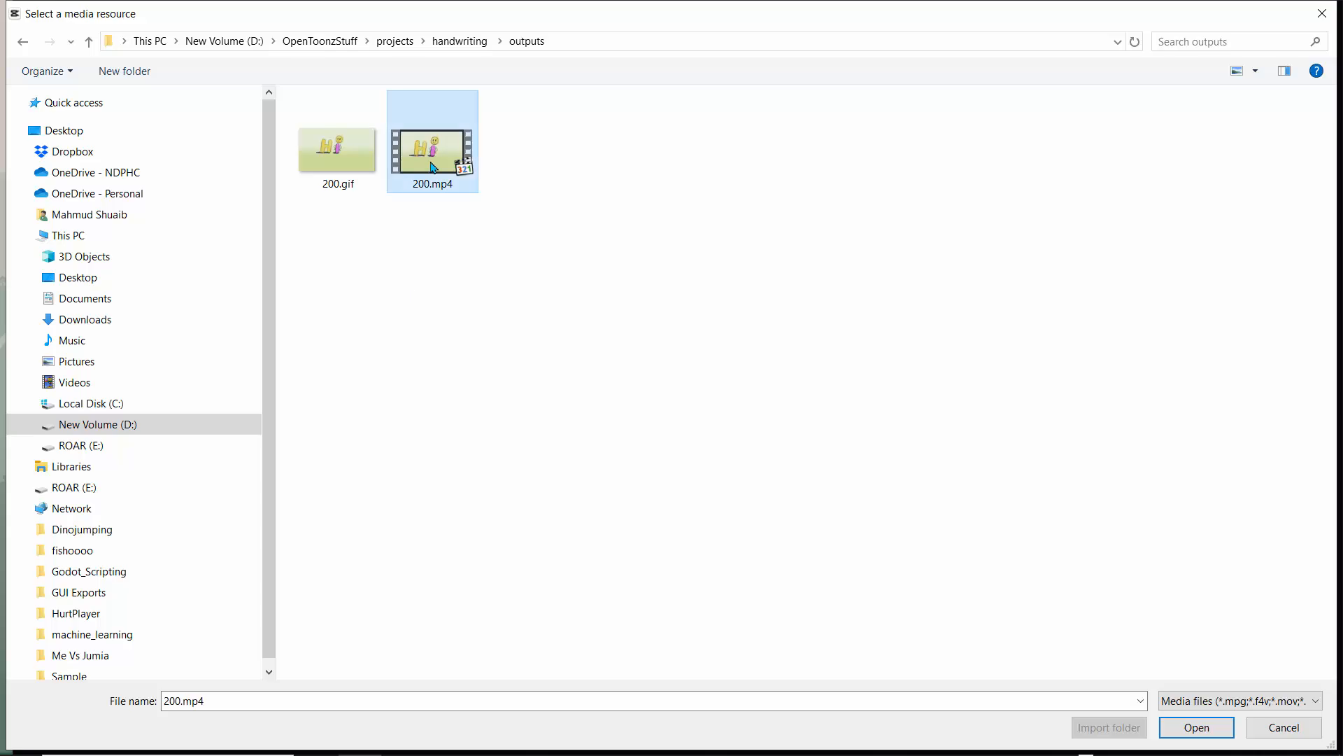
left_click(1197, 728)
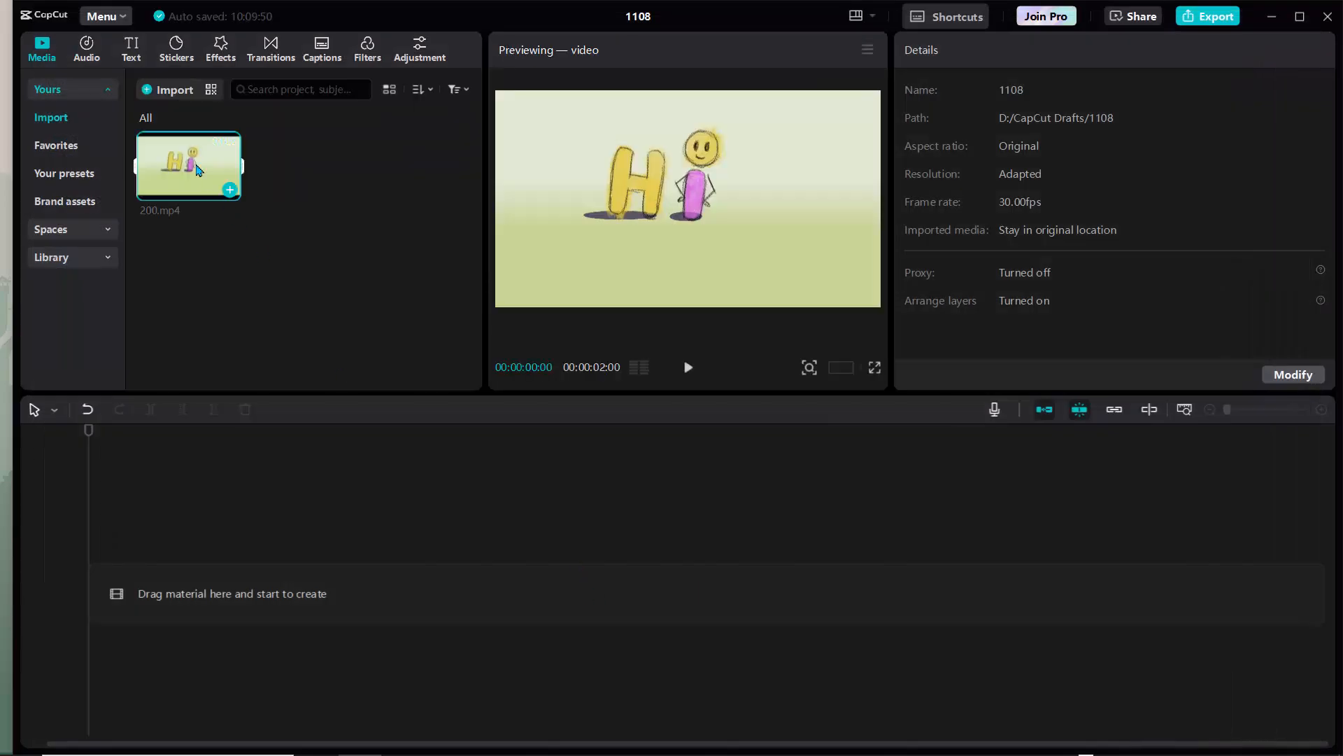
Add the 200.mp4 clip to the timeline three times in a row
left_click(229, 190)
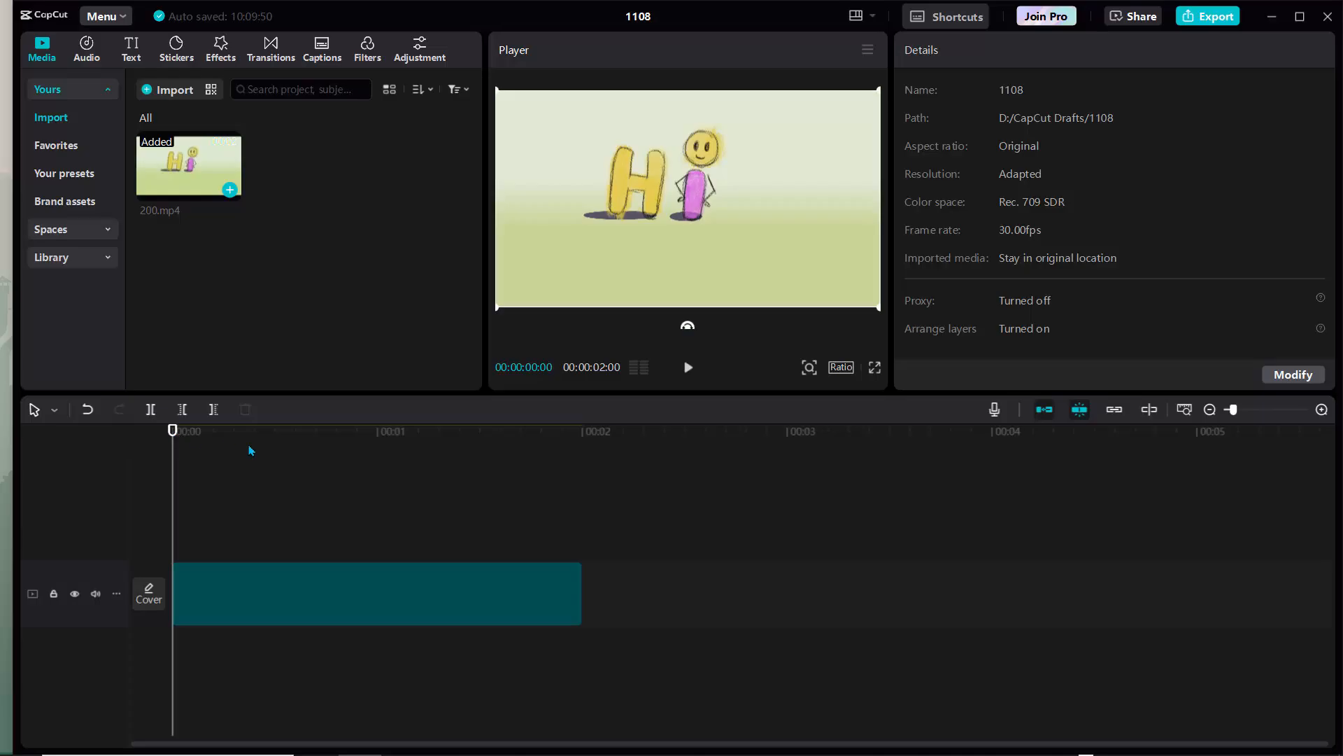
mouse_move(174, 430)
left_mouse_down()
mouse_move(248, 434)
mouse_move(164, 434)
left_mouse_up()
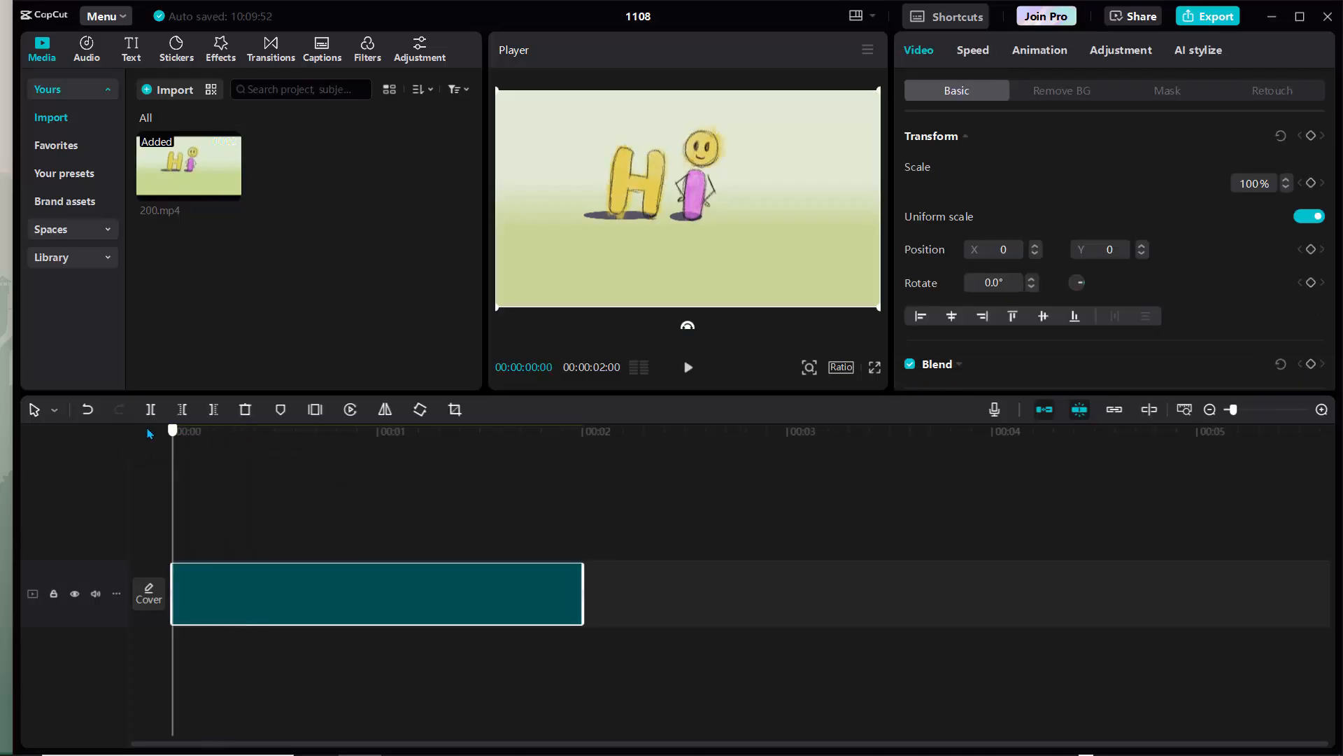
left_click(230, 192)
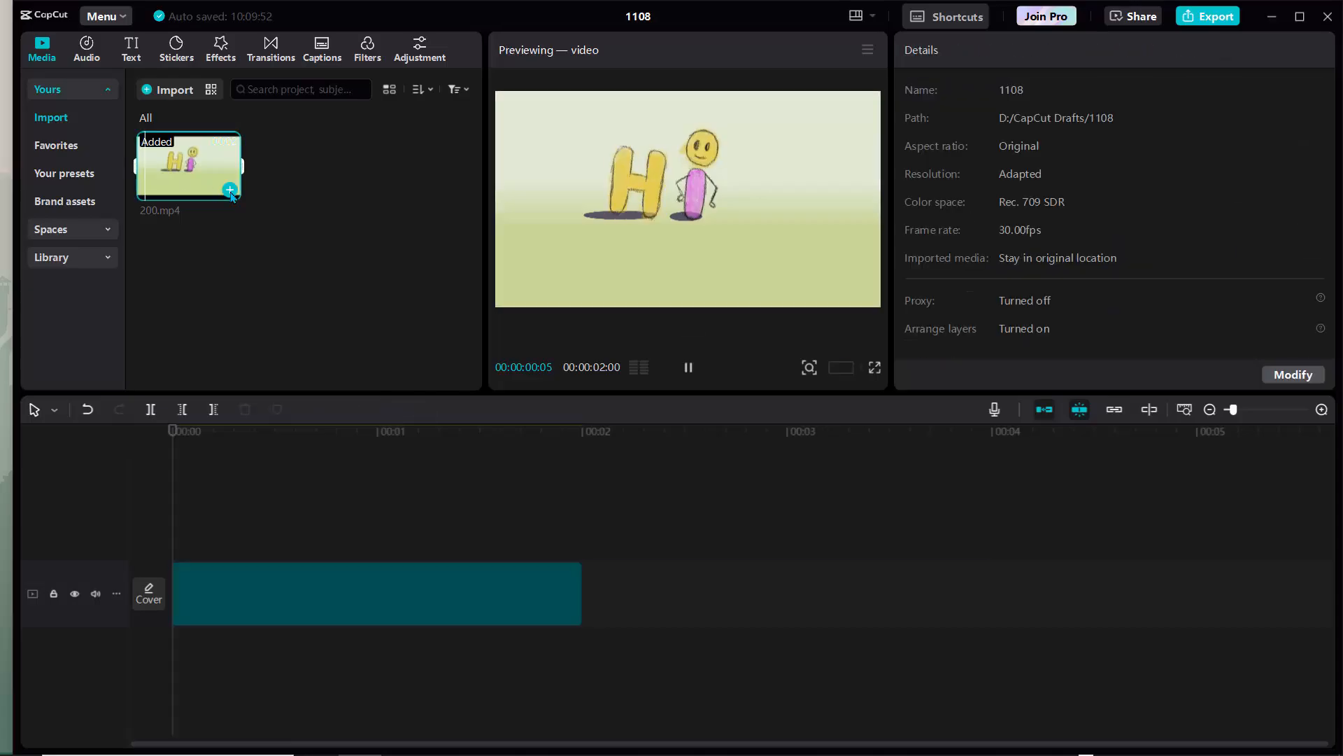
left_click(230, 193)
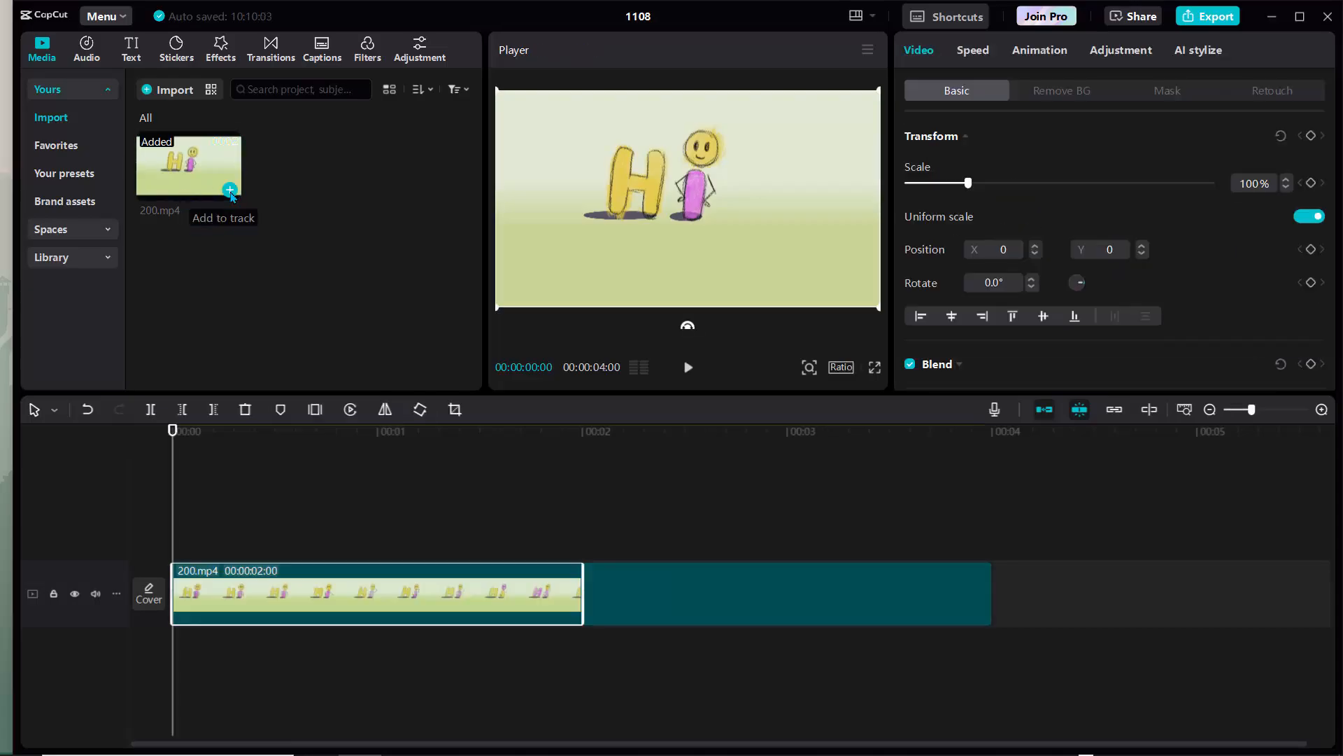
left_click(230, 192)
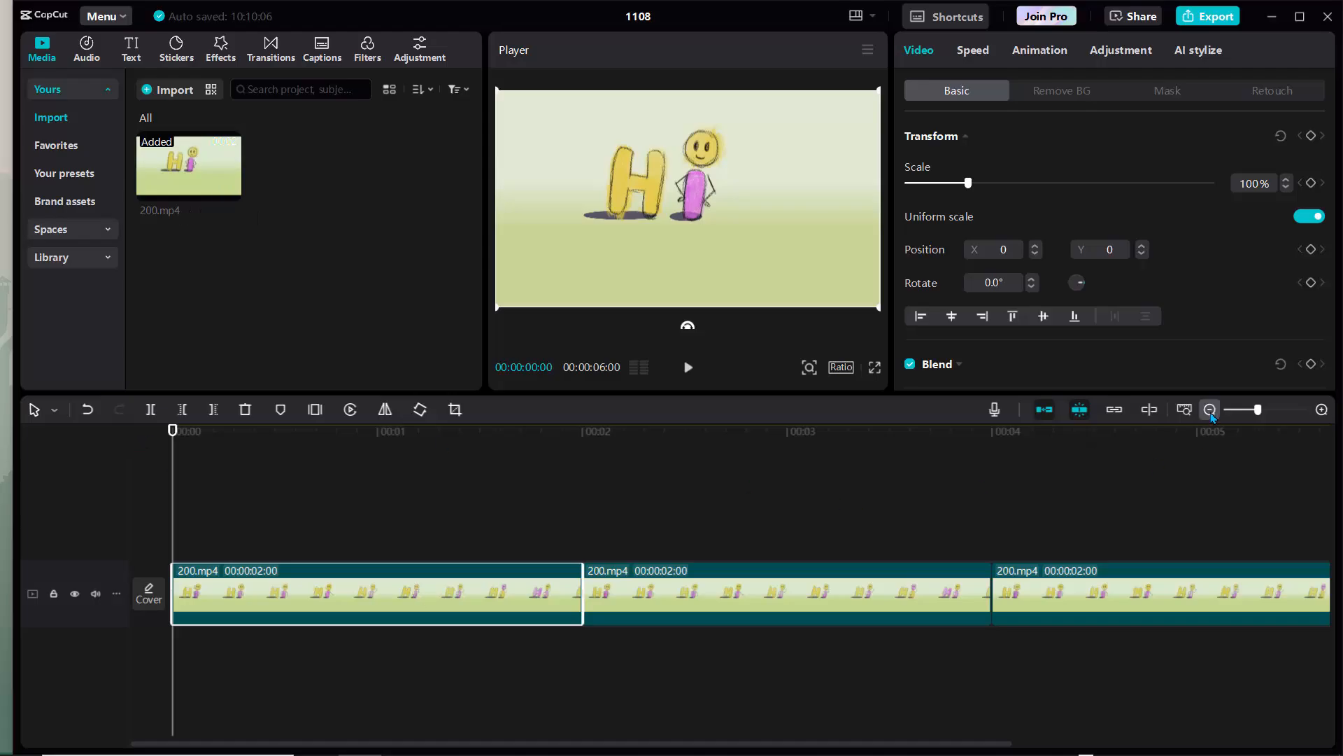
Record a voiceover of about 6 seconds from the start of the timeline with echo reduction turned on
left_click(1184, 409)
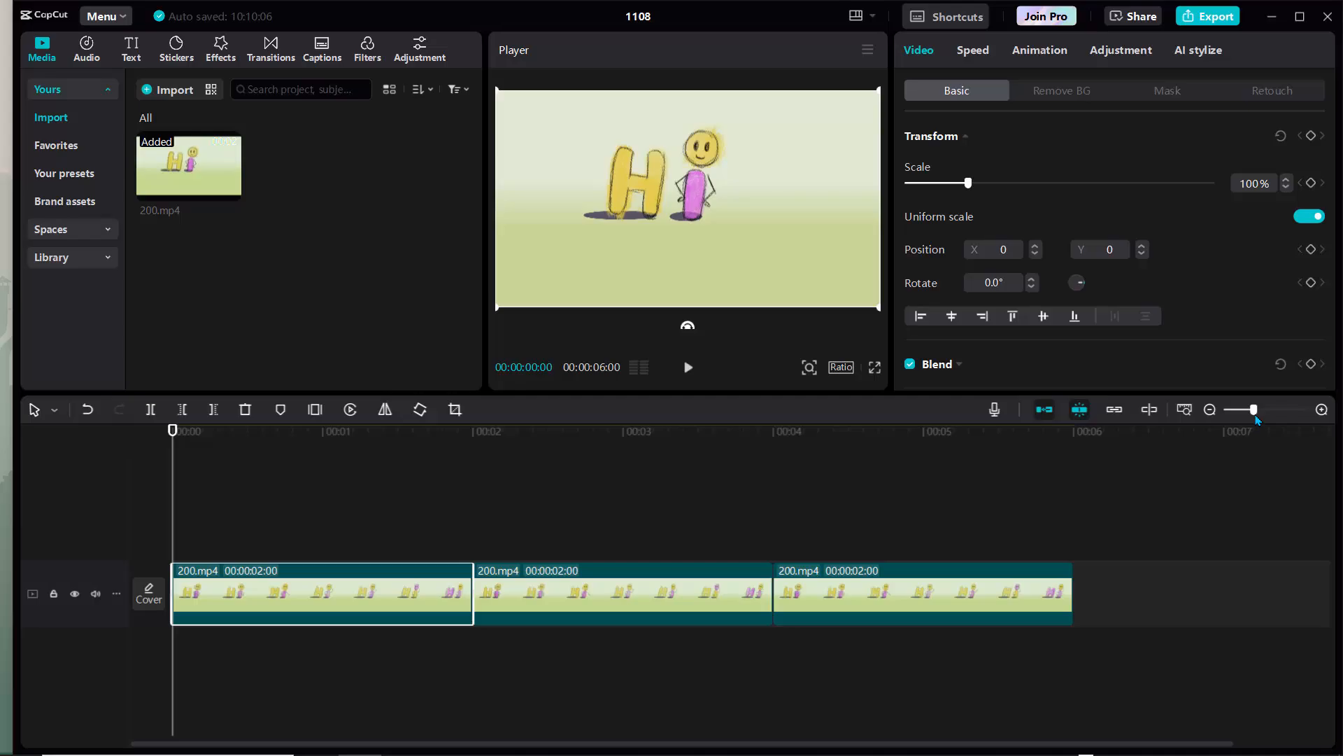
left_click_drag(1254, 410, 1284, 416)
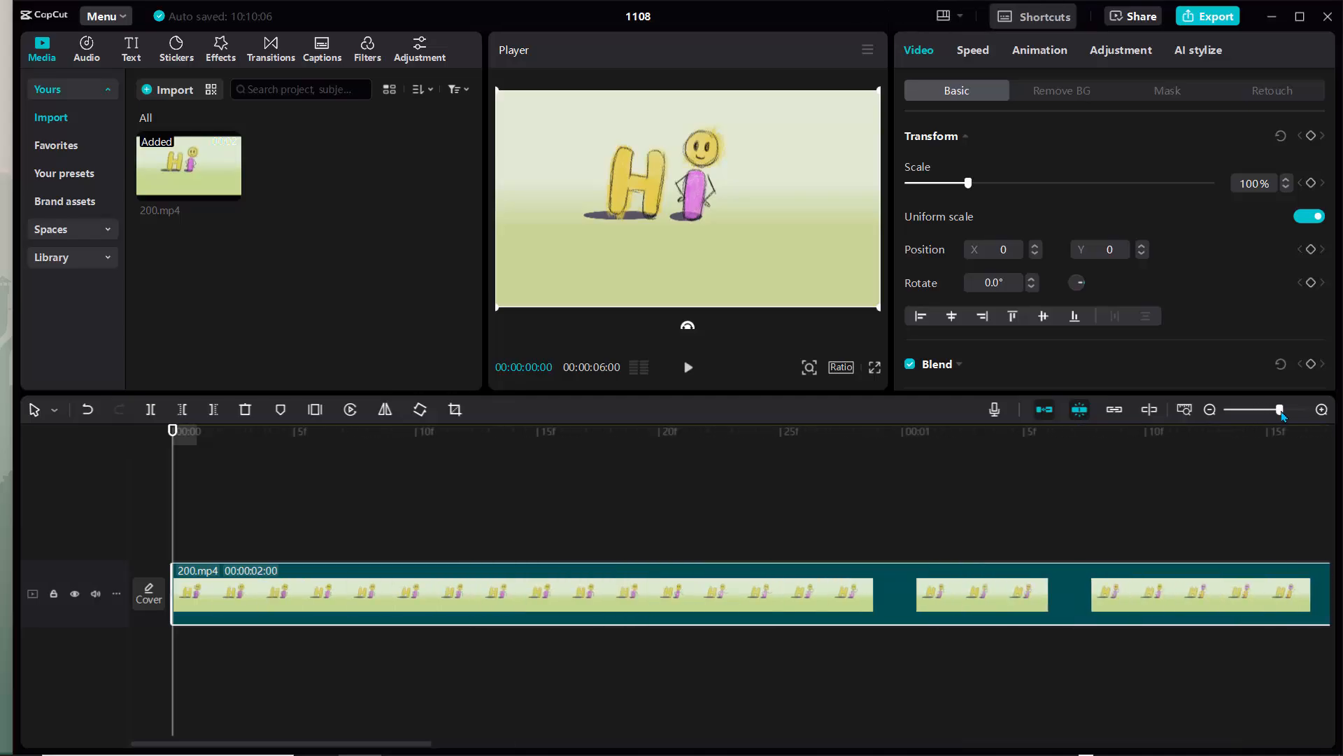
key("shift+z")
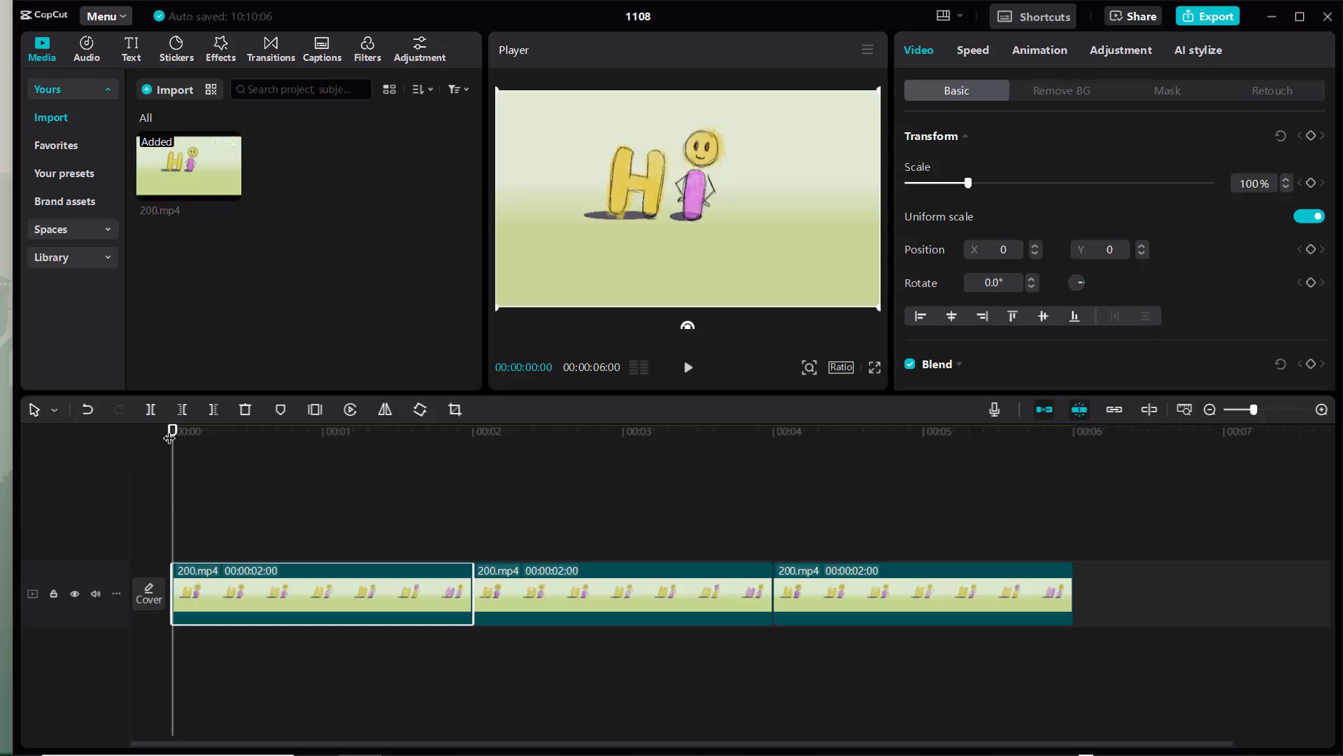
left_click_drag(181, 434, 154, 525)
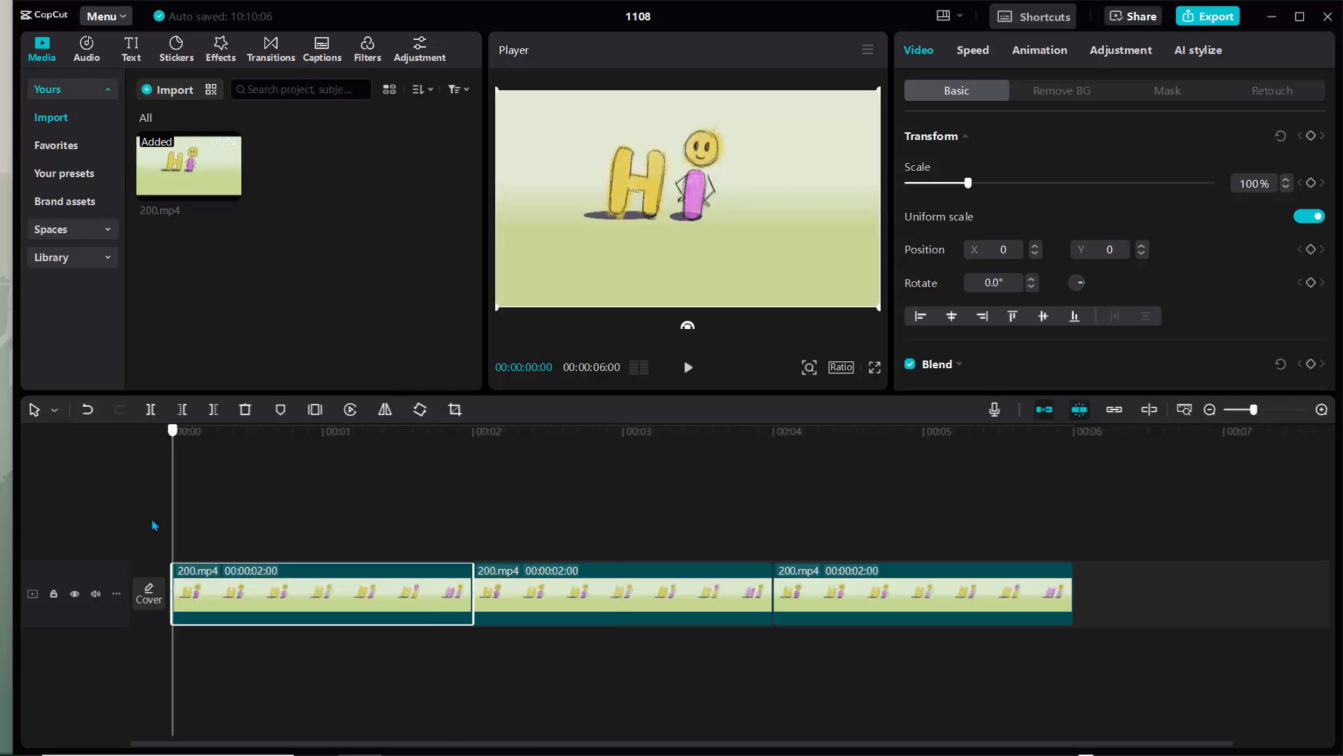
left_click(994, 412)
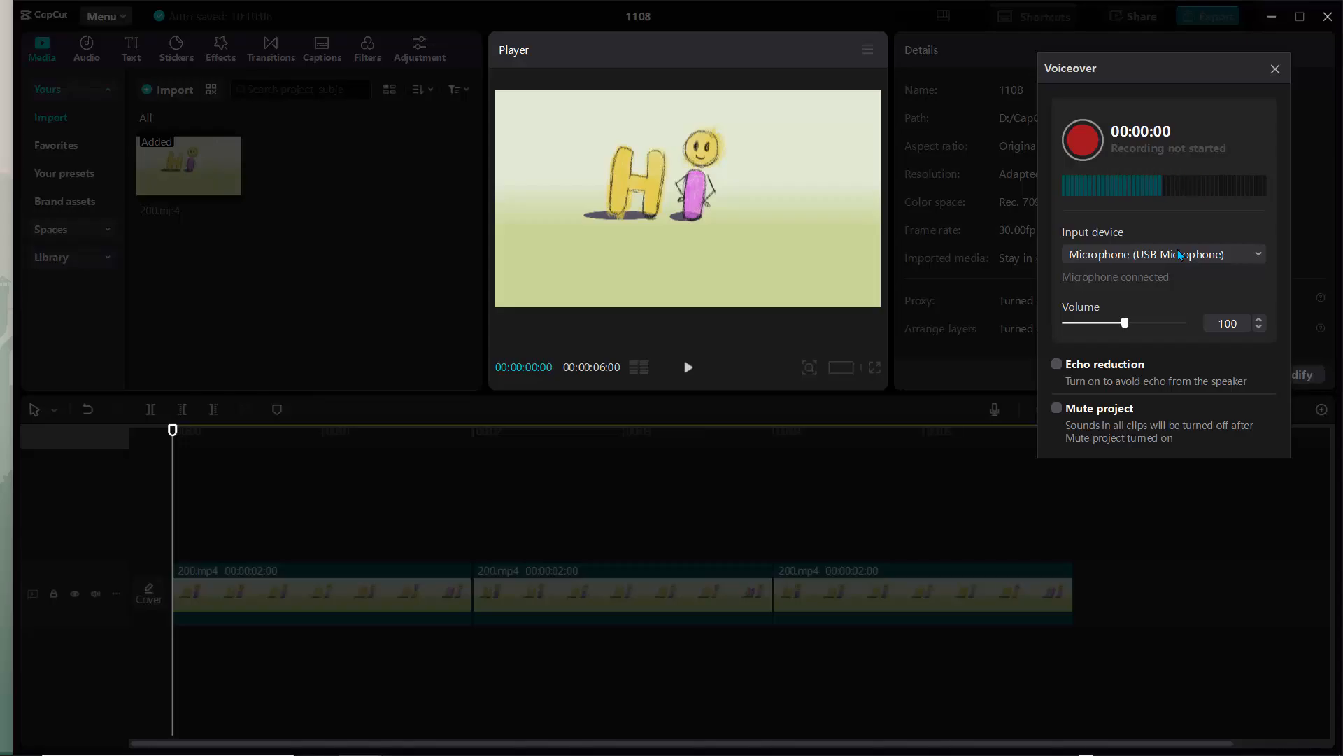
left_click(1057, 366)
left_click(1083, 149)
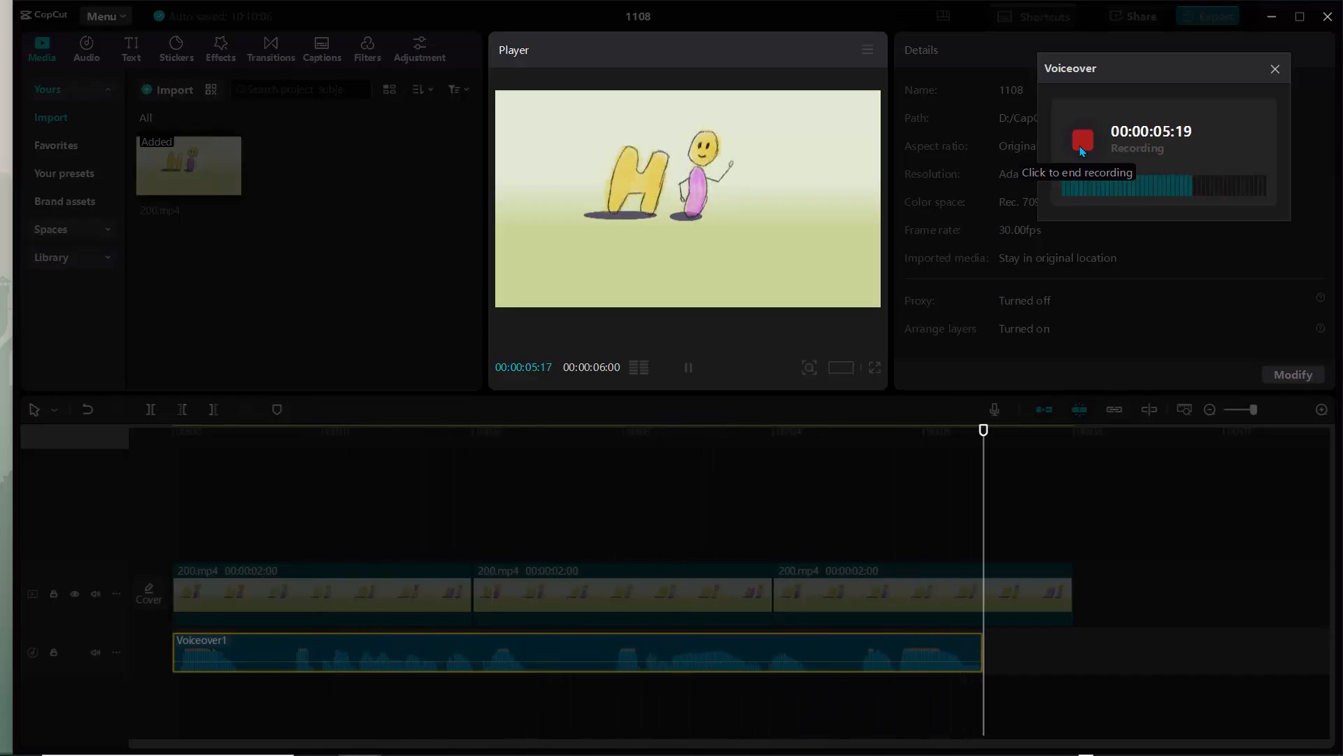
left_click(1082, 147)
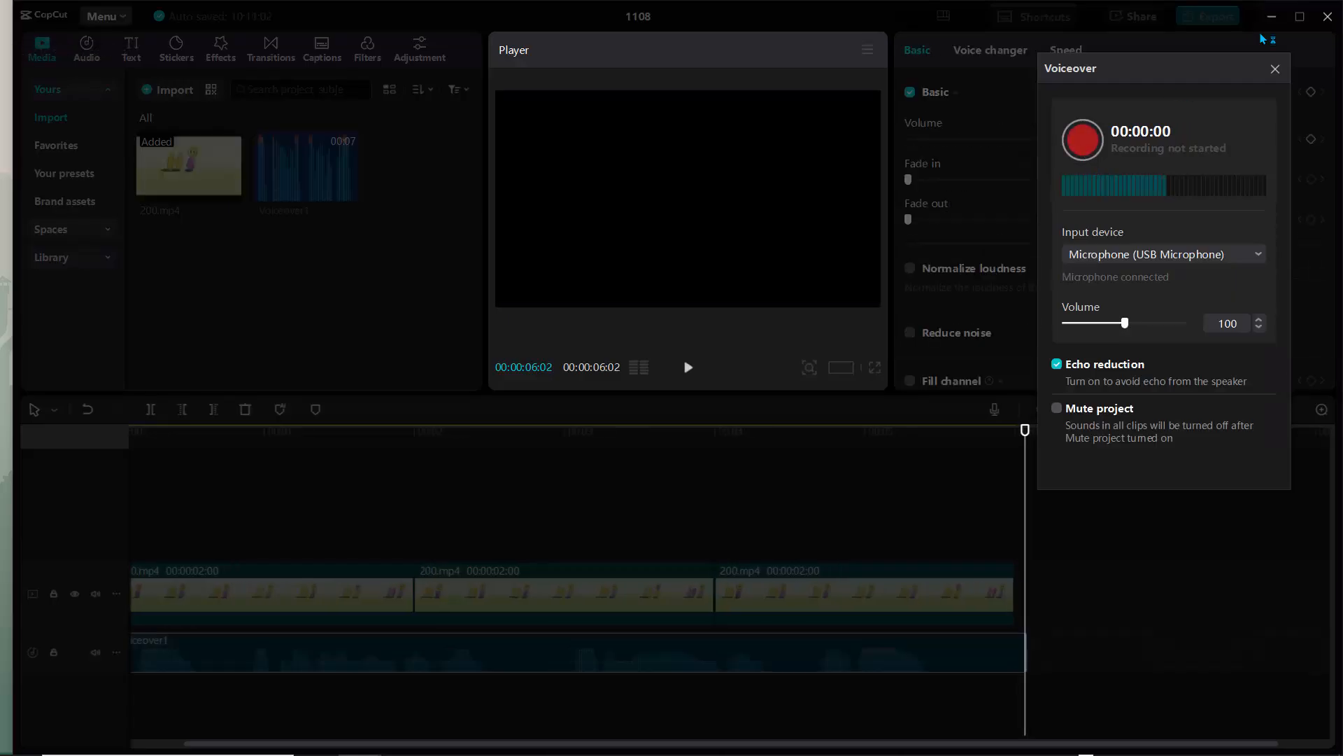
left_click(1274, 68)
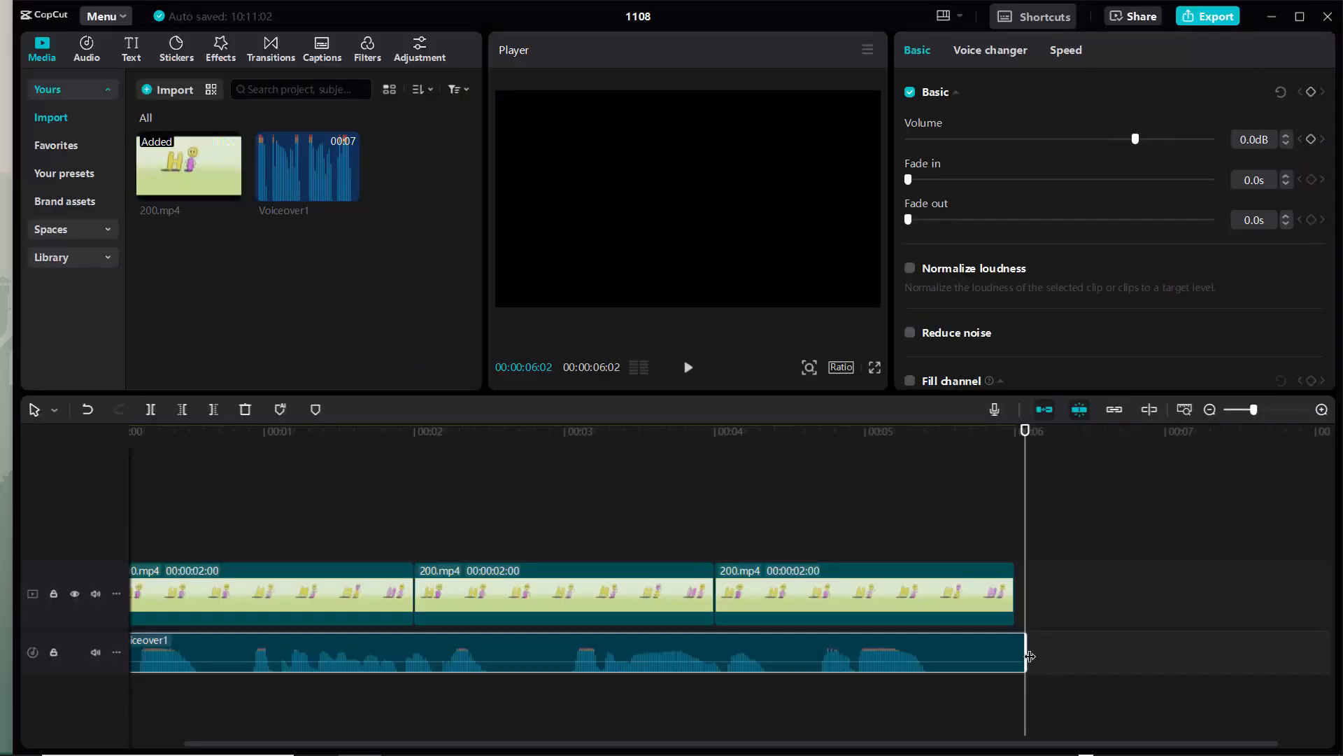
Trim the end of the voiceover to match the end of the last video clip and return the playhead to the start
left_click_drag(1025, 642, 1012, 640)
left_click_drag(1016, 432, 165, 414)
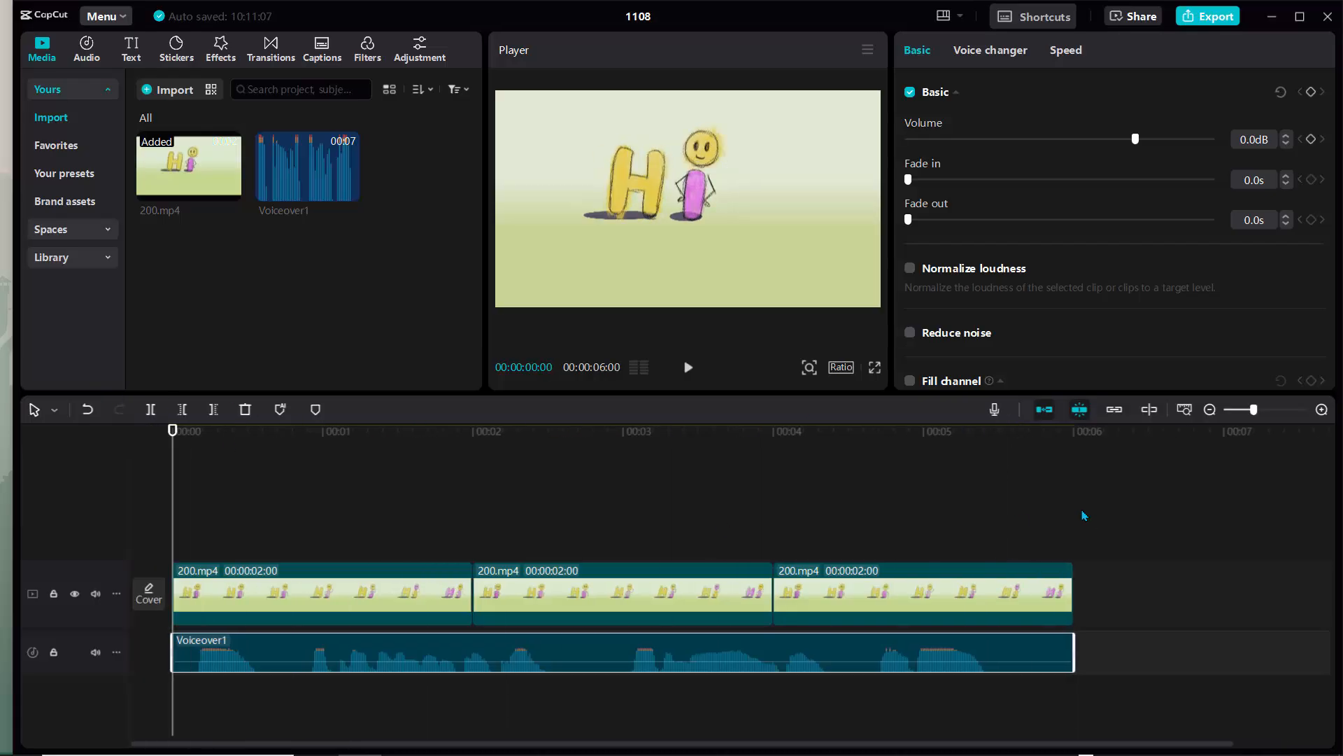
Play the timeline through and turn on loudness normalization and noise reduction for the voiceover
left_click(692, 377)
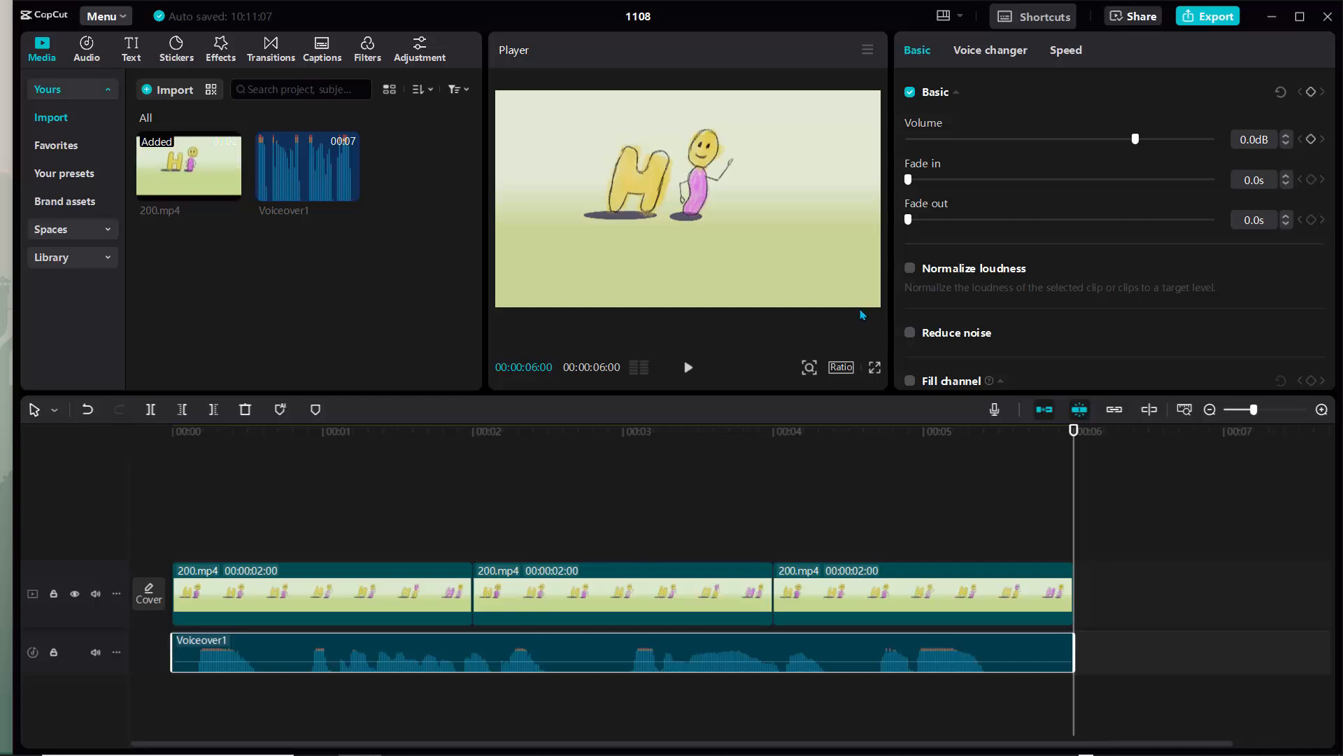
left_click(909, 269)
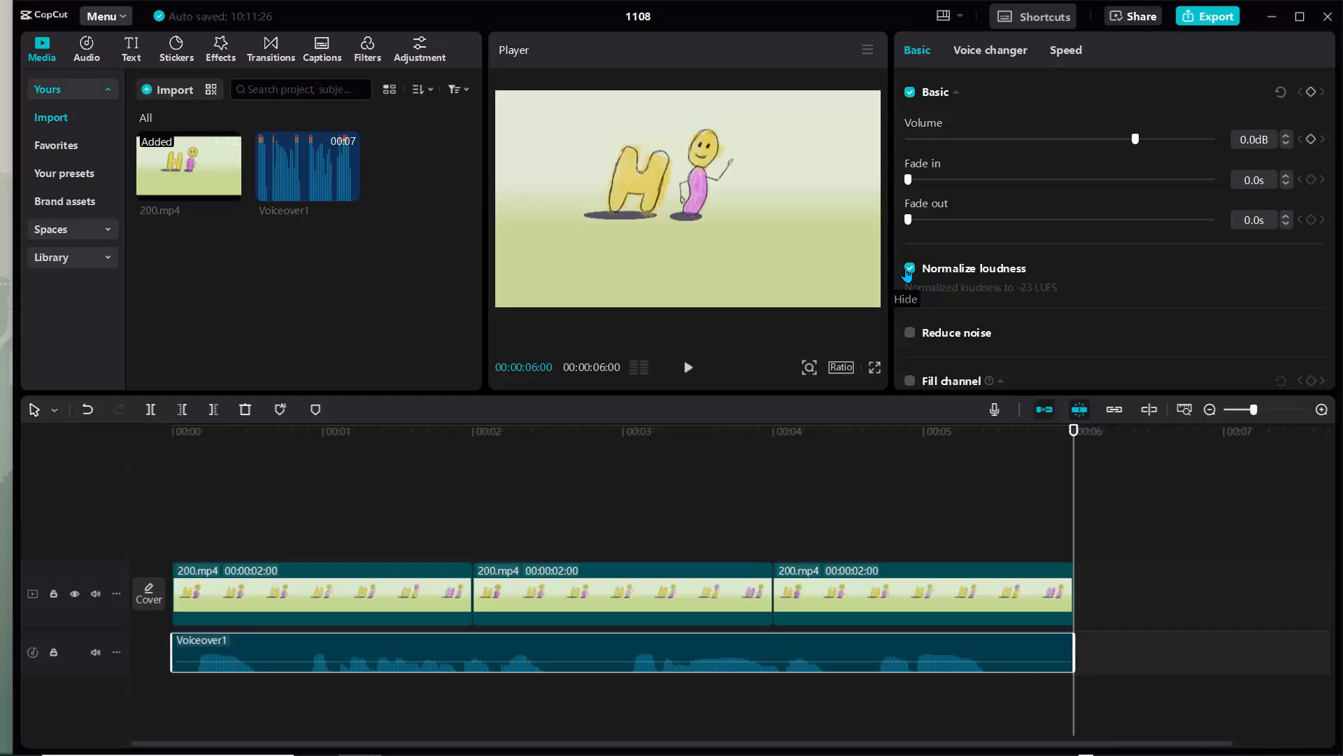
left_click(911, 334)
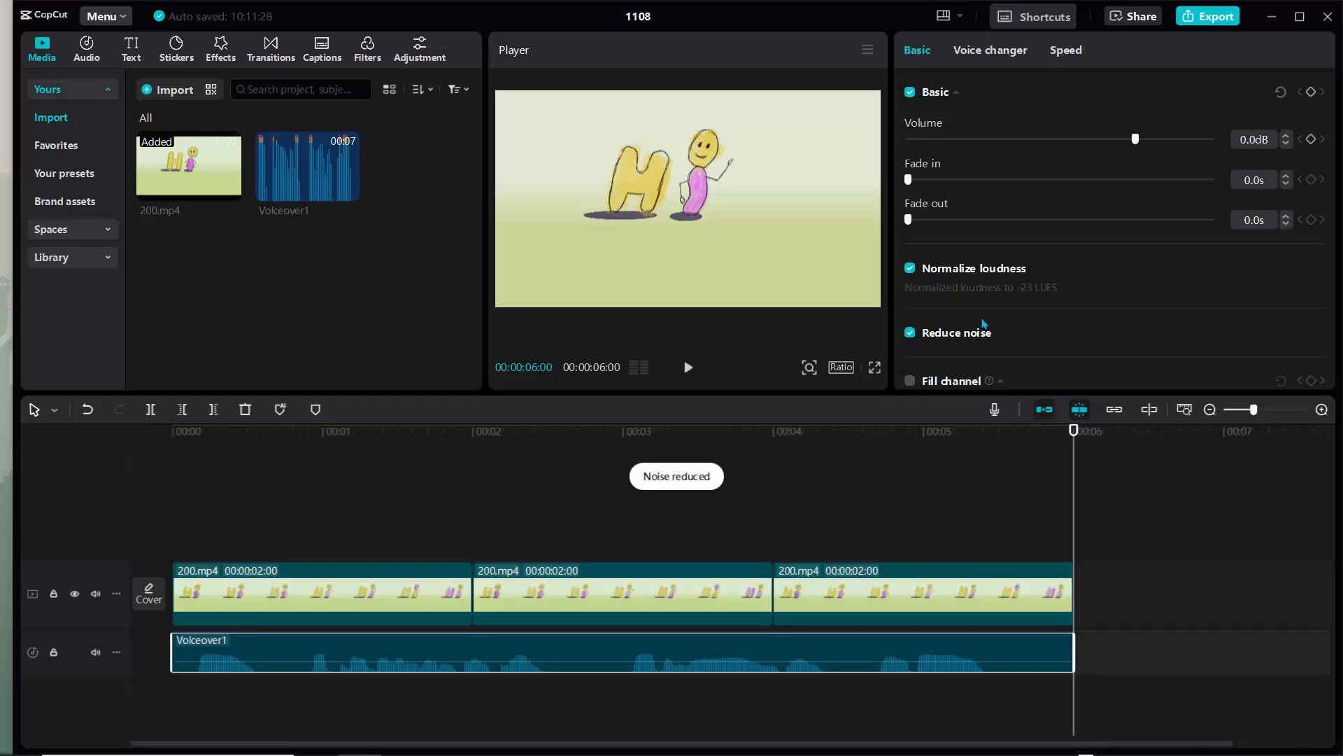
scroll(984, 324, "down", 1)
scroll(985, 324, "up", 1)
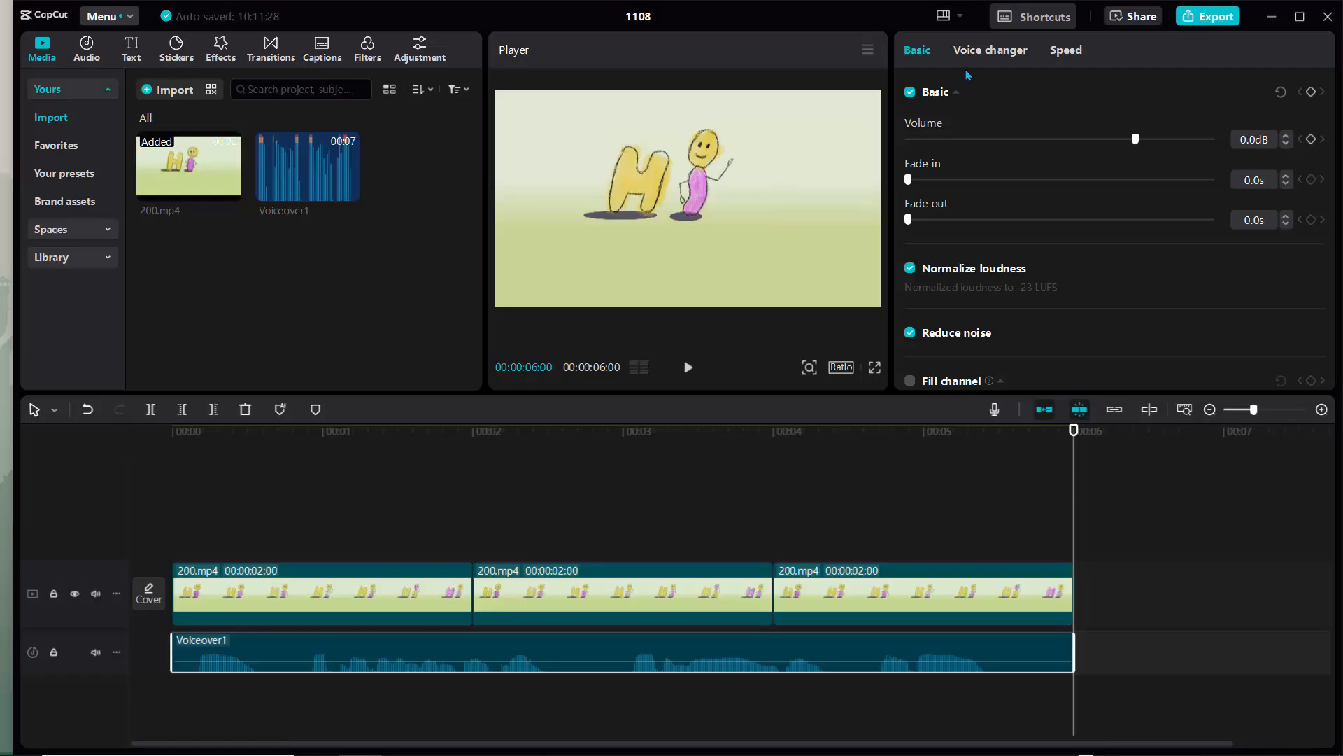
Change the voiceover to the Chipmunk voice character, trying Jessie for comparison
left_click(977, 56)
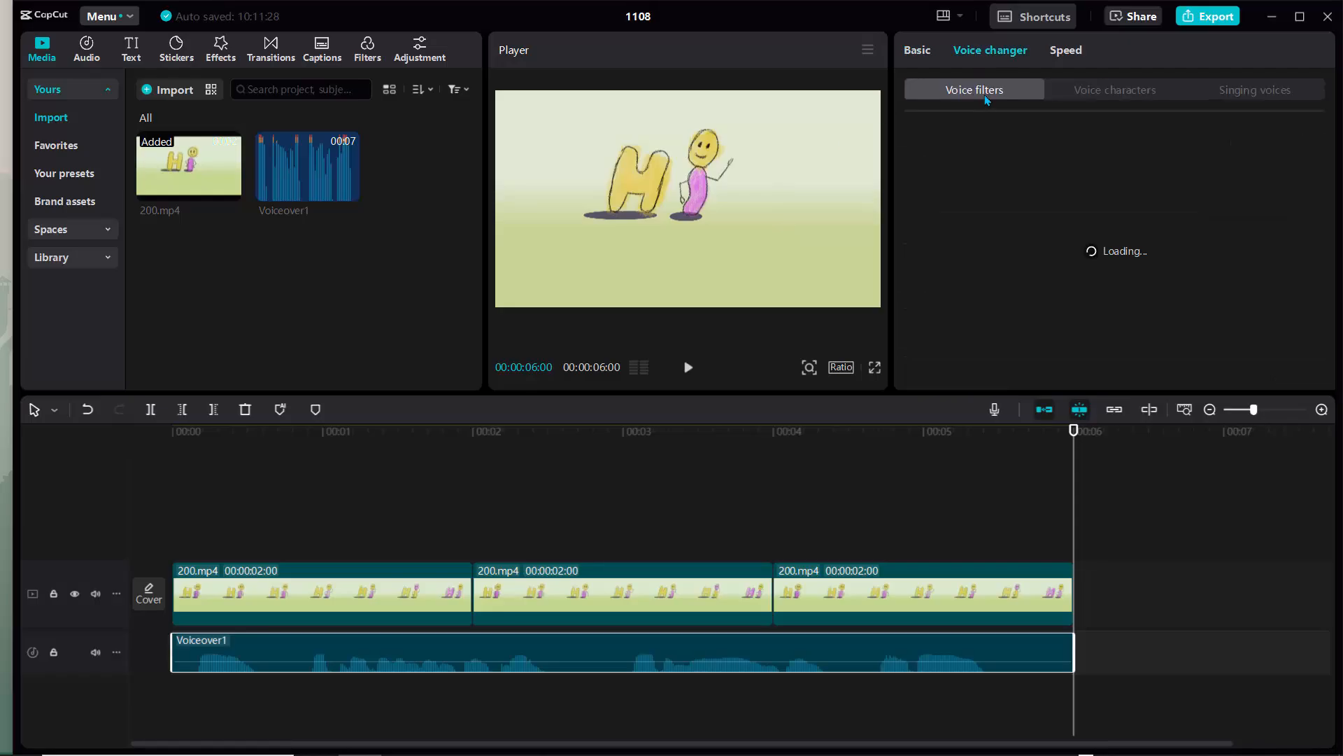
mouse_move(1119, 752)
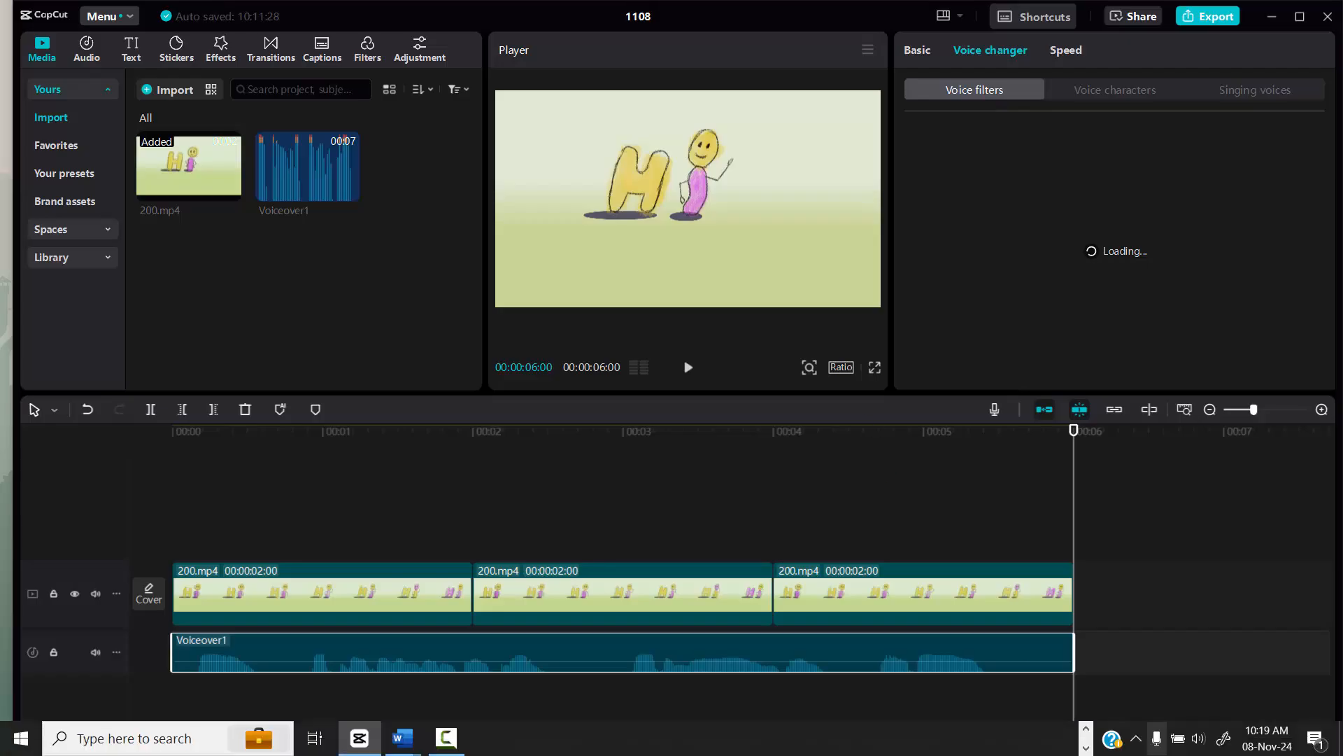
left_click(1136, 738)
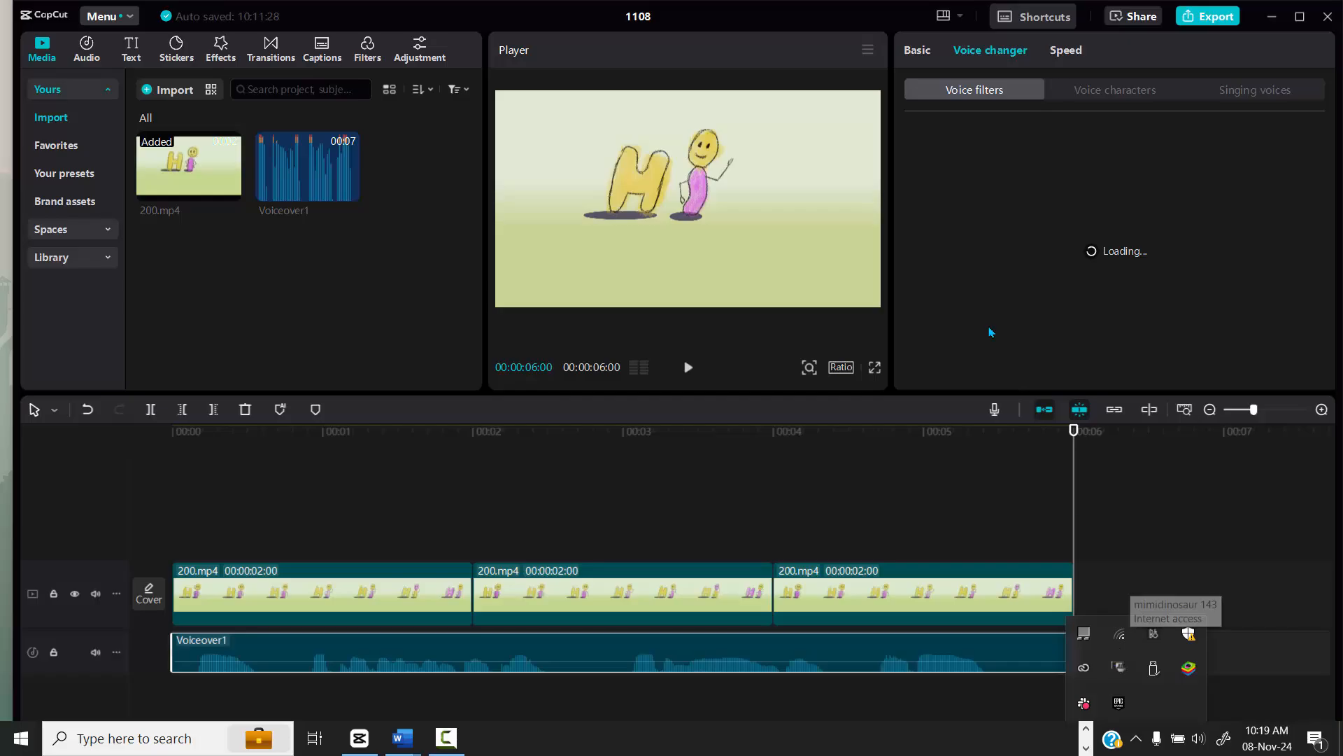
left_click(1087, 93)
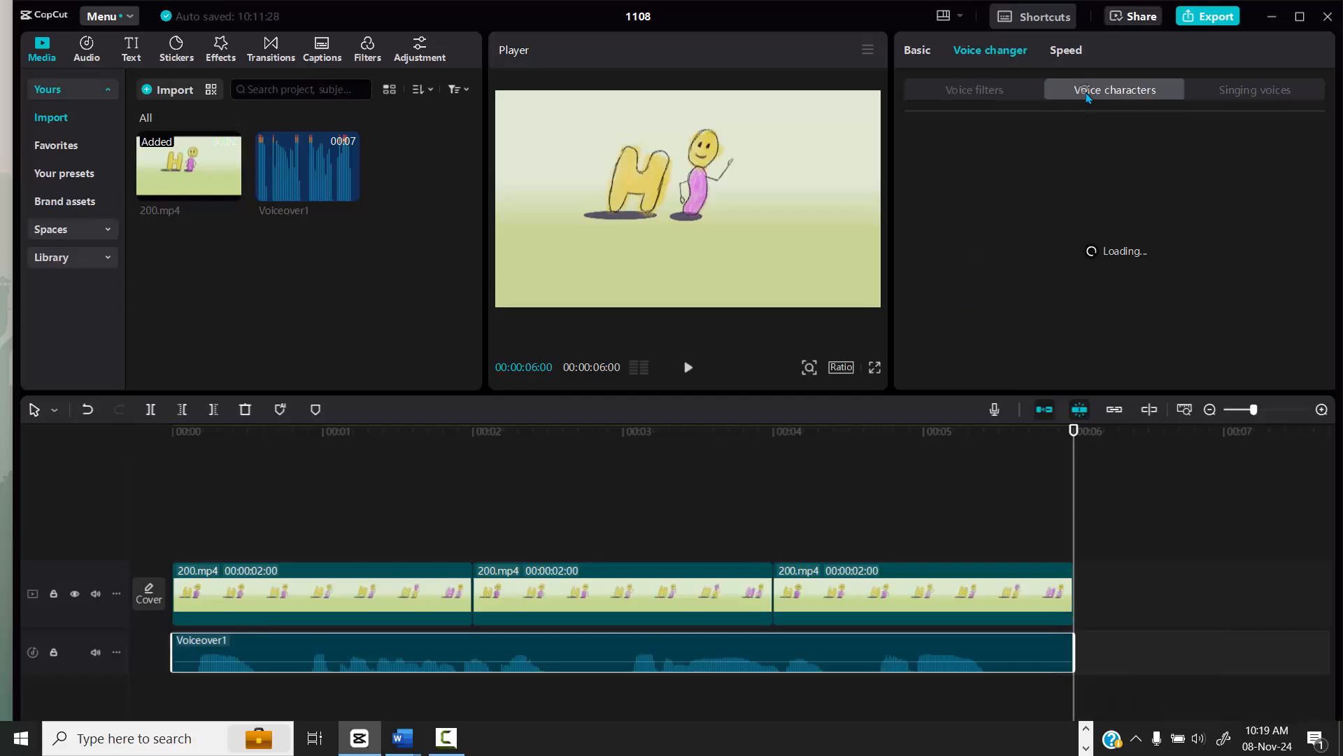
left_click(992, 97)
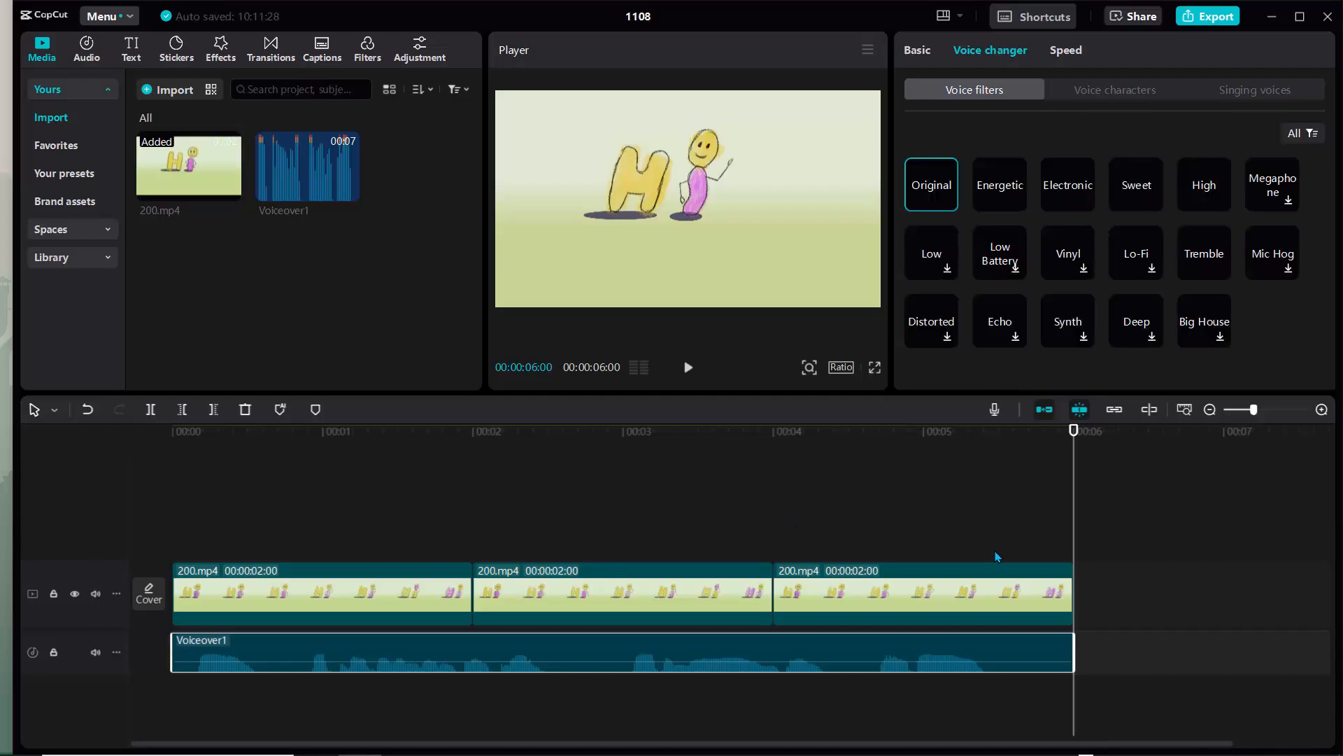
left_click(1101, 97)
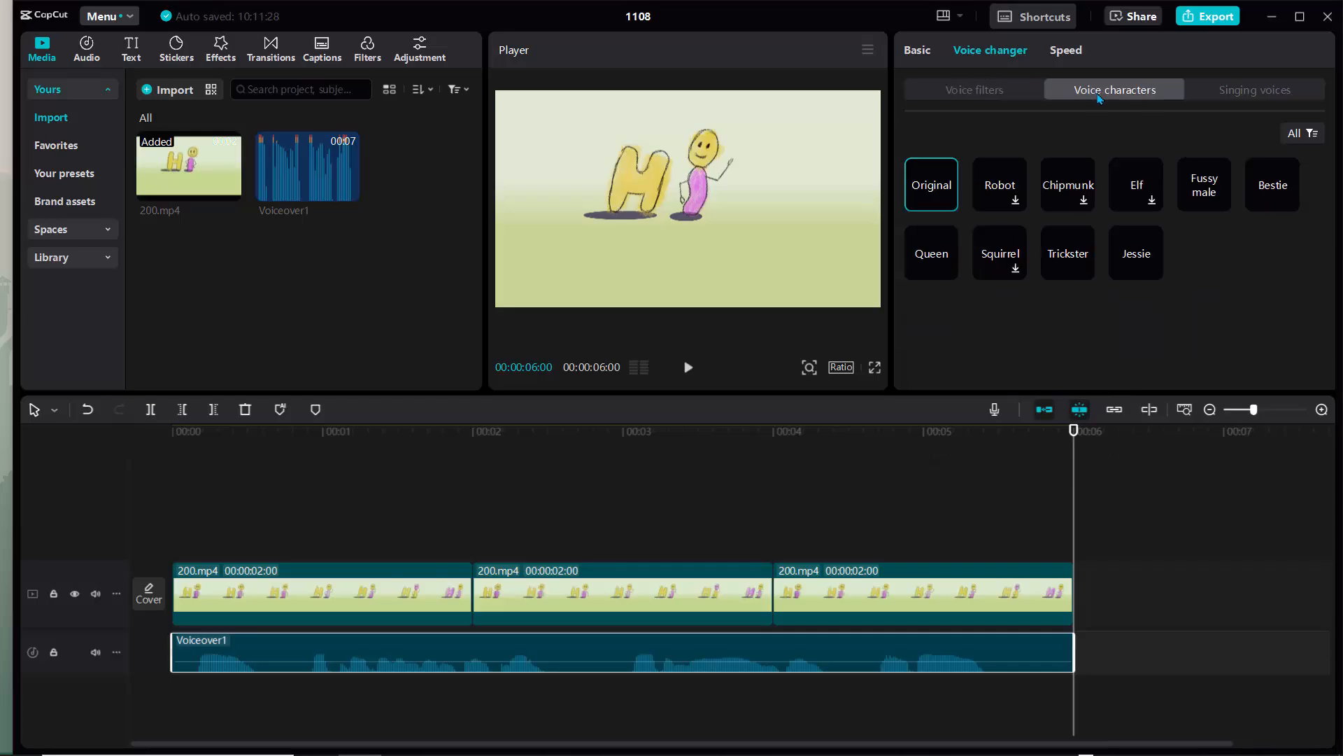
left_click(1067, 188)
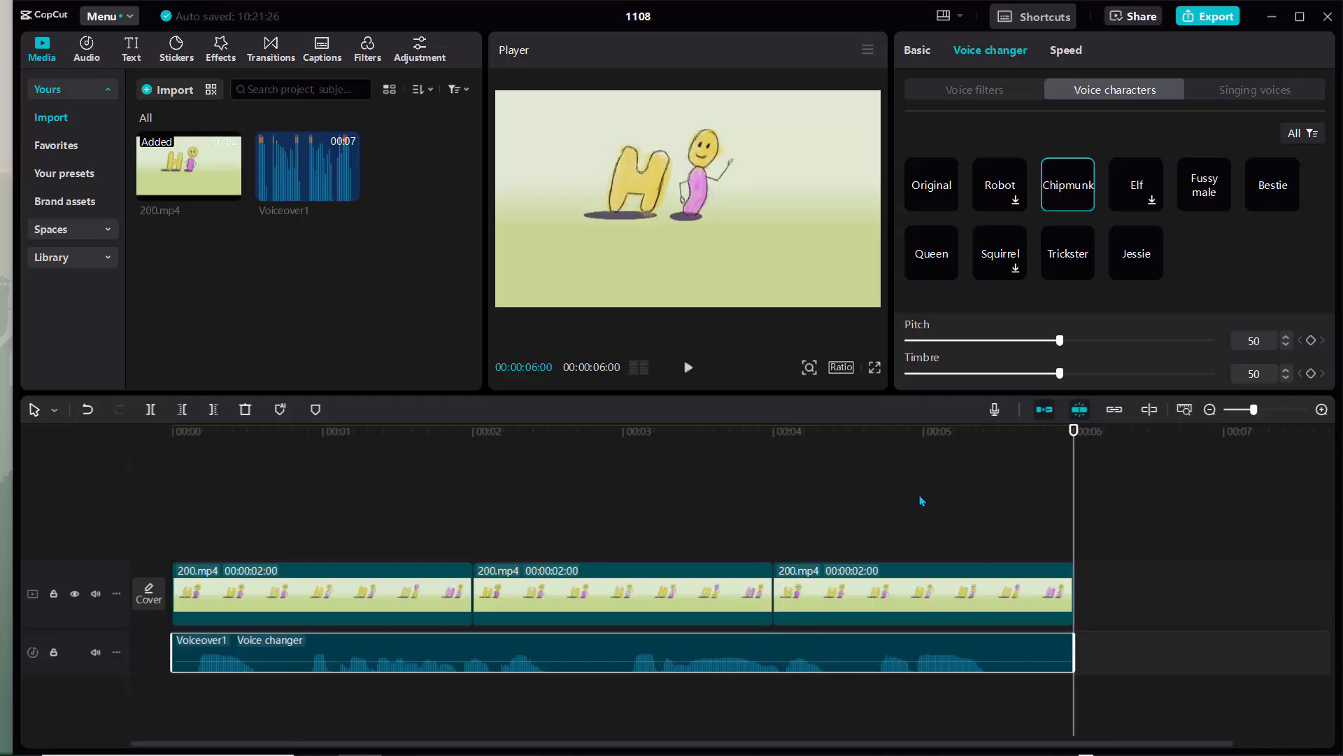
left_click(1132, 259)
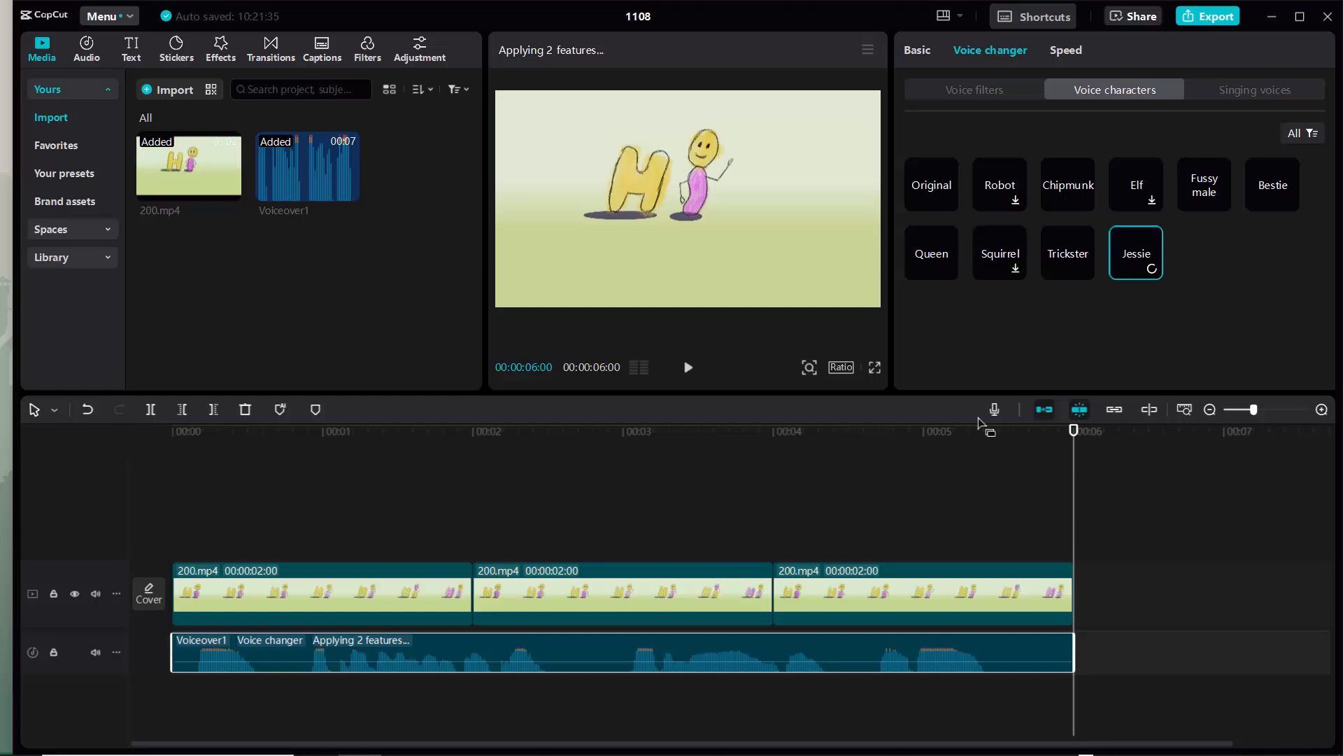
left_click(1071, 194)
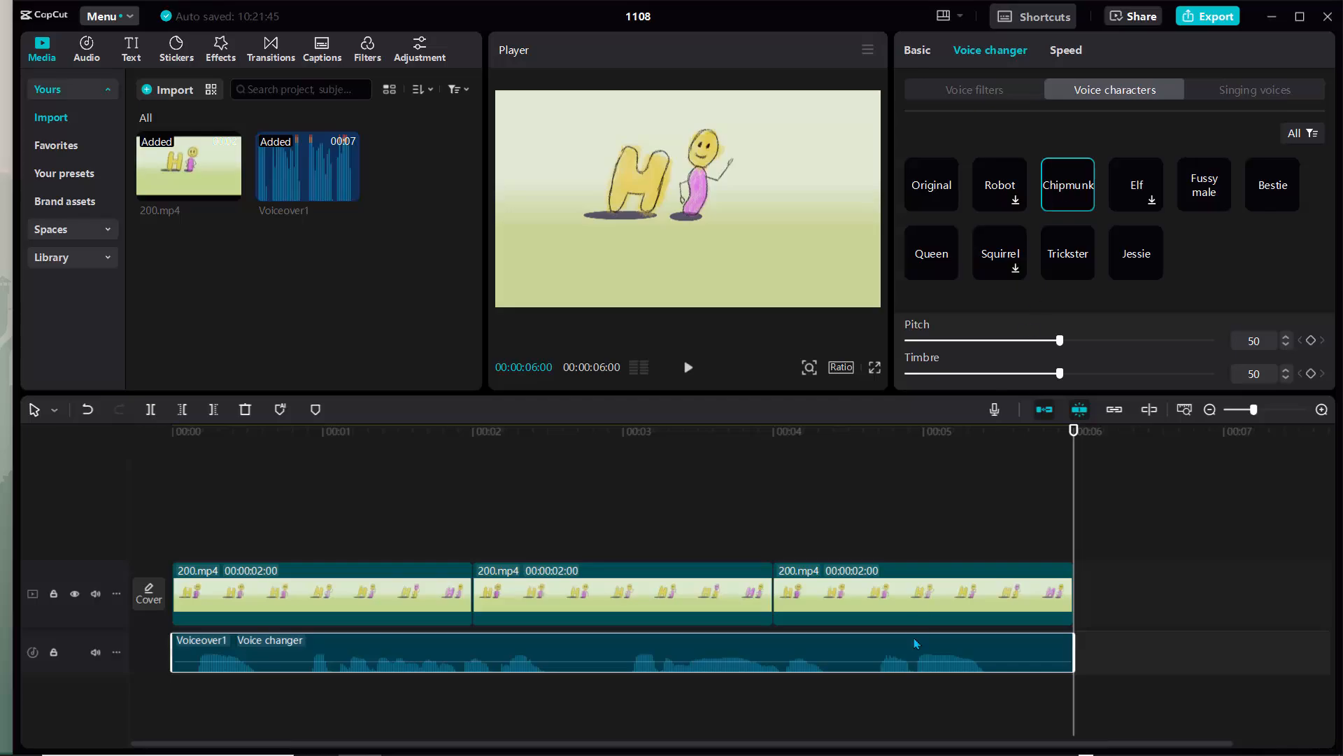
Play back the first part of the timeline to hear the Chipmunk voice
left_click_drag(1074, 431, 219, 448)
left_click(688, 368)
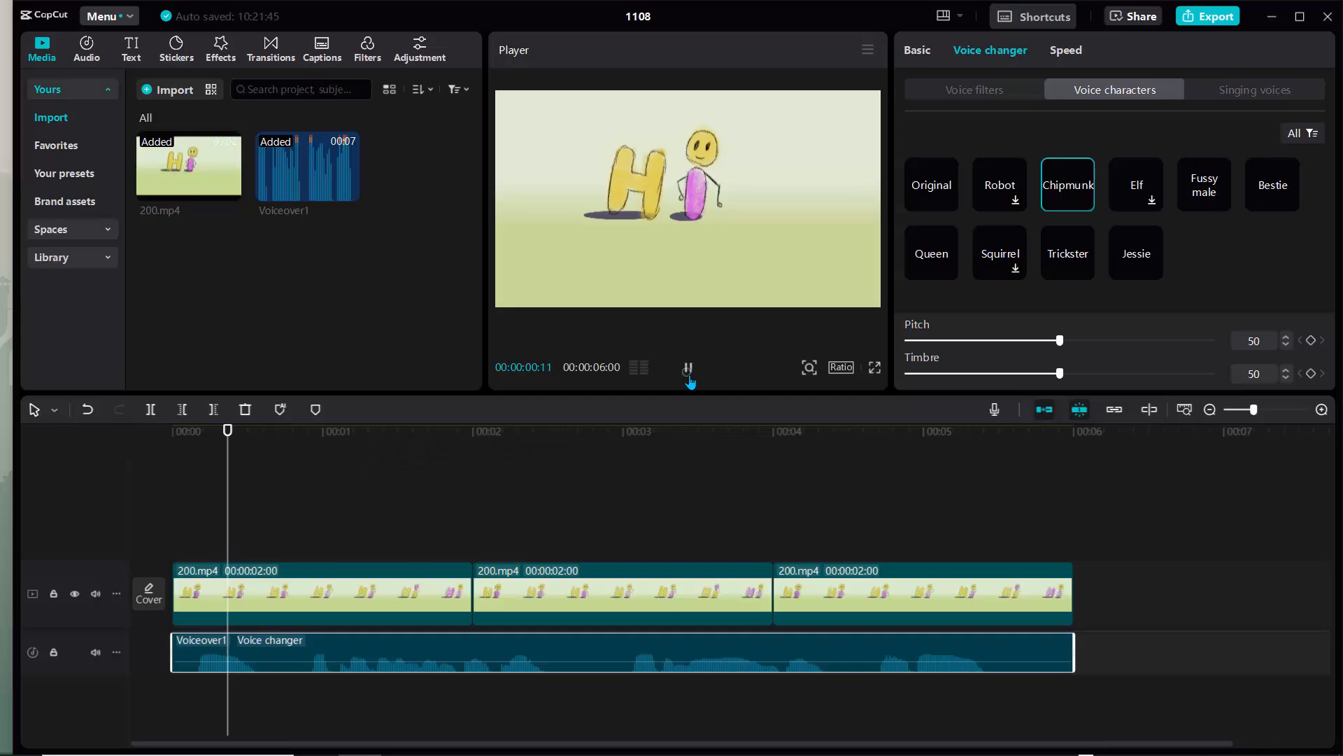
left_click(688, 367)
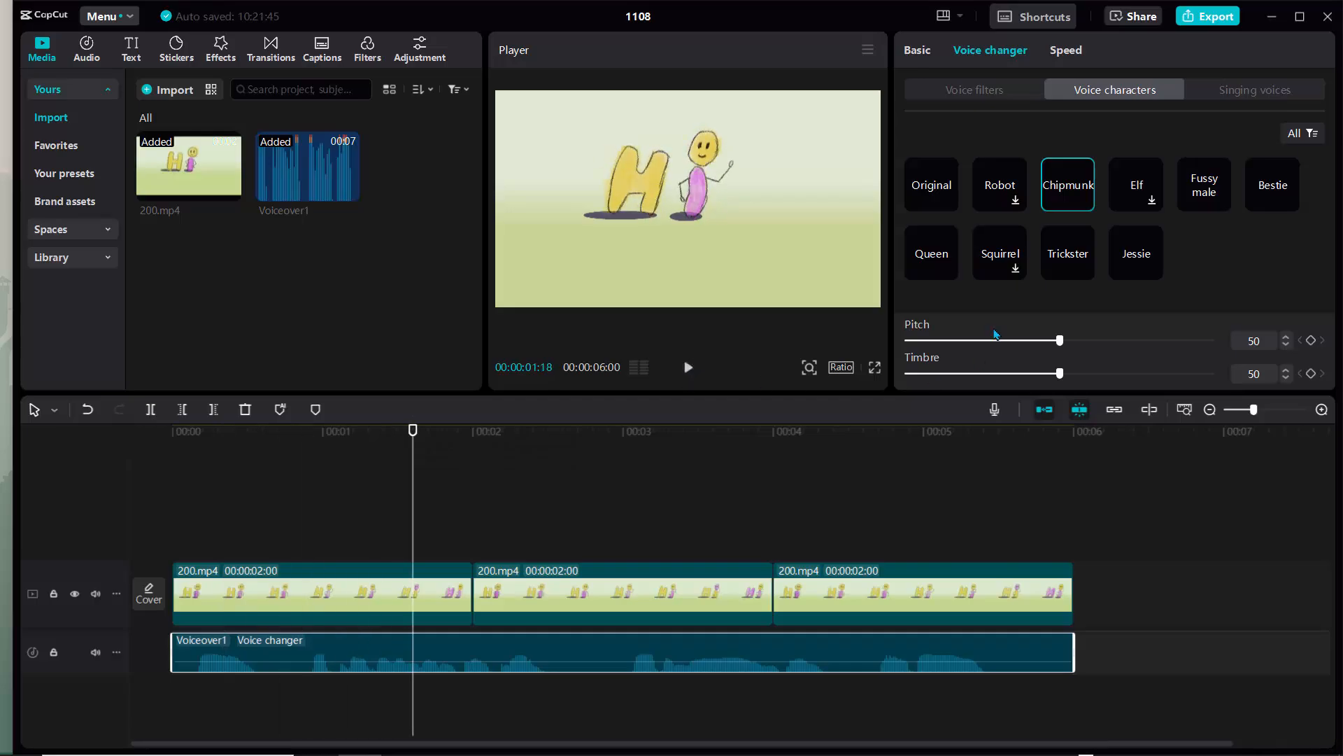
Lower the Chipmunk voice's pitch to 17 and timbre to 12 and listen to the voiceover
left_click_drag(1061, 342, 959, 343)
left_click_drag(1060, 374, 944, 374)
left_click(685, 376)
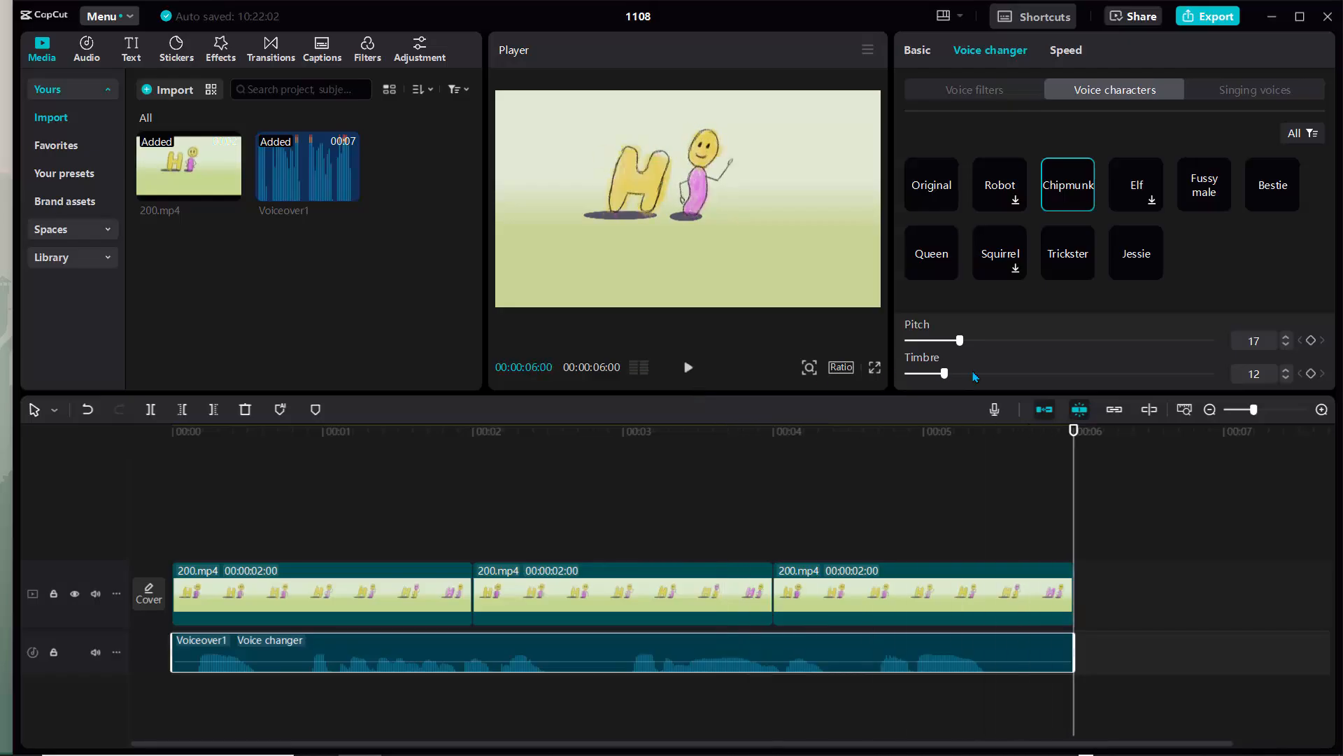
Set the Chipmunk voice's pitch to 28 and timbre to 25, and play the timeline from the start
left_click_drag(961, 341, 984, 375)
left_click_drag(1074, 431, 173, 468)
left_click(688, 367)
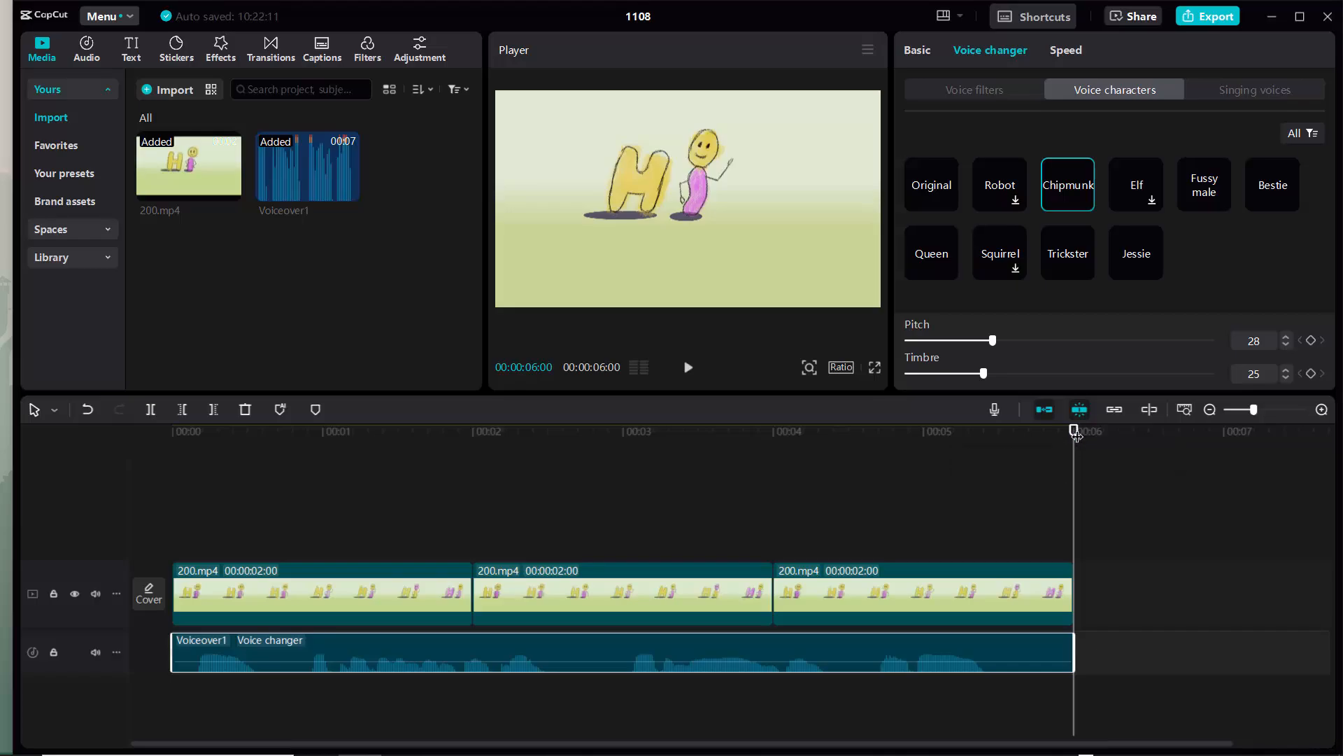
left_click_drag(1075, 433, 154, 522)
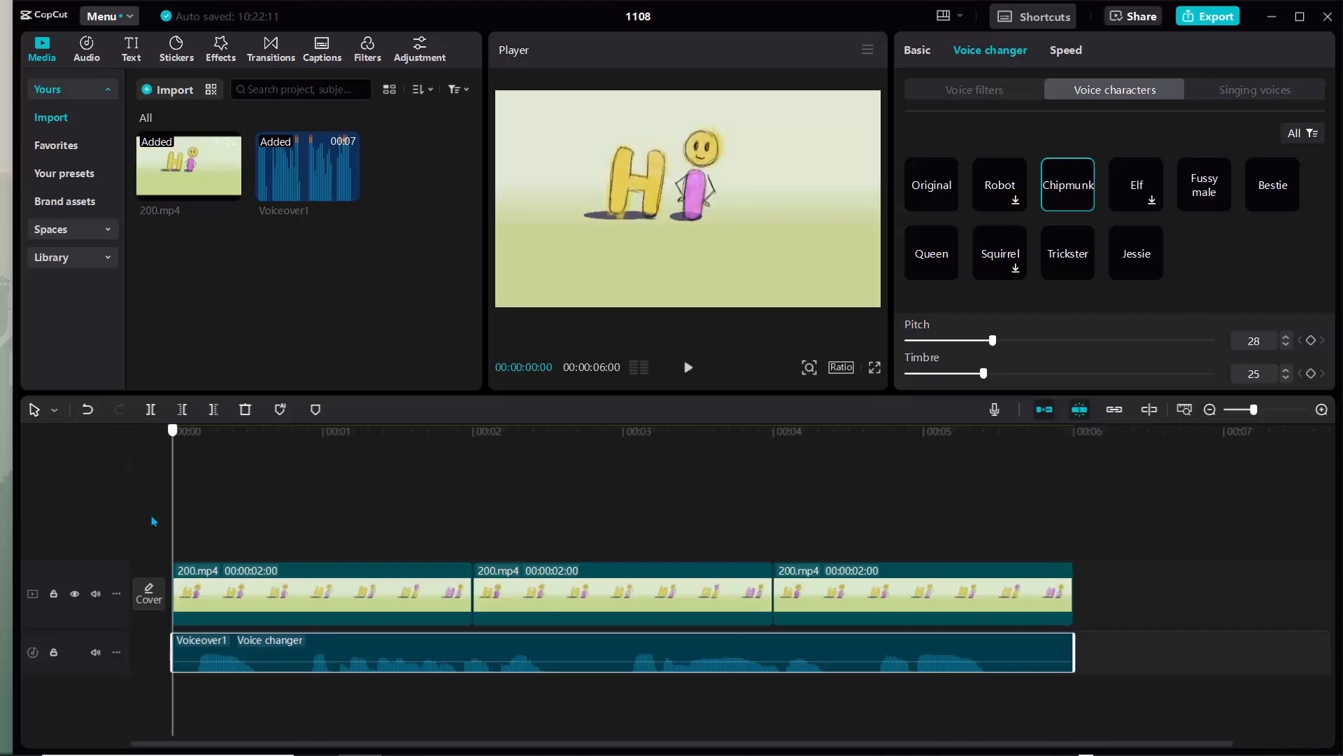
Combine the three 200.mp4 clips into one compound clip and open its adjustment settings
left_click_drag(254, 522, 798, 594)
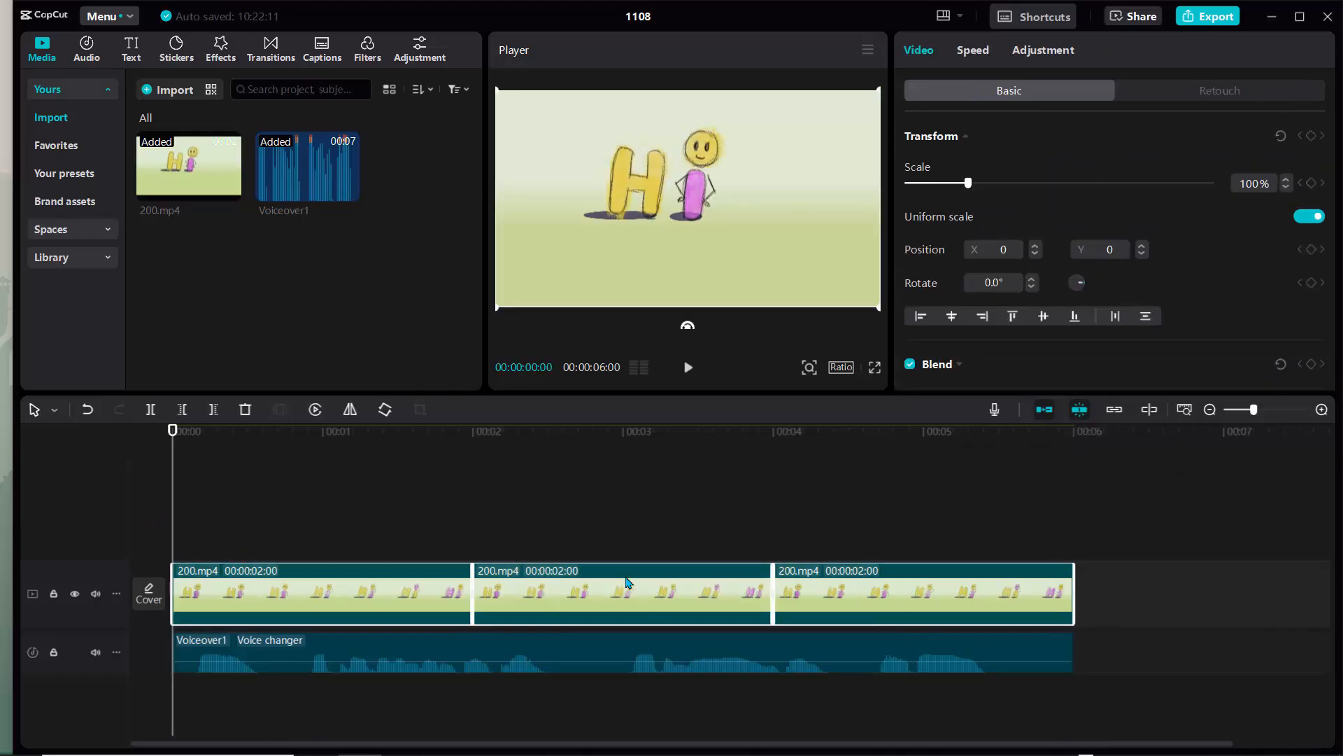
right_click(580, 579)
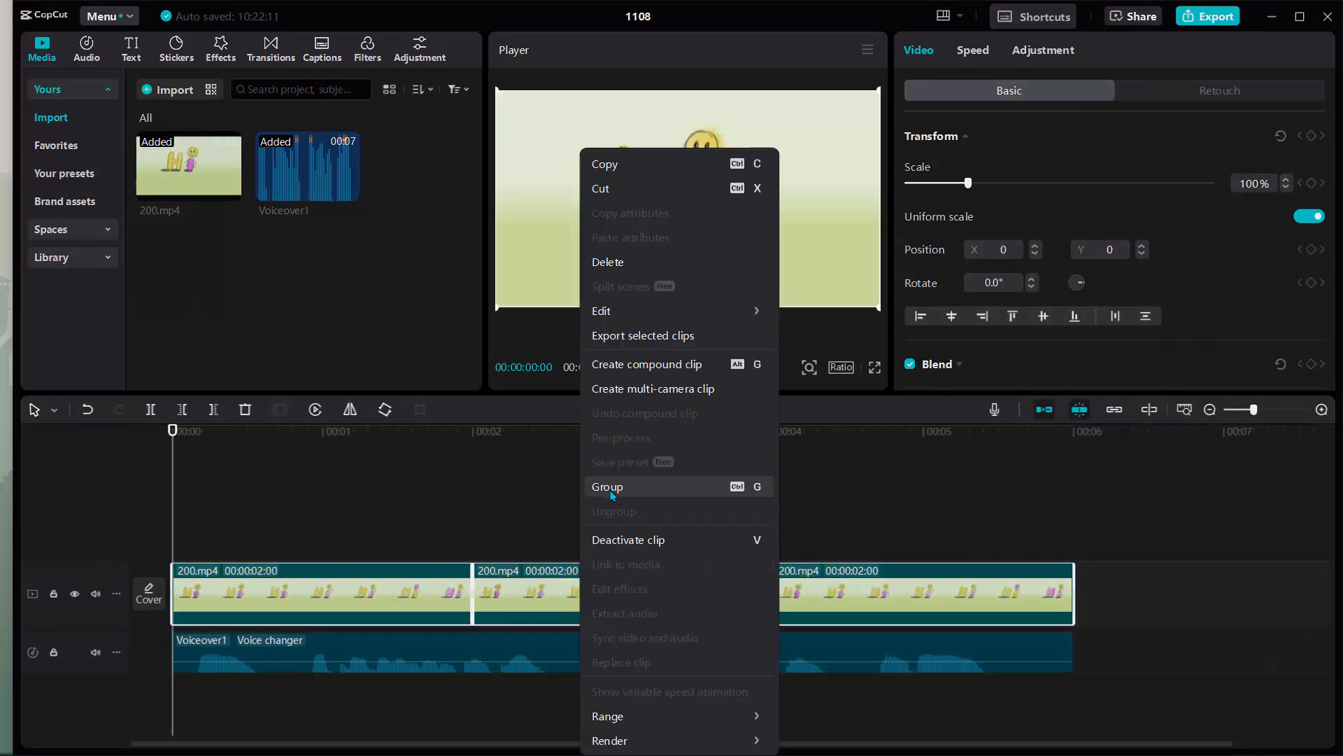
left_click(610, 366)
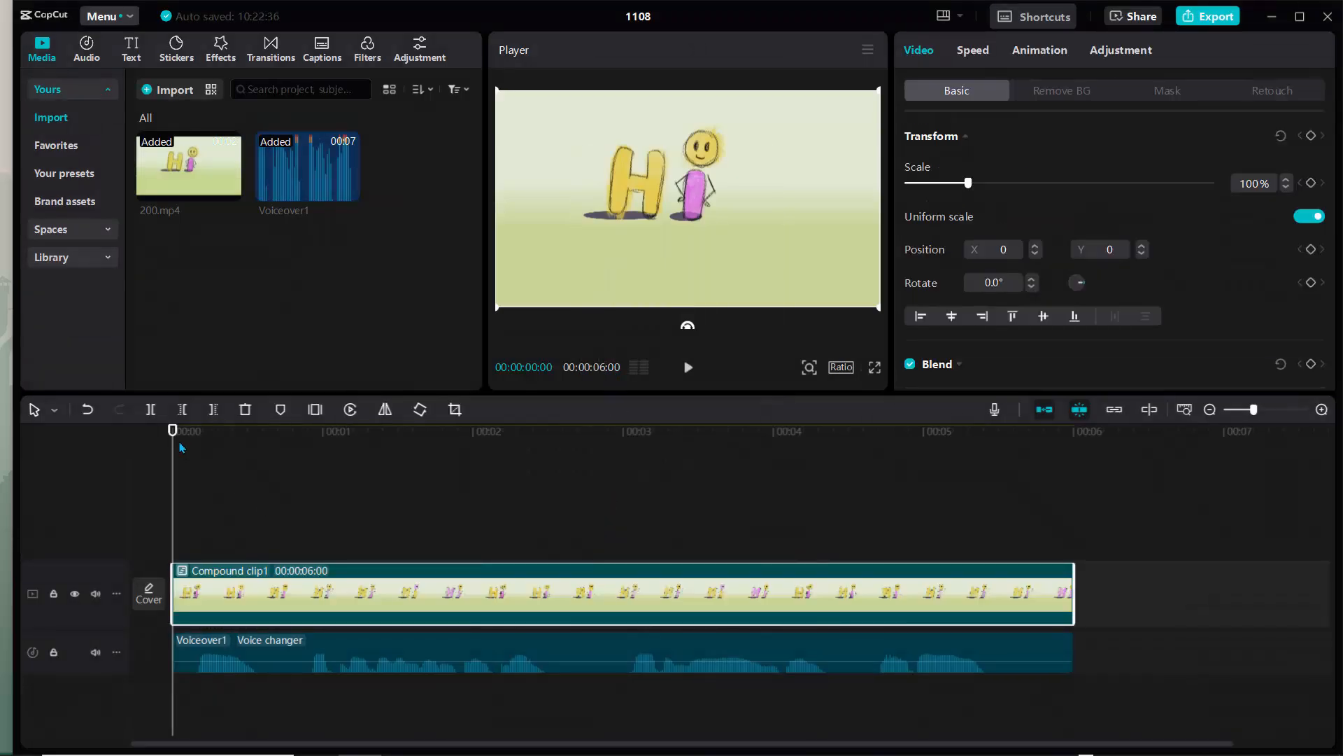
left_click_drag(172, 433, 148, 533)
left_click(1107, 52)
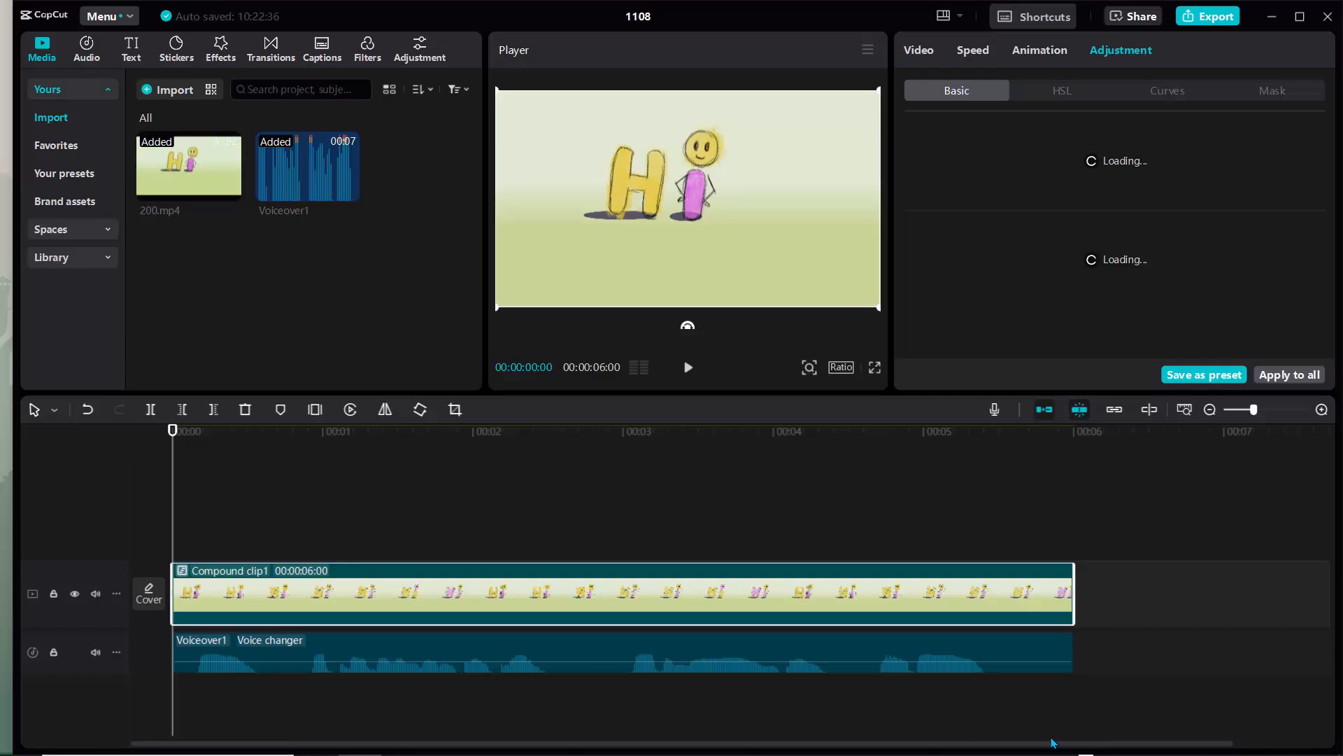
left_click(1083, 725)
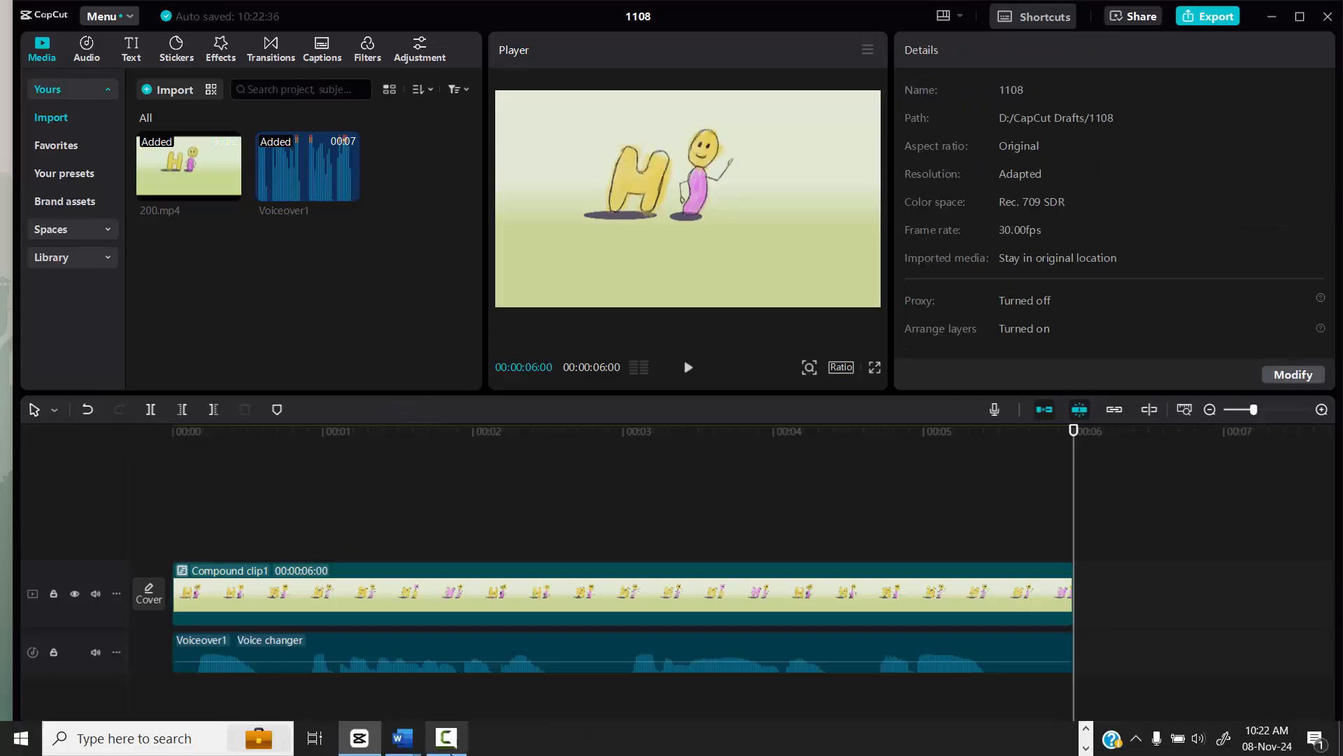
left_click(452, 744)
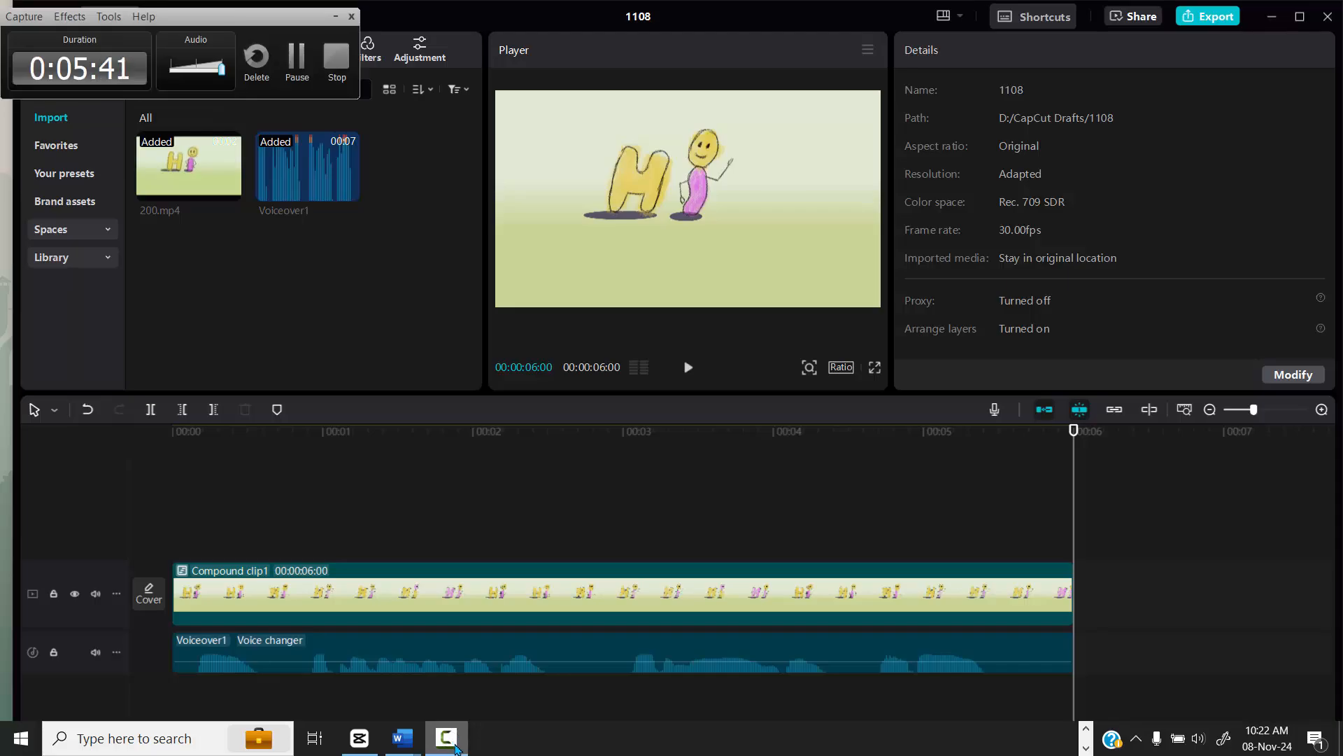
left_click(336, 17)
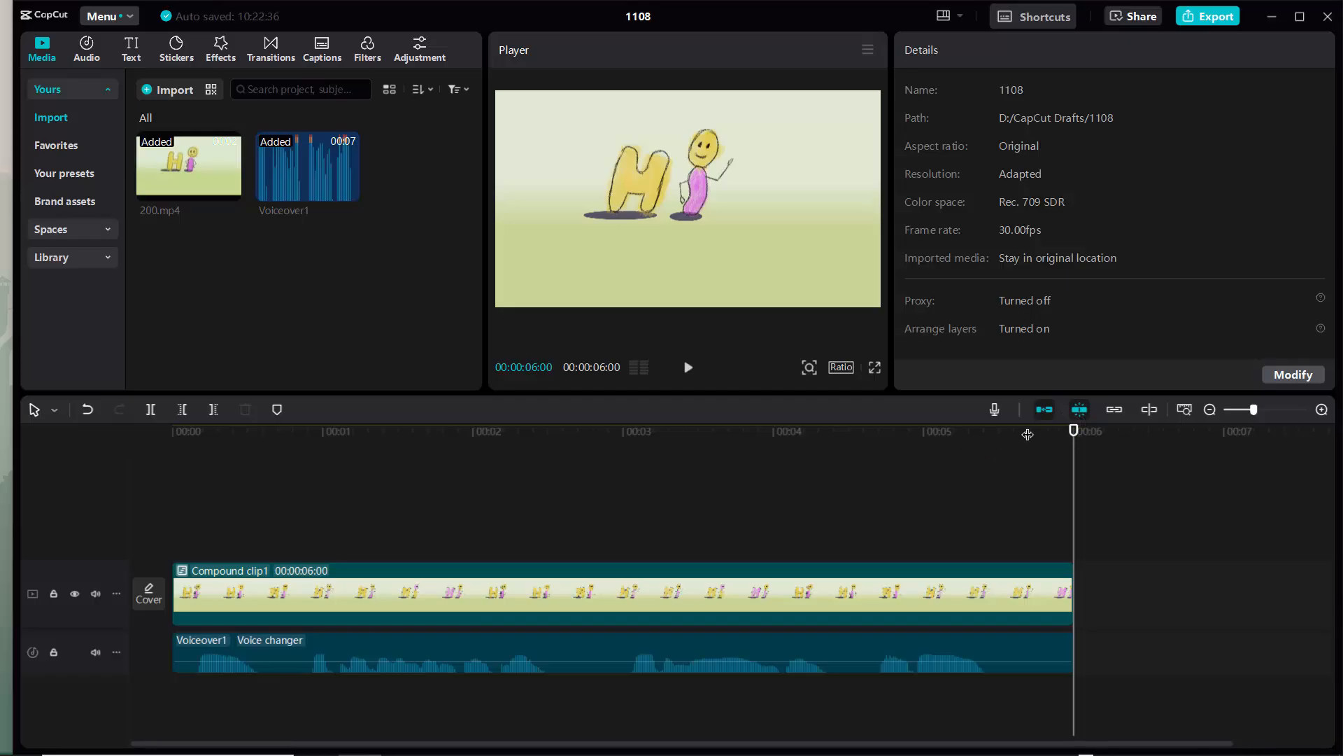
Open the compound clip's color curves with the playhead at the start, and enlarge the curve and preview areas
left_click_drag(1073, 429, 152, 495)
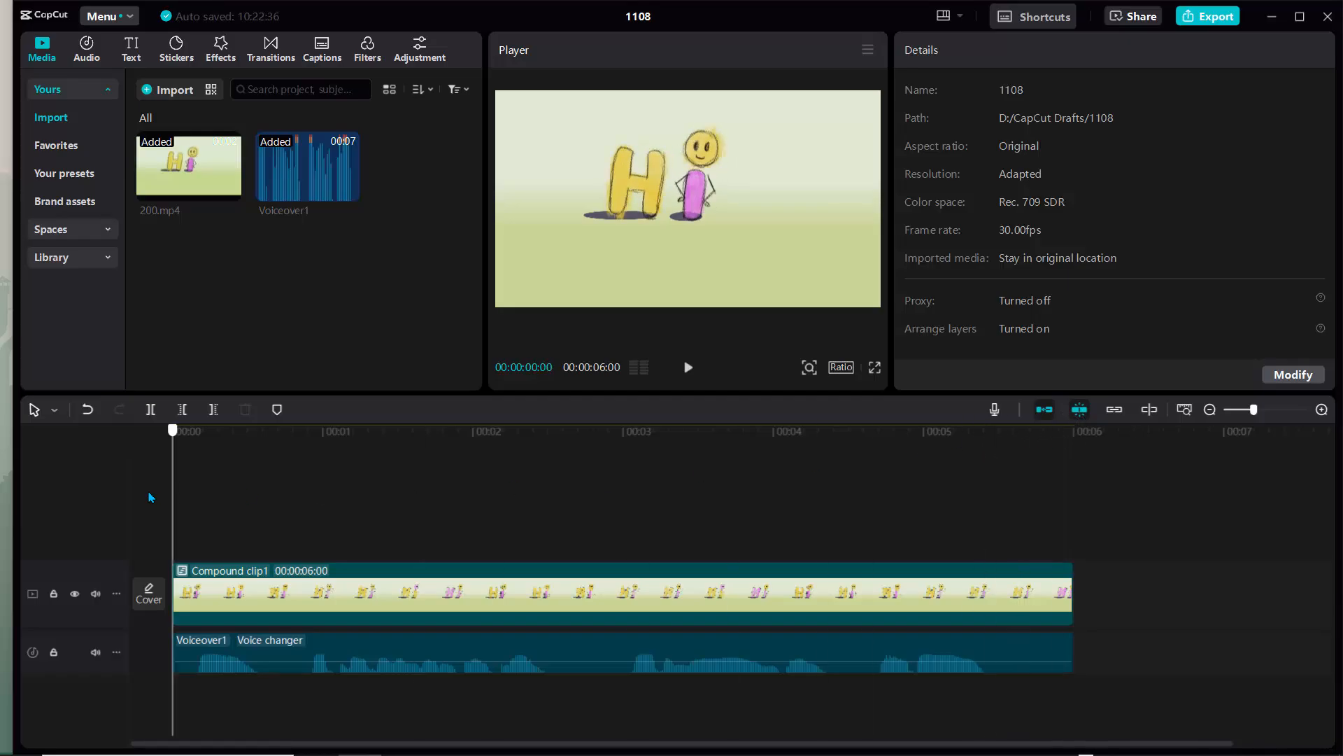
left_click(332, 574)
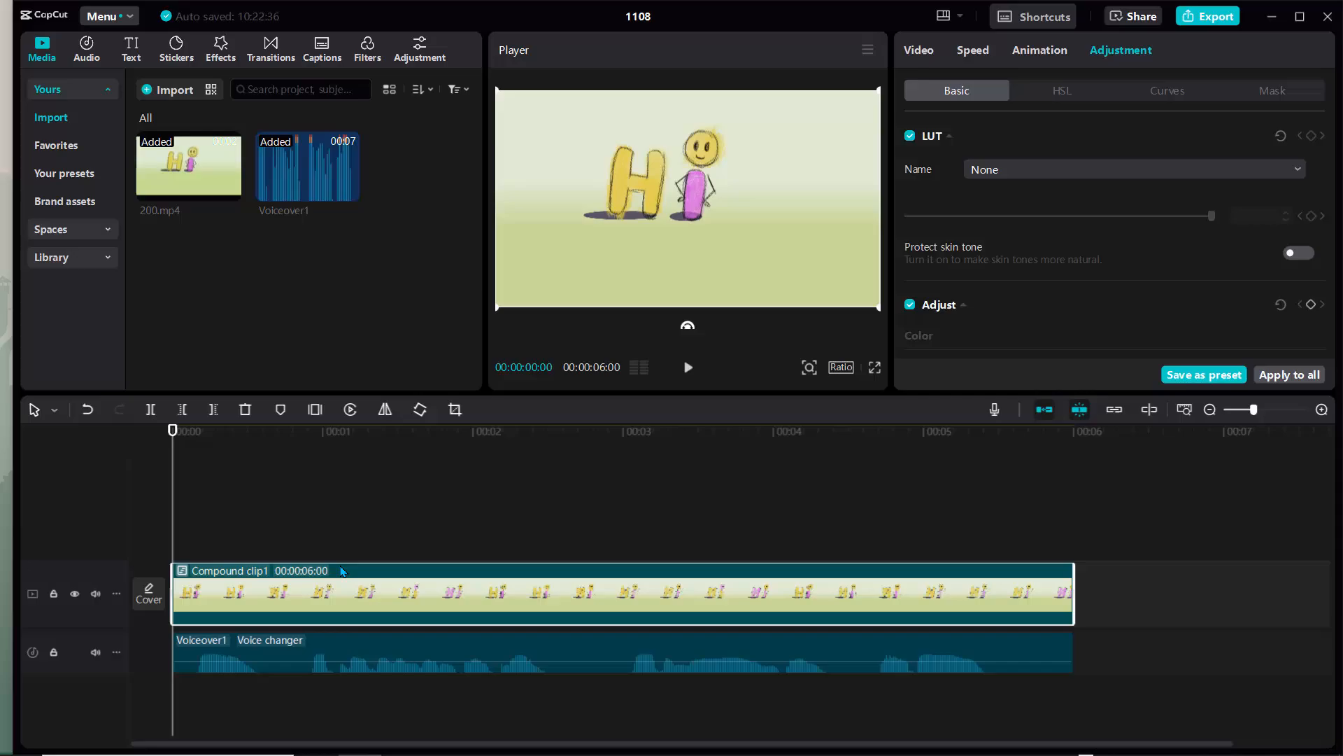
left_click(1176, 99)
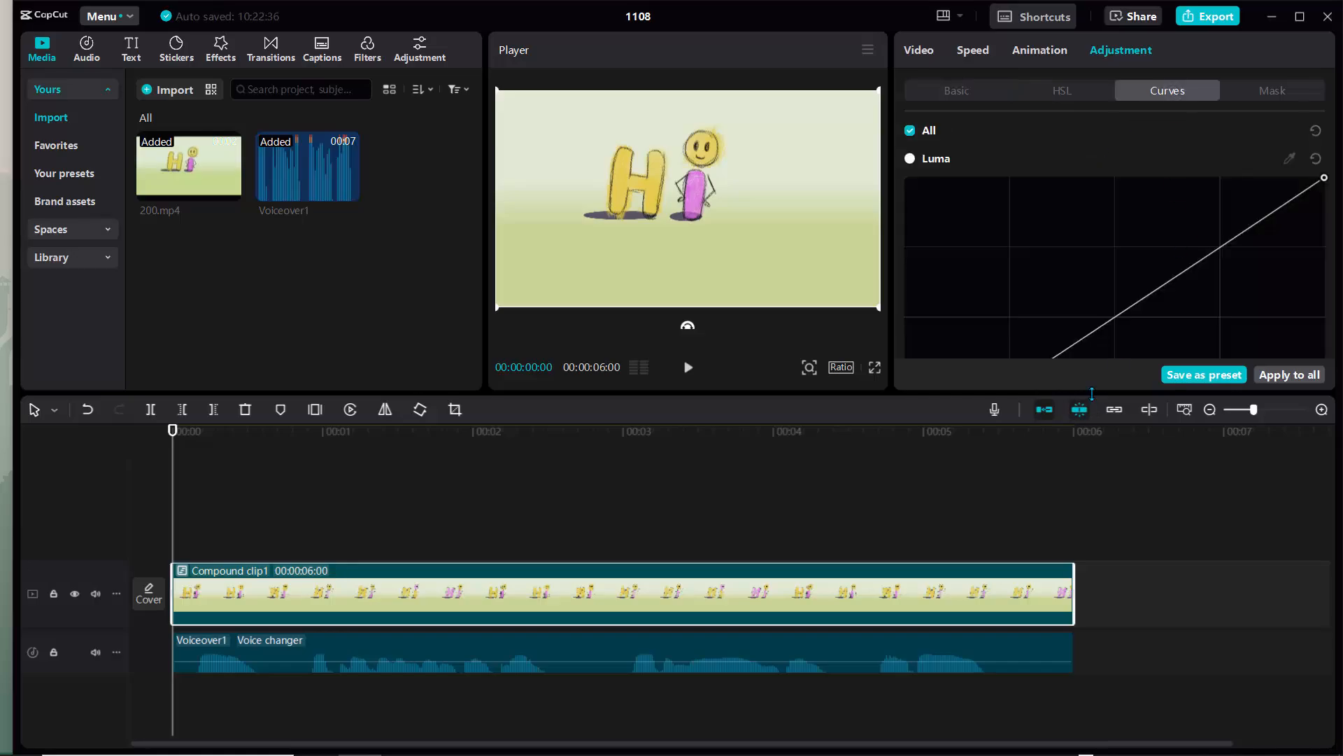
left_click_drag(1092, 394, 1091, 504)
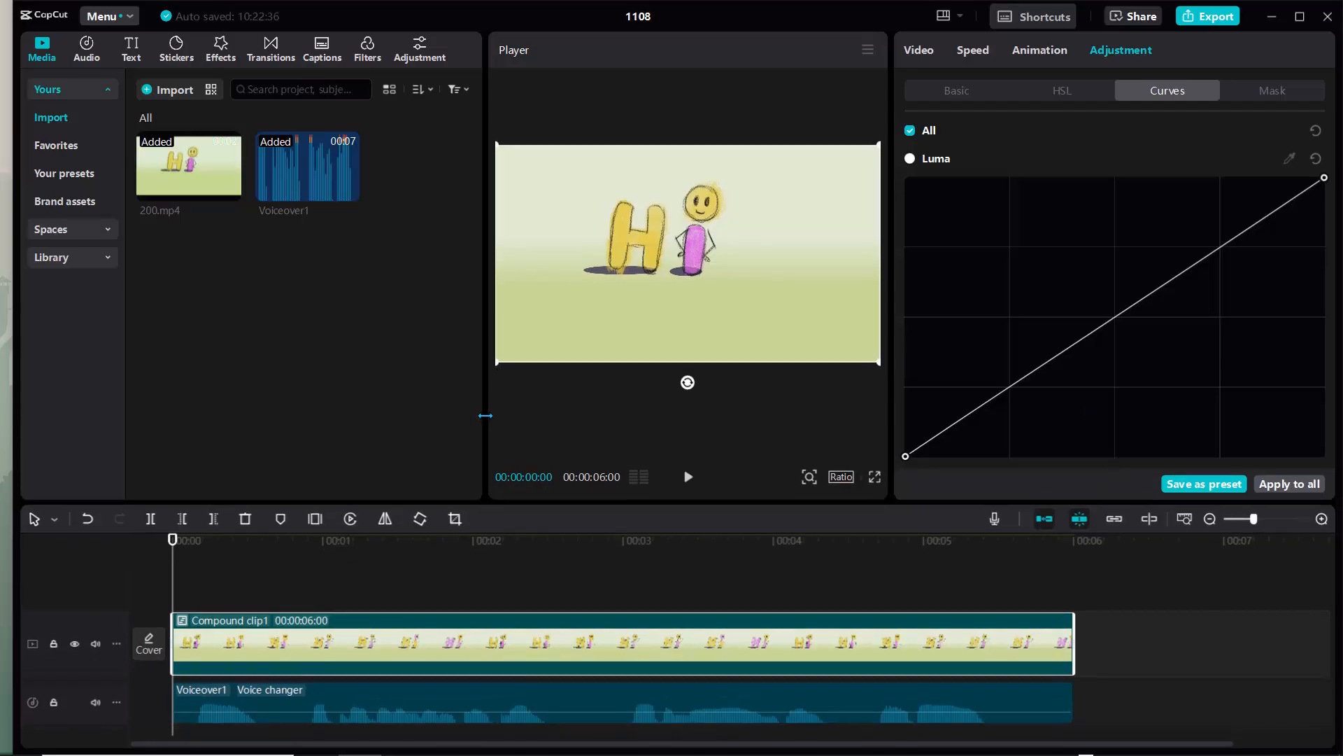
left_click_drag(485, 415, 397, 418)
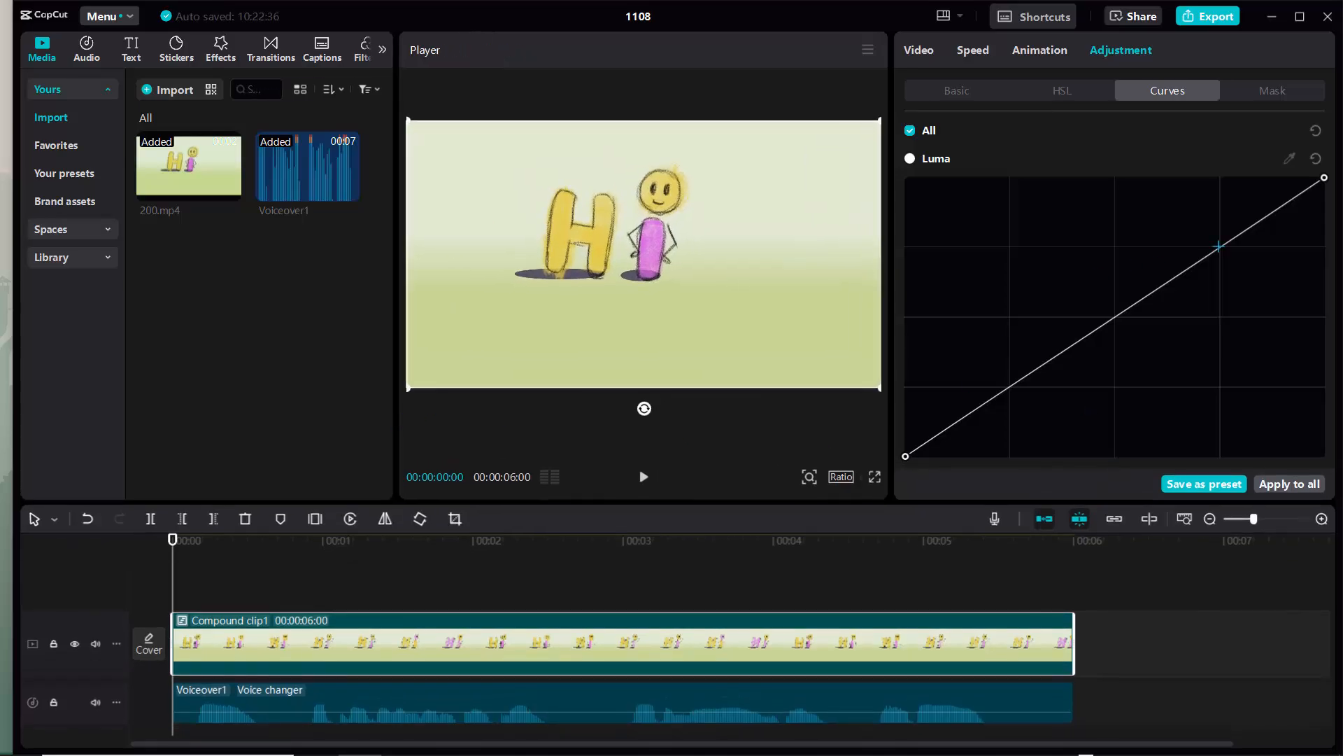
Add two points to the Luma curve at about one quarter and three quarters, raising the shadows and lowering the highlights
left_click(1219, 246)
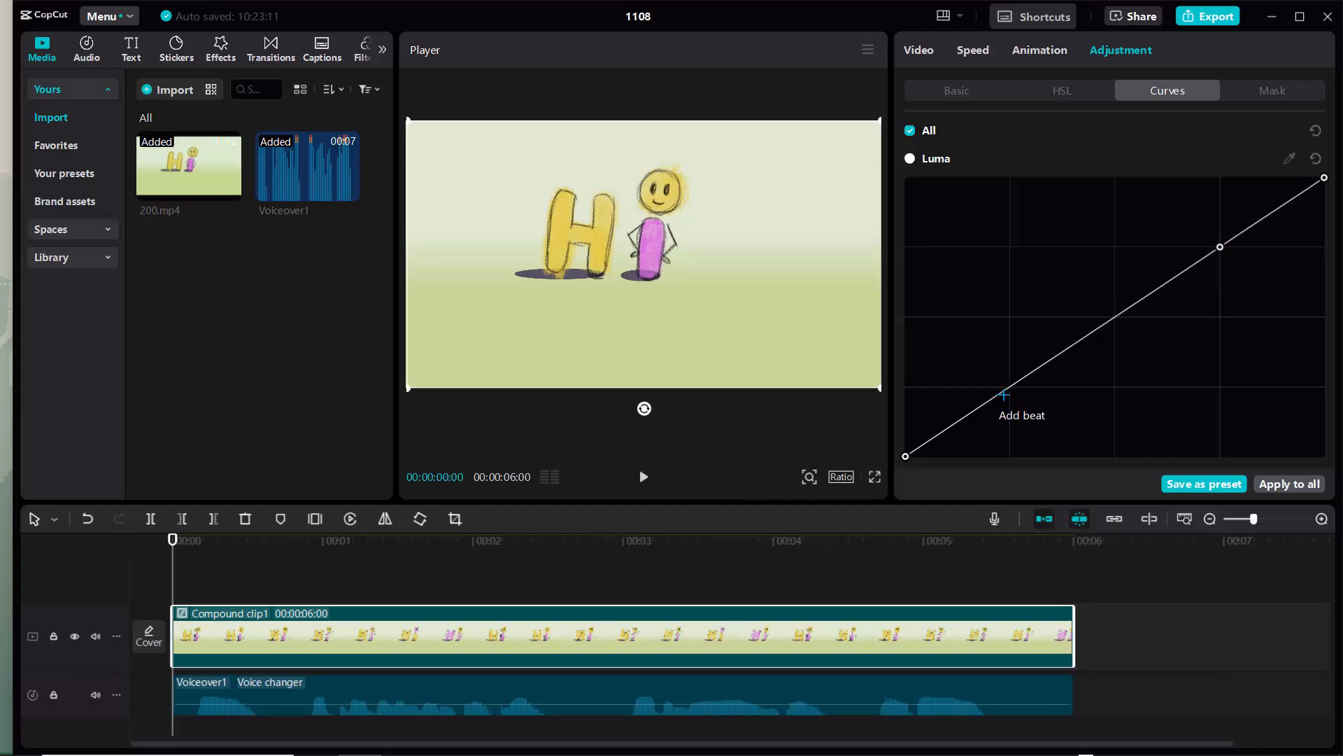
left_click(997, 394)
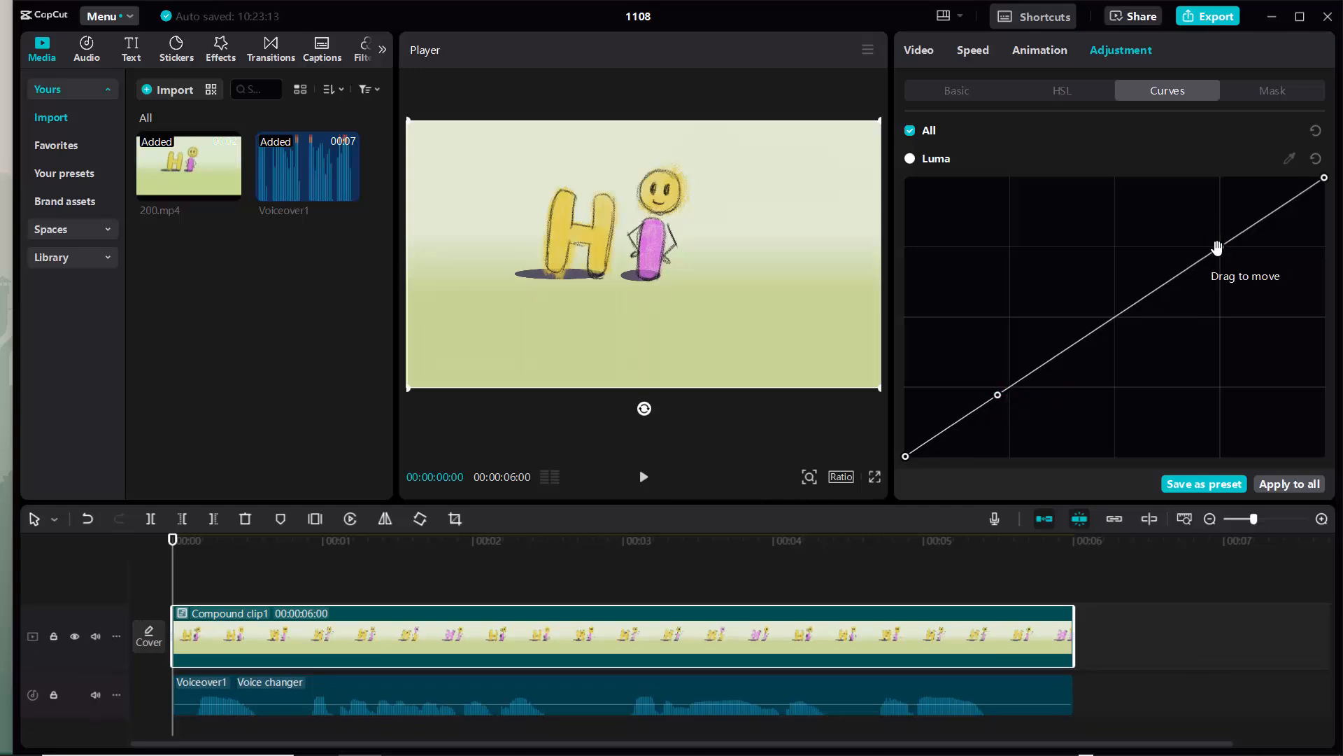
left_click_drag(1218, 248, 1235, 286)
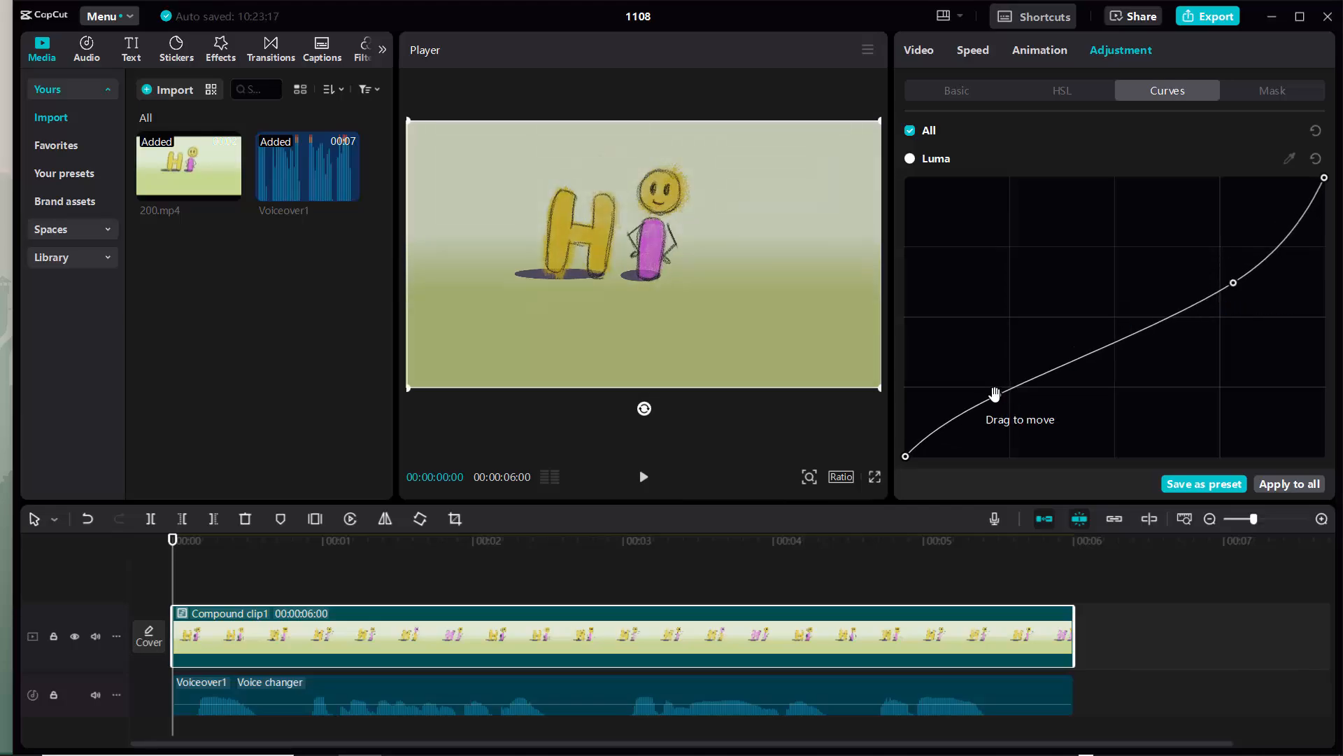
mouse_move(995, 394)
left_mouse_down()
mouse_move(998, 370)
mouse_move(1012, 411)
mouse_move(999, 353)
mouse_move(999, 380)
left_mouse_up()
mouse_move(1233, 283)
left_mouse_down()
mouse_move(1233, 302)
mouse_move(1227, 275)
mouse_move(1231, 289)
left_mouse_up()
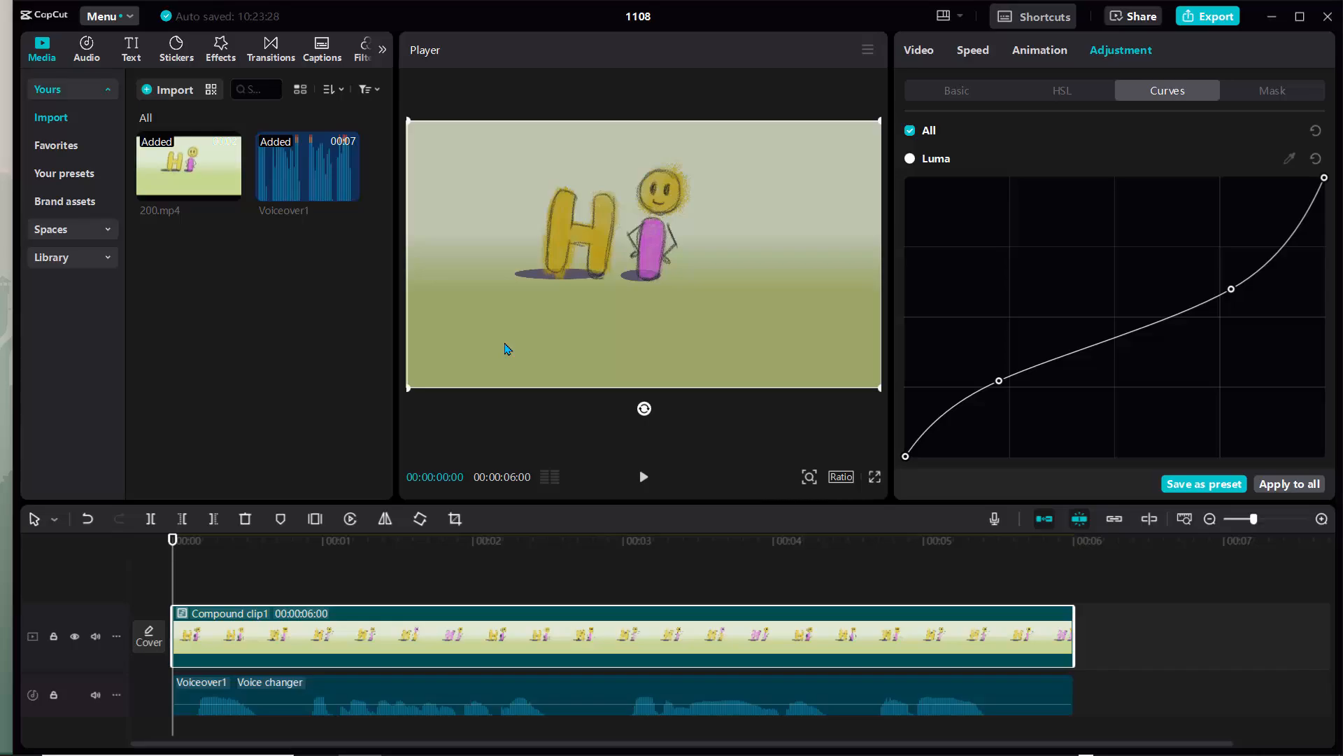
Set the compound clip's basic adjustments to Brilliance -19 and Highlight 7
left_click(1056, 98)
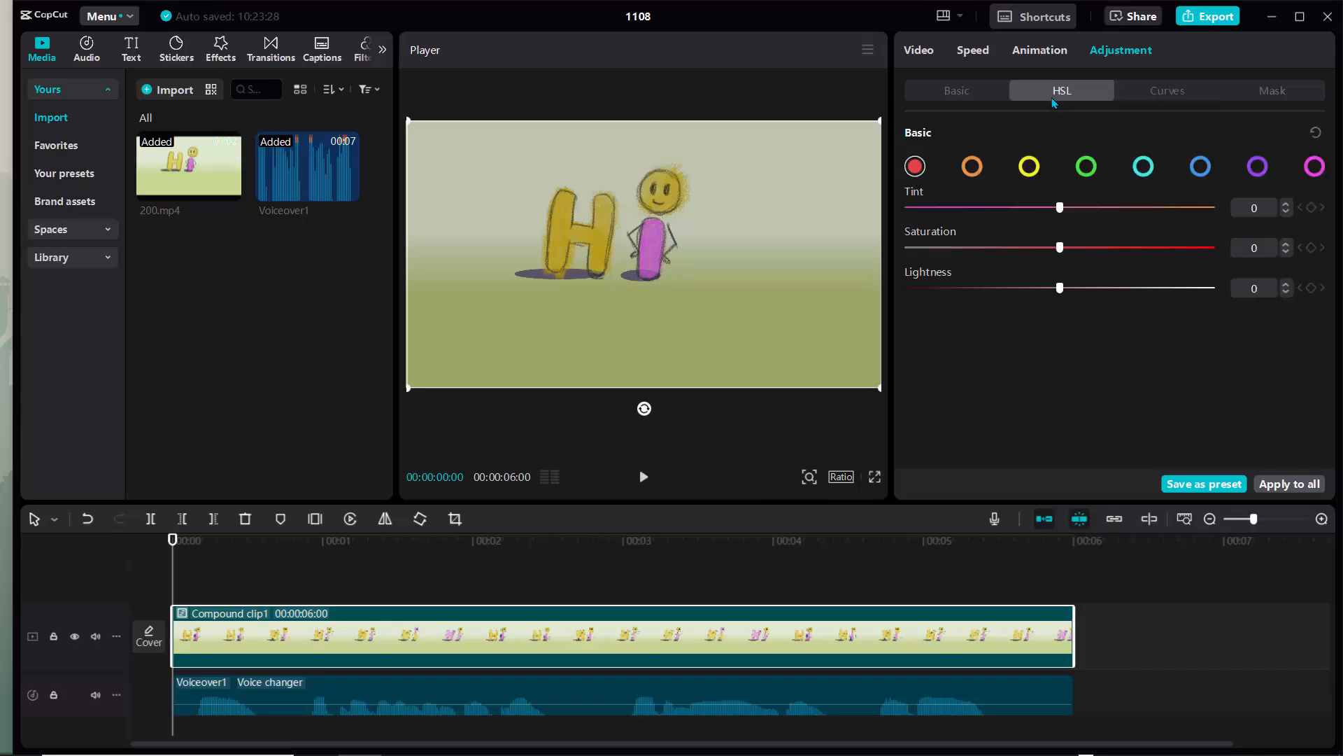
left_click(960, 91)
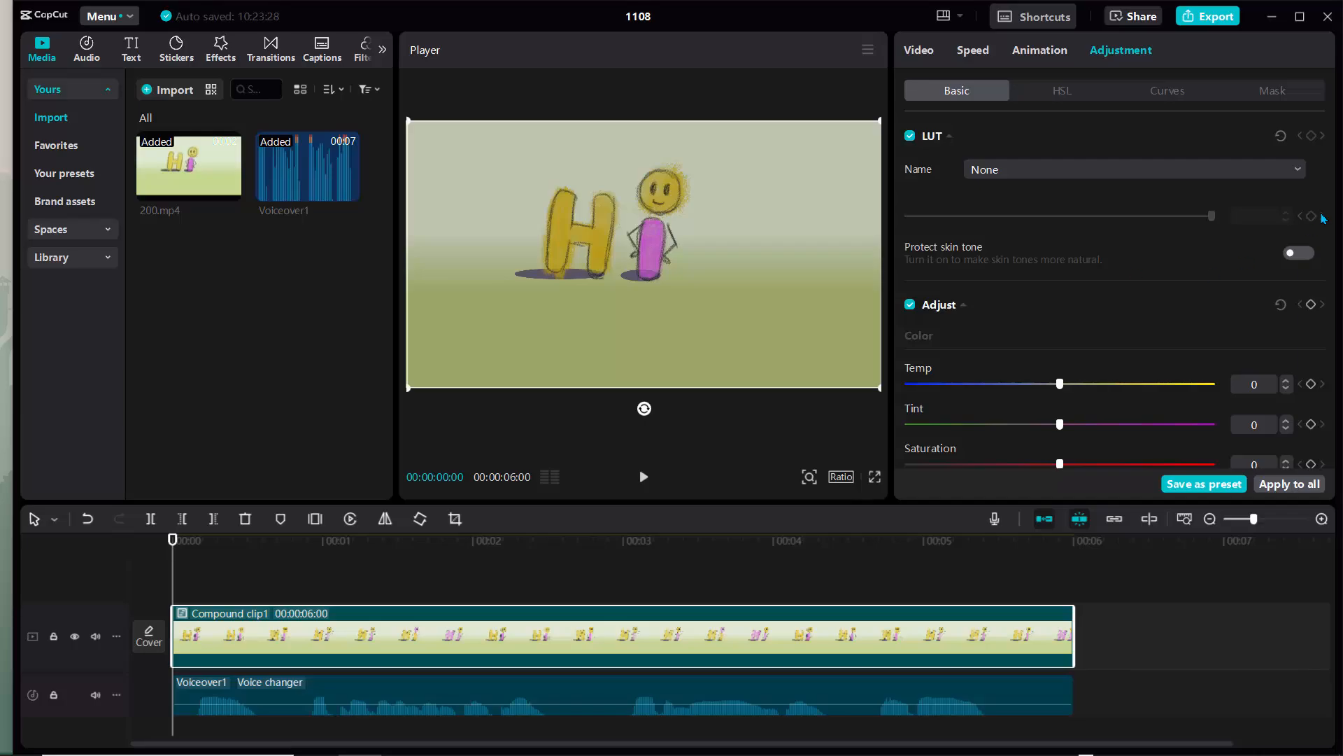
left_click_drag(1329, 231, 1314, 343)
scroll(1259, 343, "down", 2)
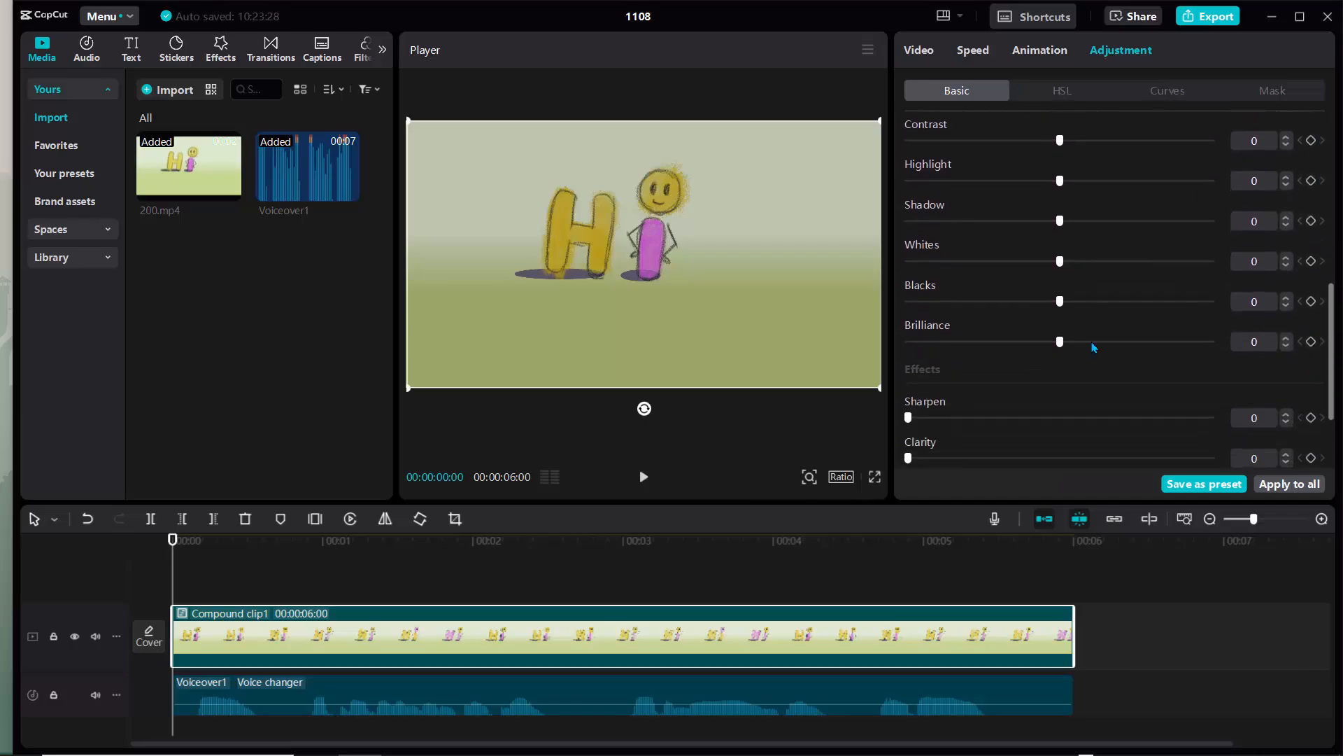
left_click_drag(1061, 350, 1002, 361)
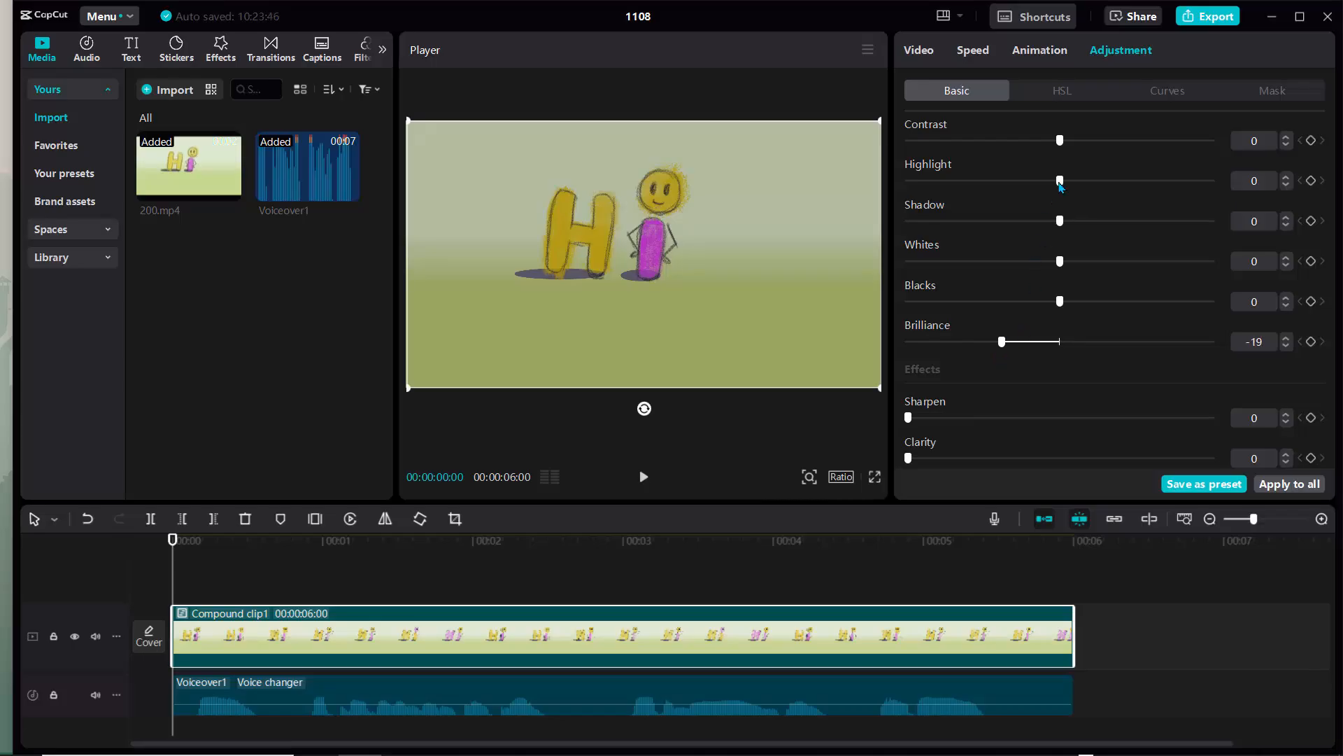
left_click_drag(1061, 181, 1085, 222)
key("super+h")
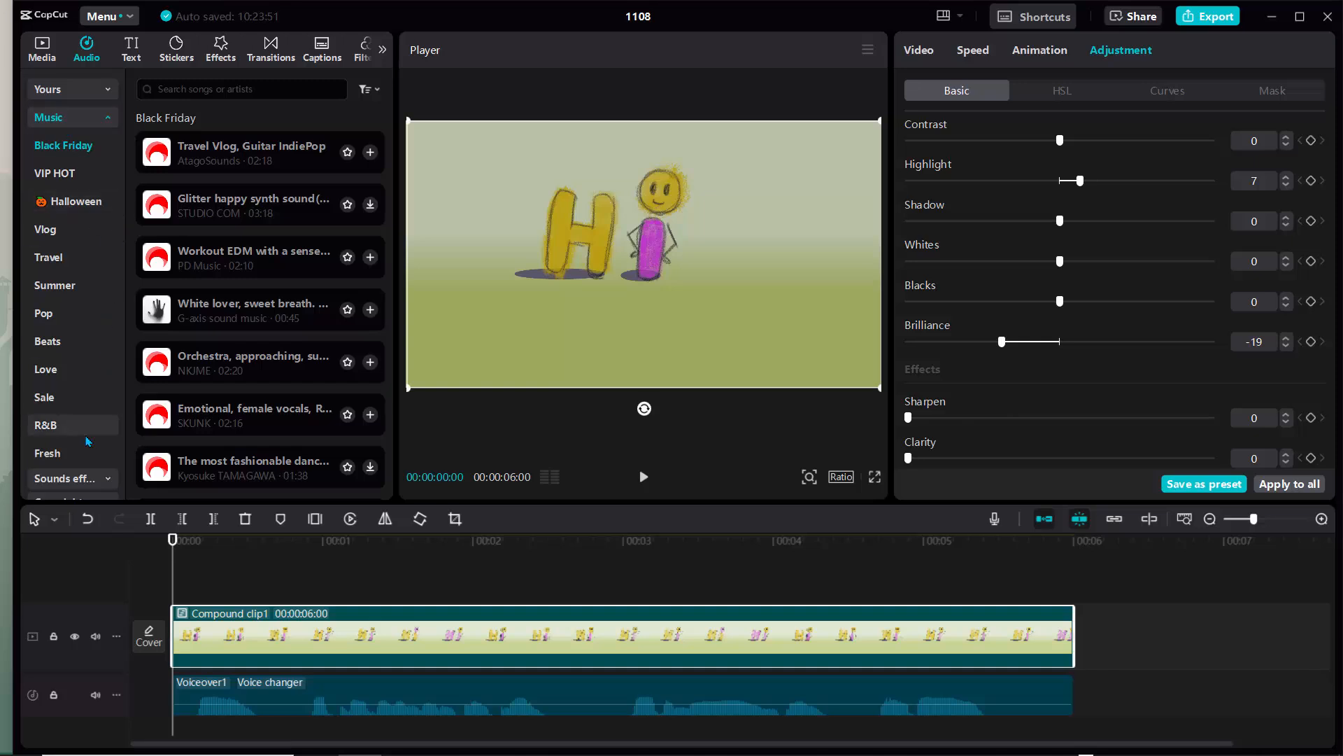
Preview the Summer music track "[Summer Trip VLOG] Landscape Pops(1277209)" and add it to the timeline
scroll(87, 439, "down", 1)
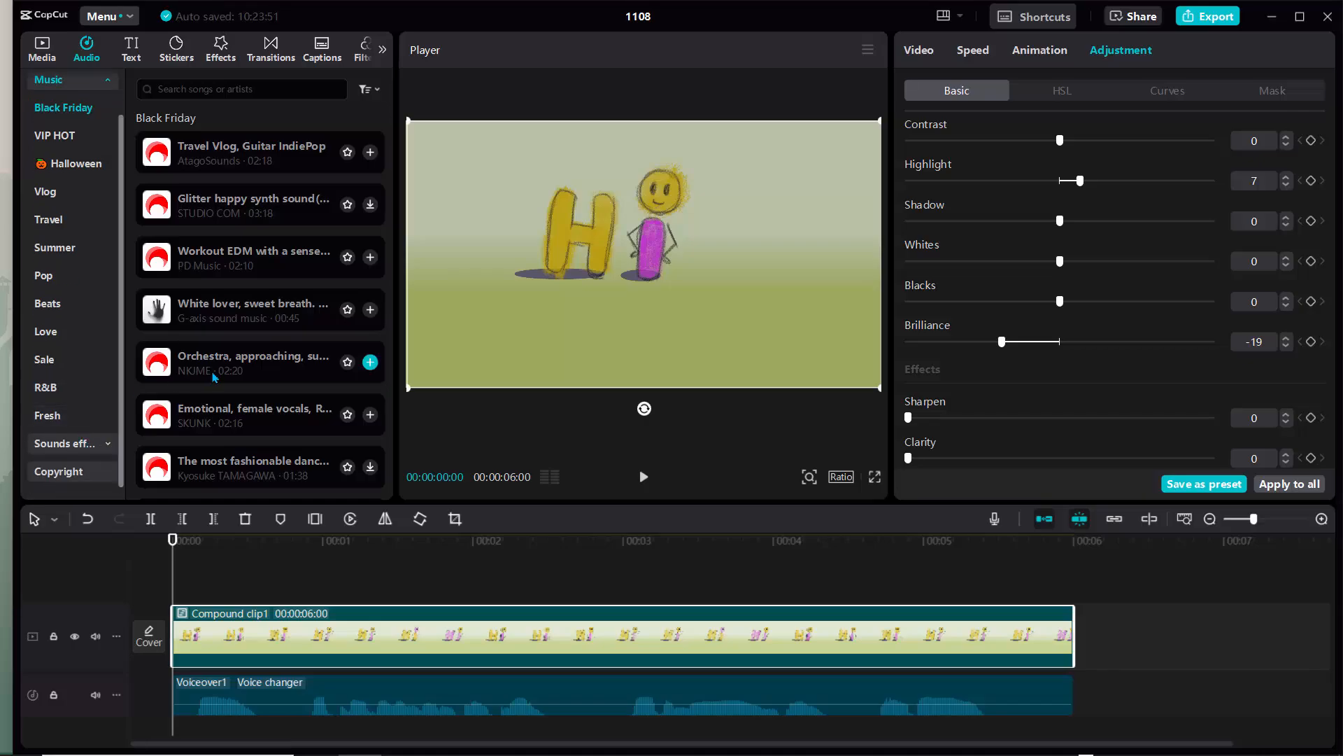
left_click(52, 249)
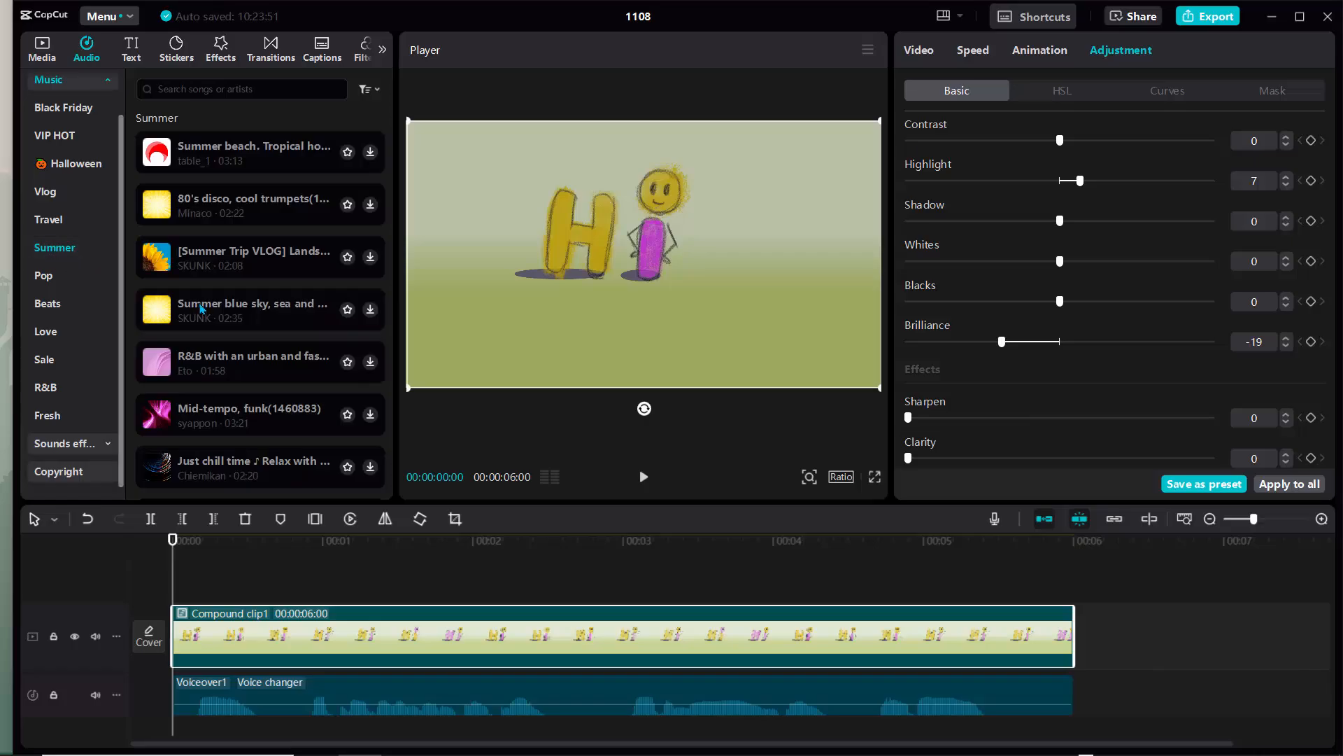
left_click(225, 259)
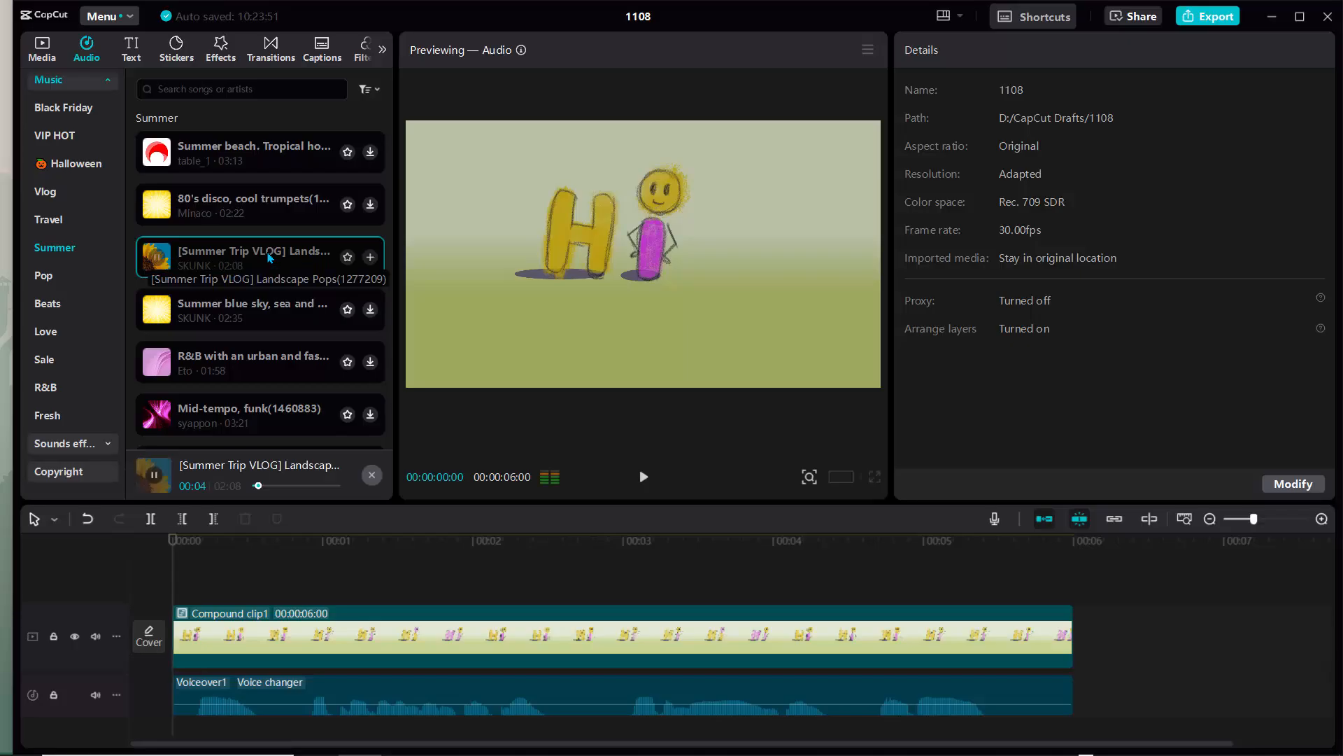
left_click(370, 257)
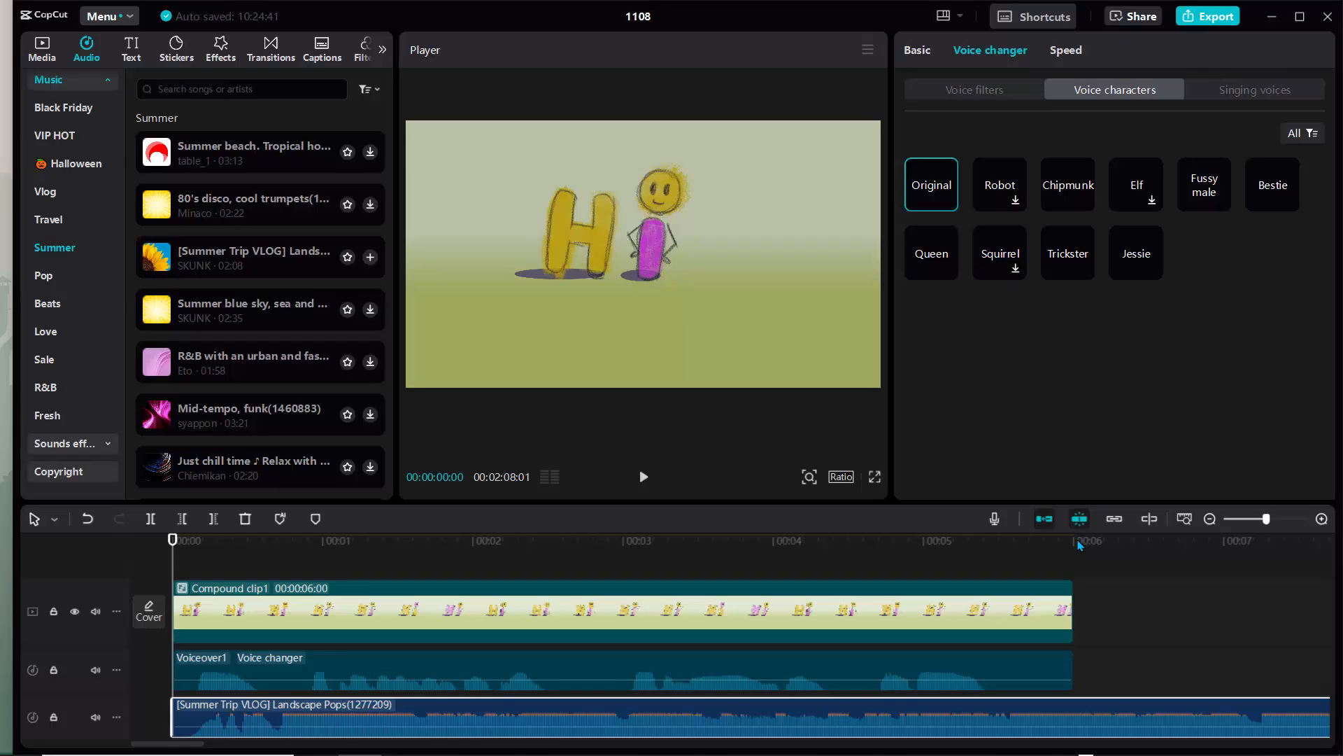
Trim off the music track's remainder after 00:00:06:00 so it ends with the compound clip
key("shift+z")
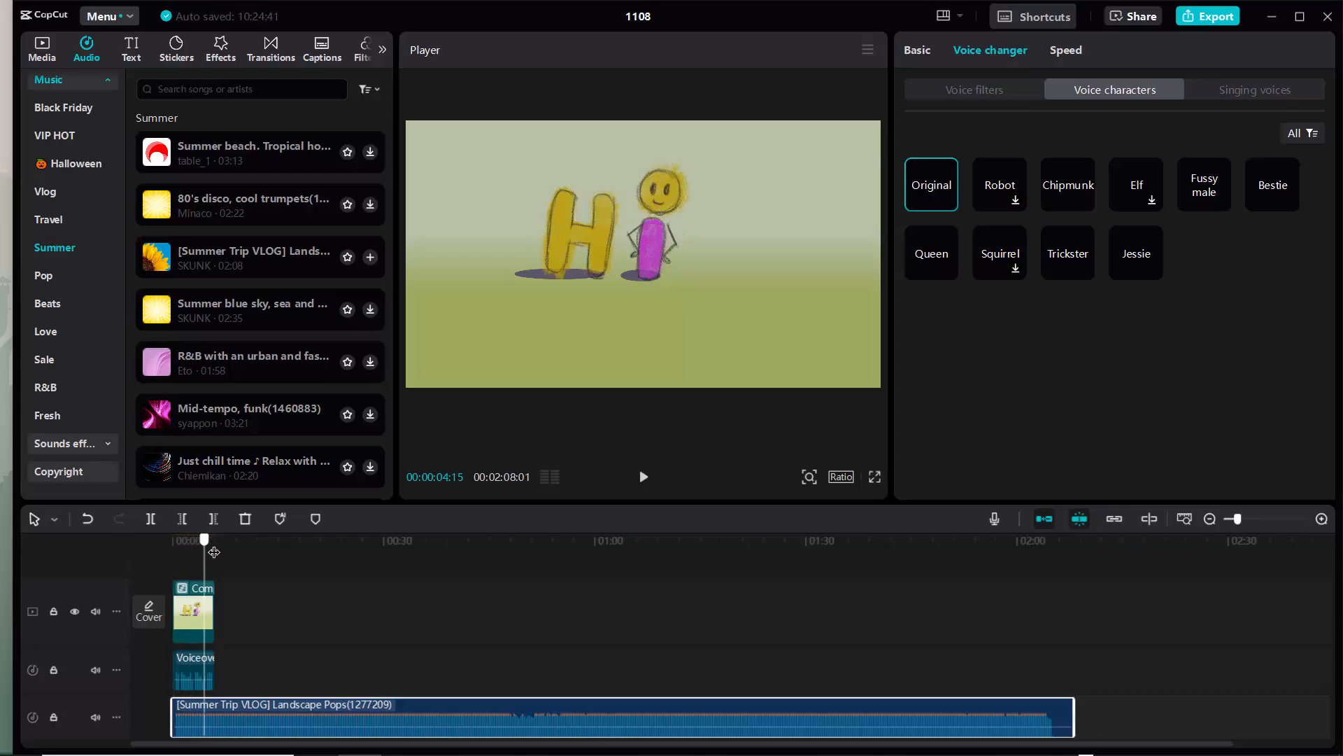
left_click_drag(172, 542, 215, 553)
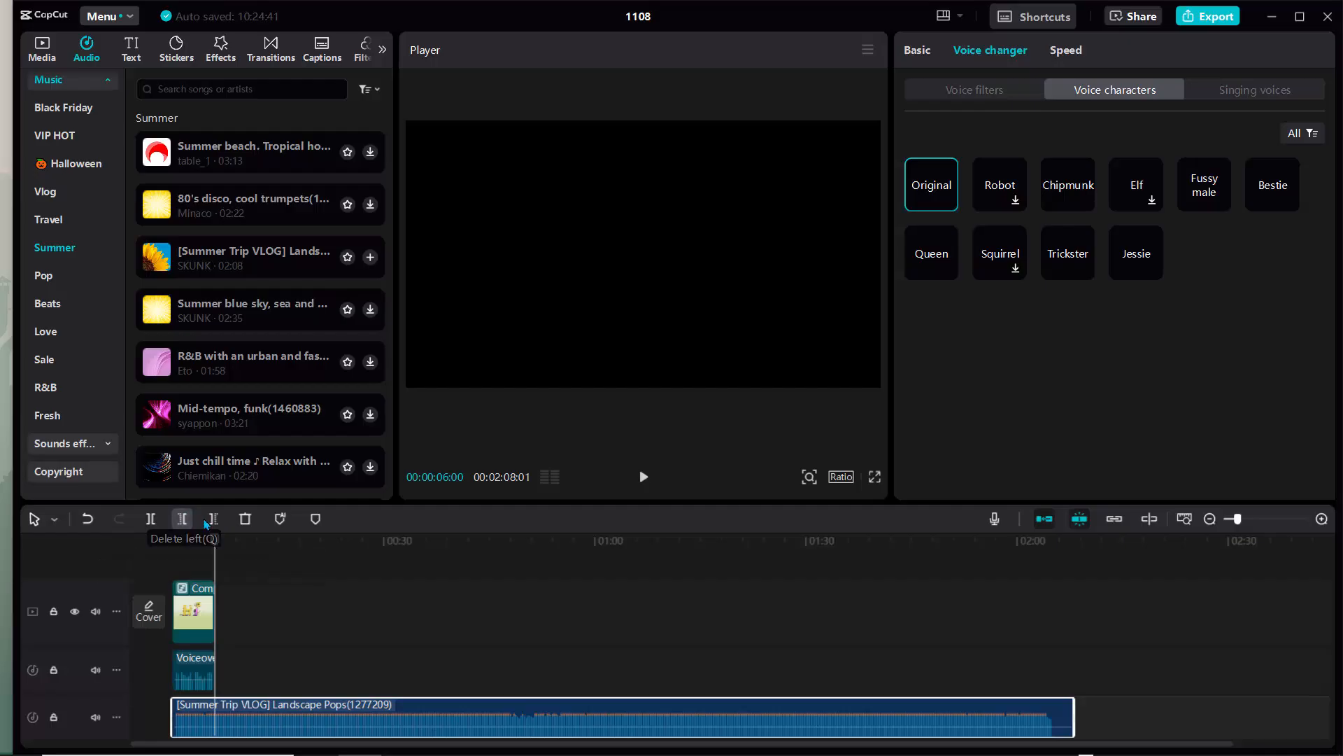
left_click(211, 520)
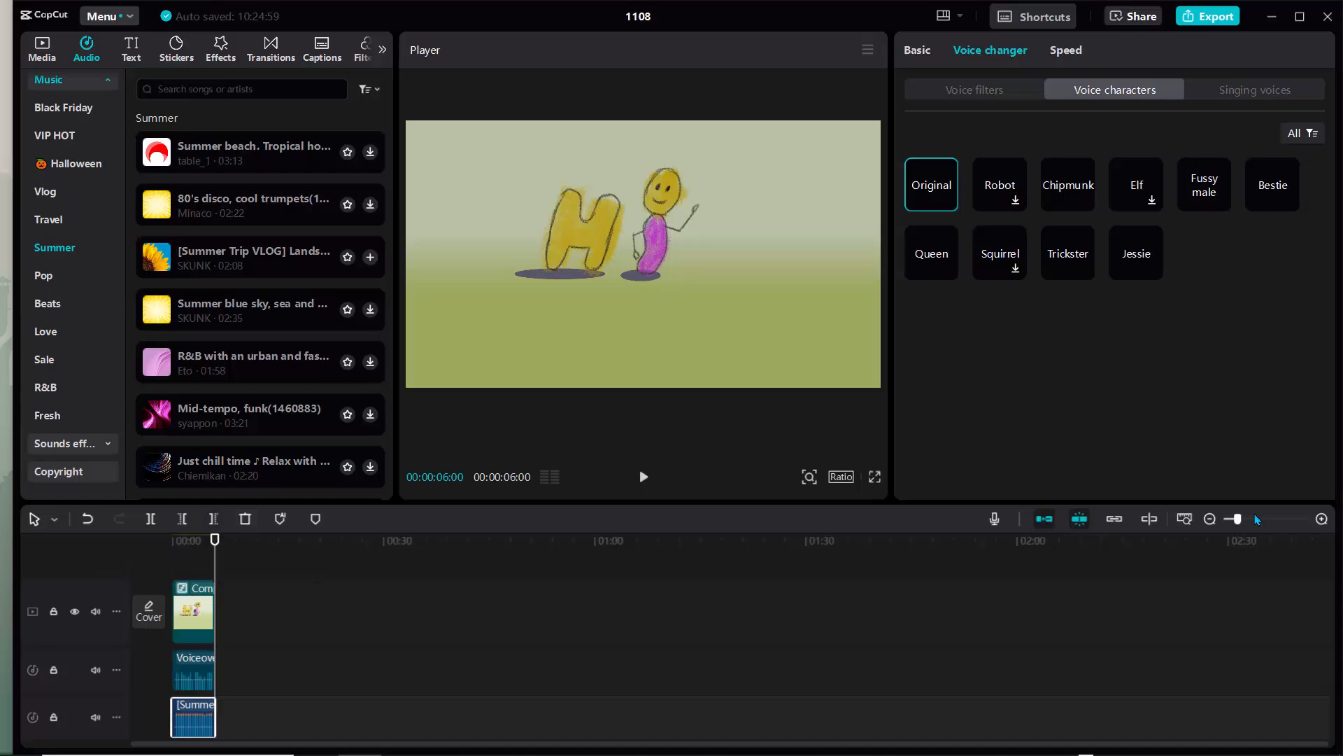
left_click_drag(1237, 519, 1256, 519)
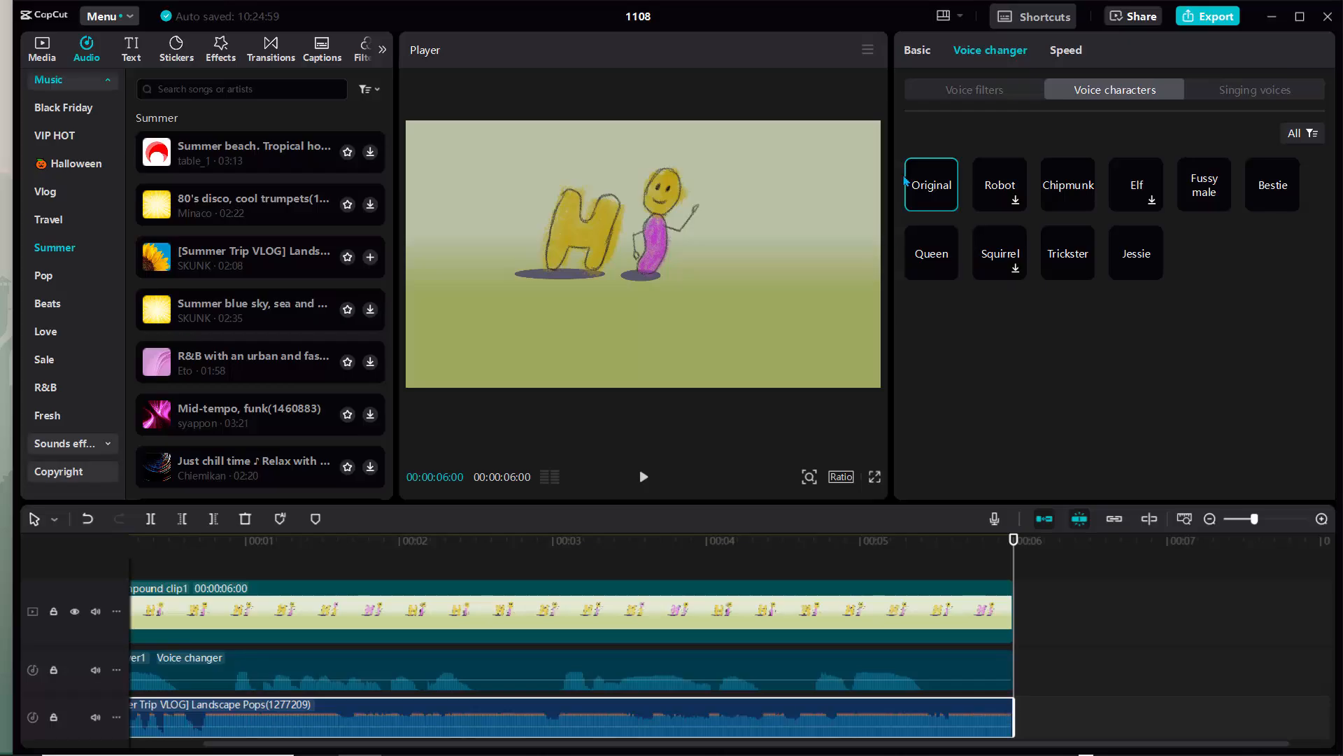
Lower the music clip's volume to -24.8 dB and play the timeline from the start
left_click(918, 52)
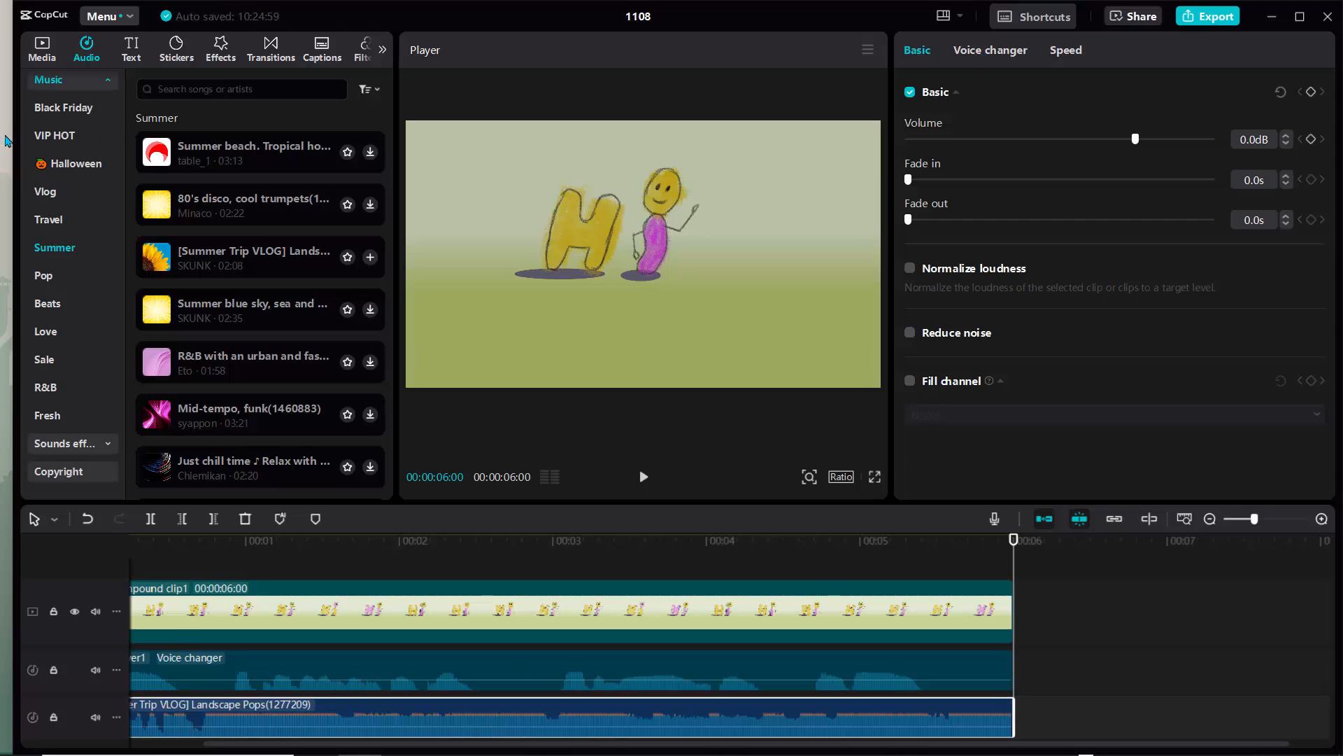
left_click(40, 54)
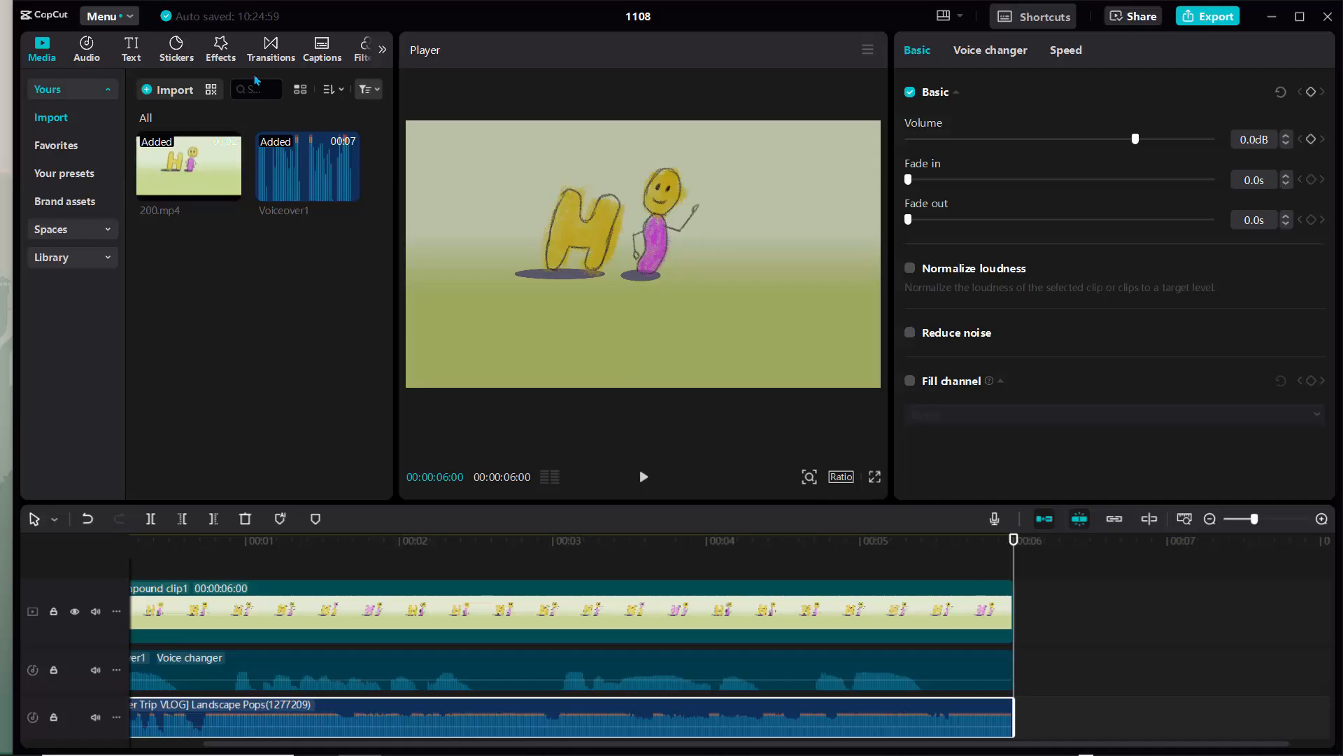
left_click(550, 659)
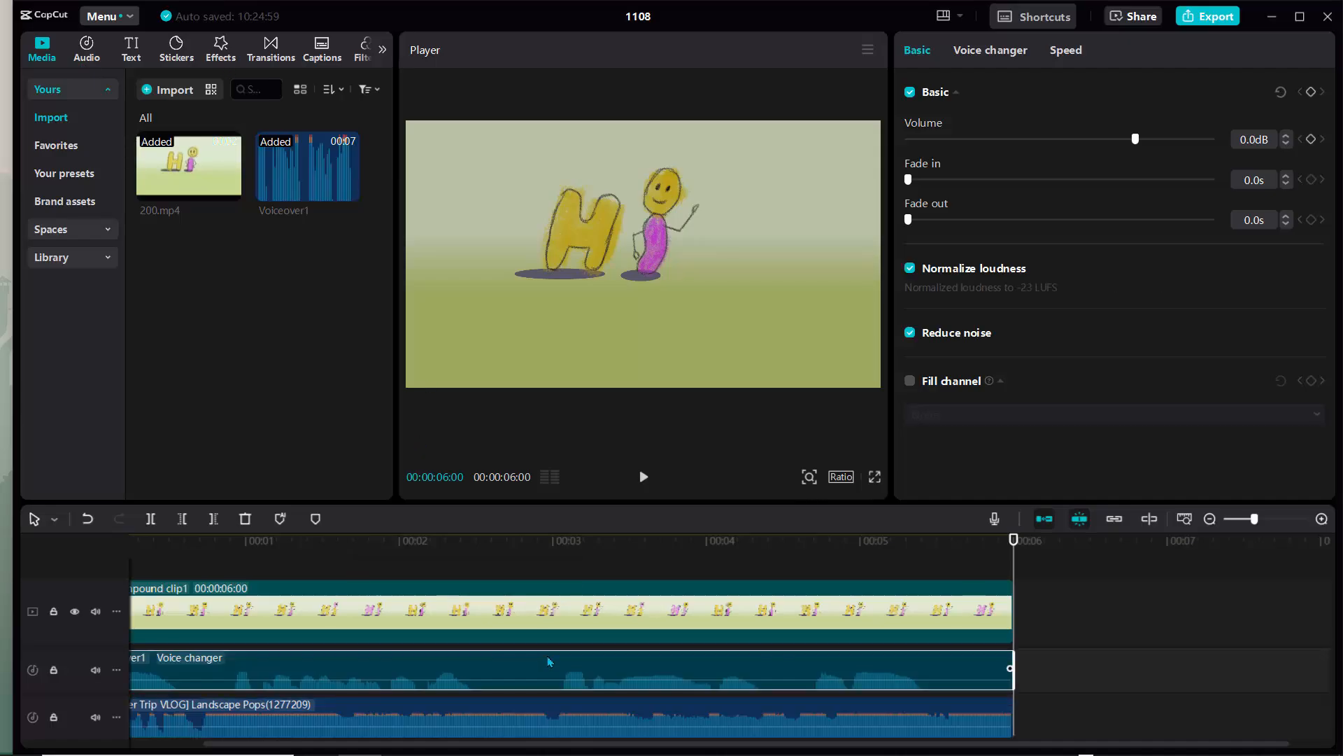
left_click(540, 598)
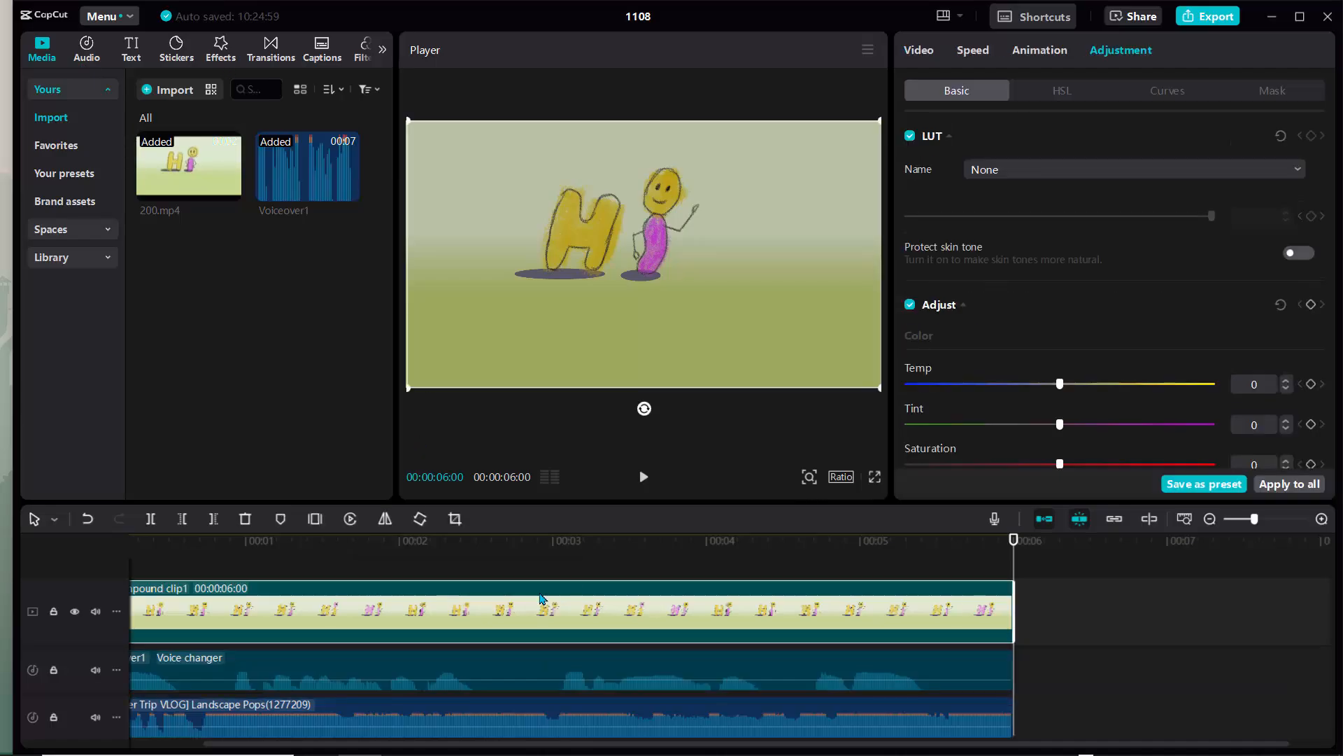
left_click(787, 711)
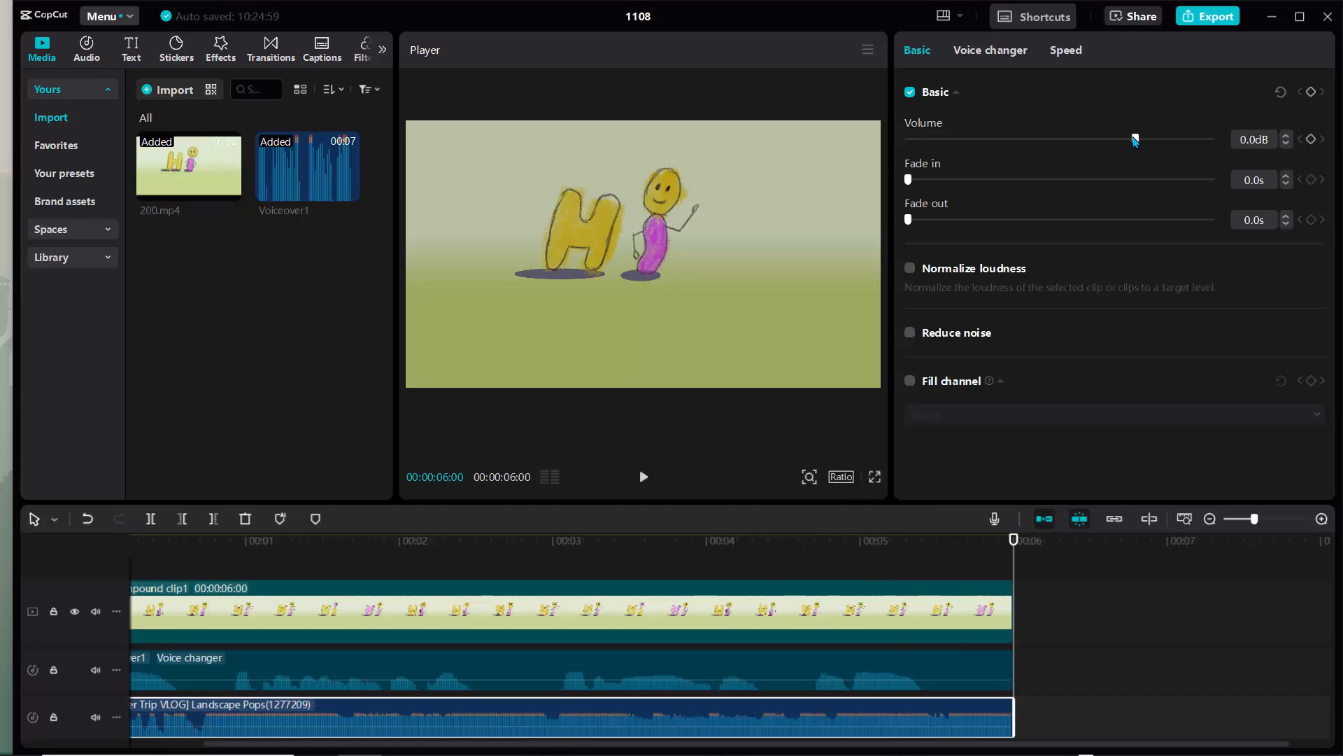
left_click_drag(1124, 142, 1049, 152)
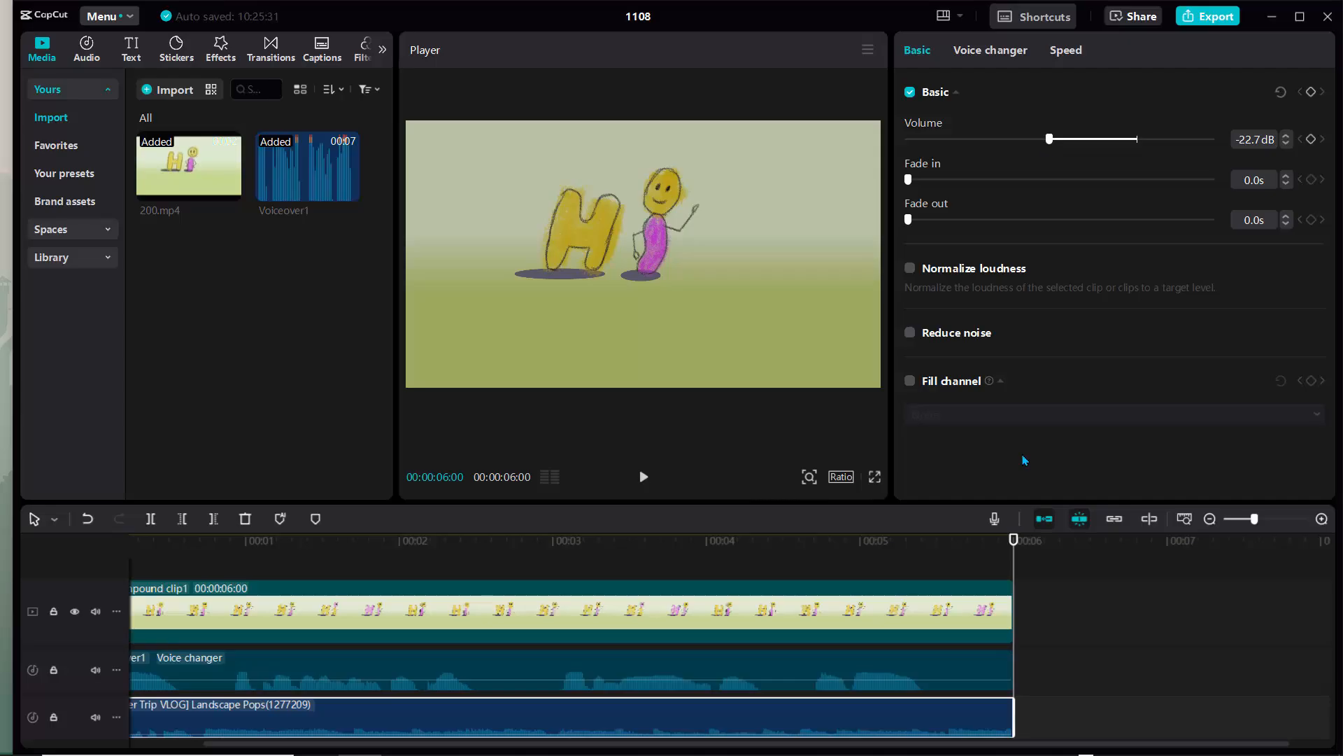
left_click_drag(1014, 540, 619, 540)
left_click(640, 481)
left_click_drag(1049, 142, 1040, 143)
left_click_drag(1014, 544, 119, 554)
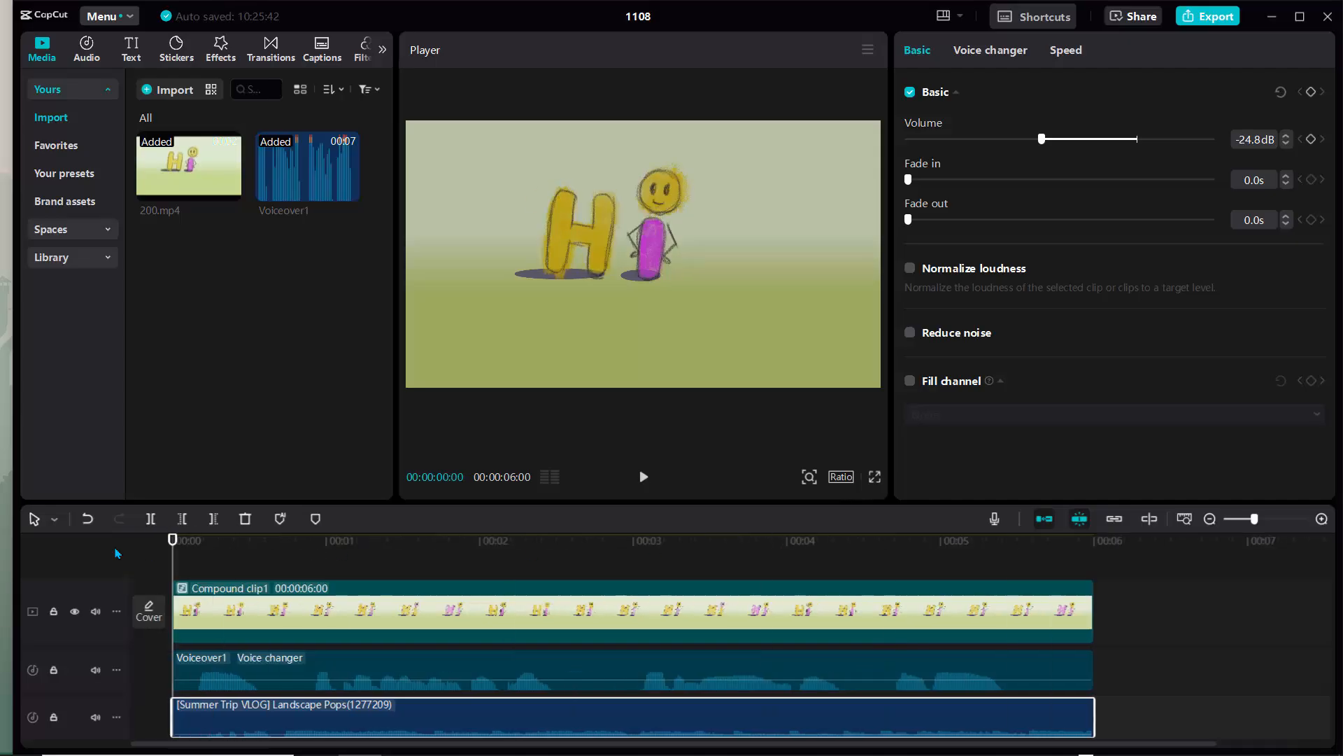
left_click(644, 476)
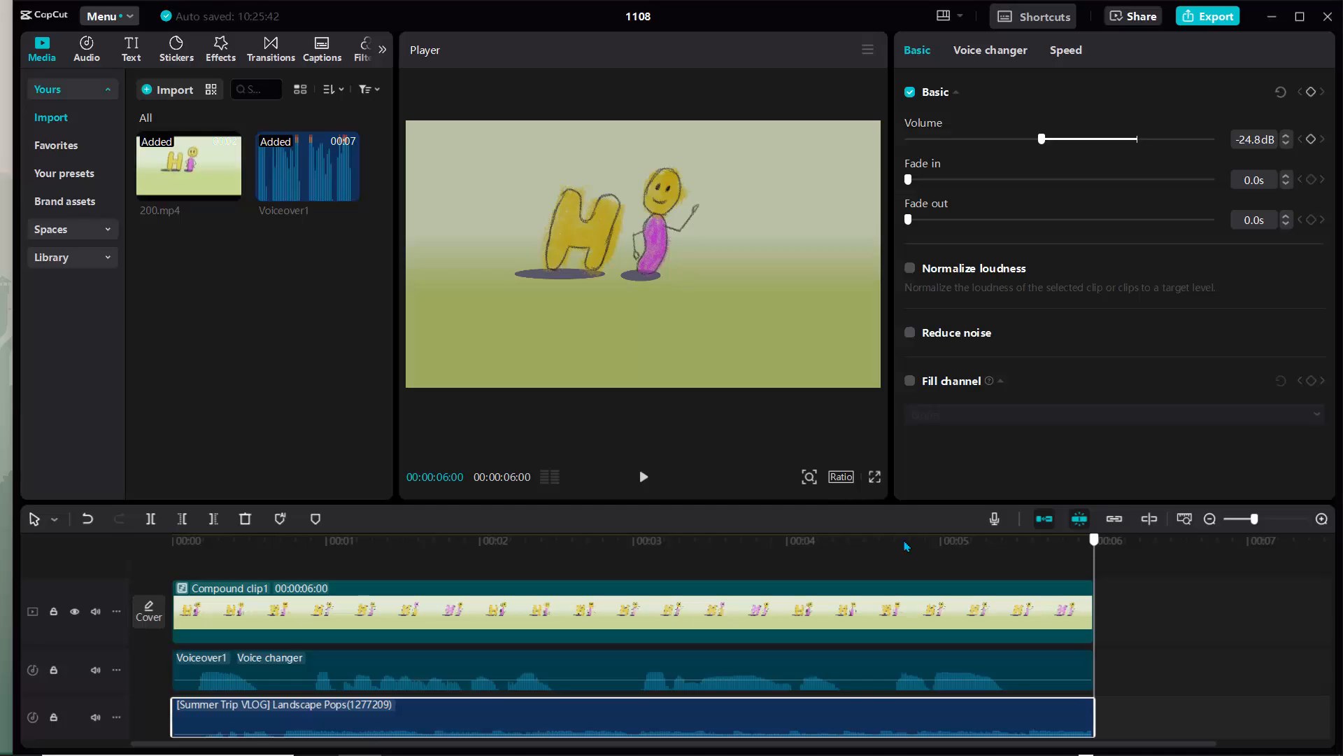
Give the music clip a 1.7 s fade-in and a 2.2 s fade-out, and play the timeline from the start
left_click_drag(906, 549, 172, 556)
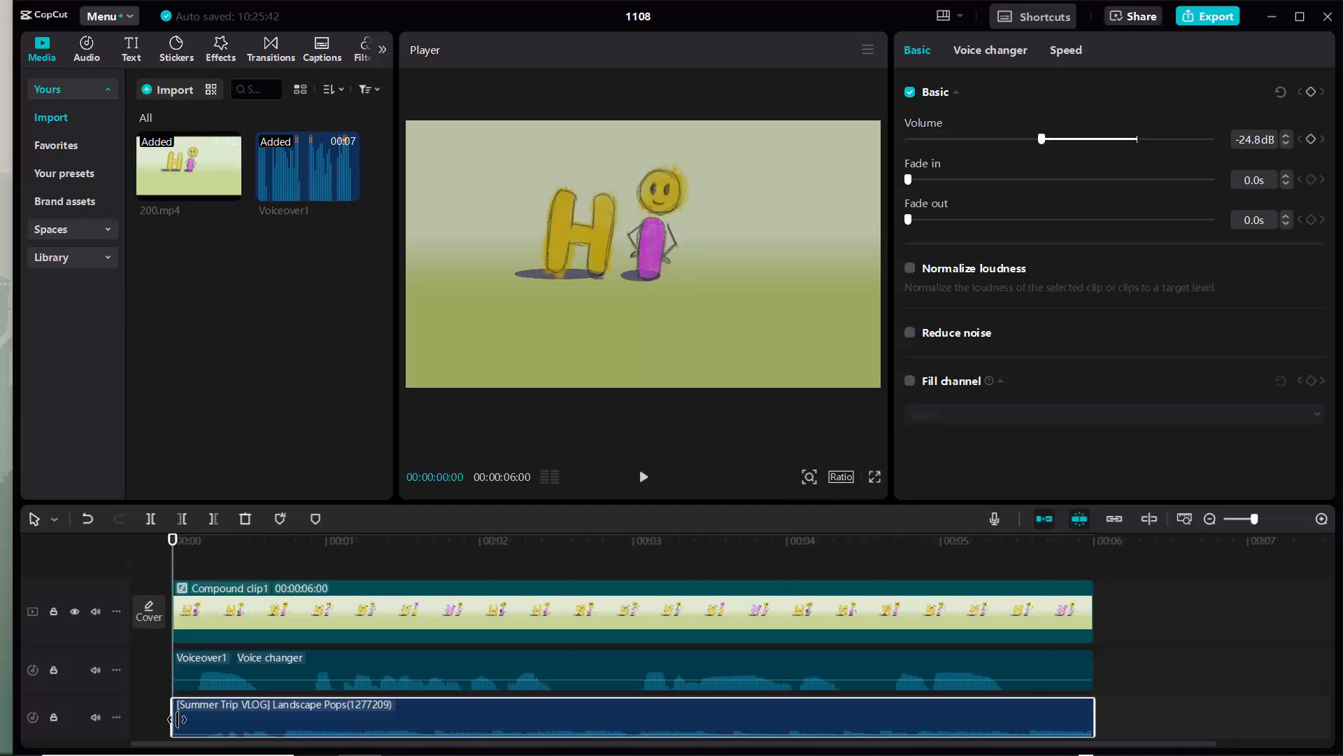
mouse_move(185, 721)
left_mouse_down()
mouse_move(202, 720)
mouse_move(184, 719)
left_mouse_up()
left_click_drag(910, 180, 1021, 217)
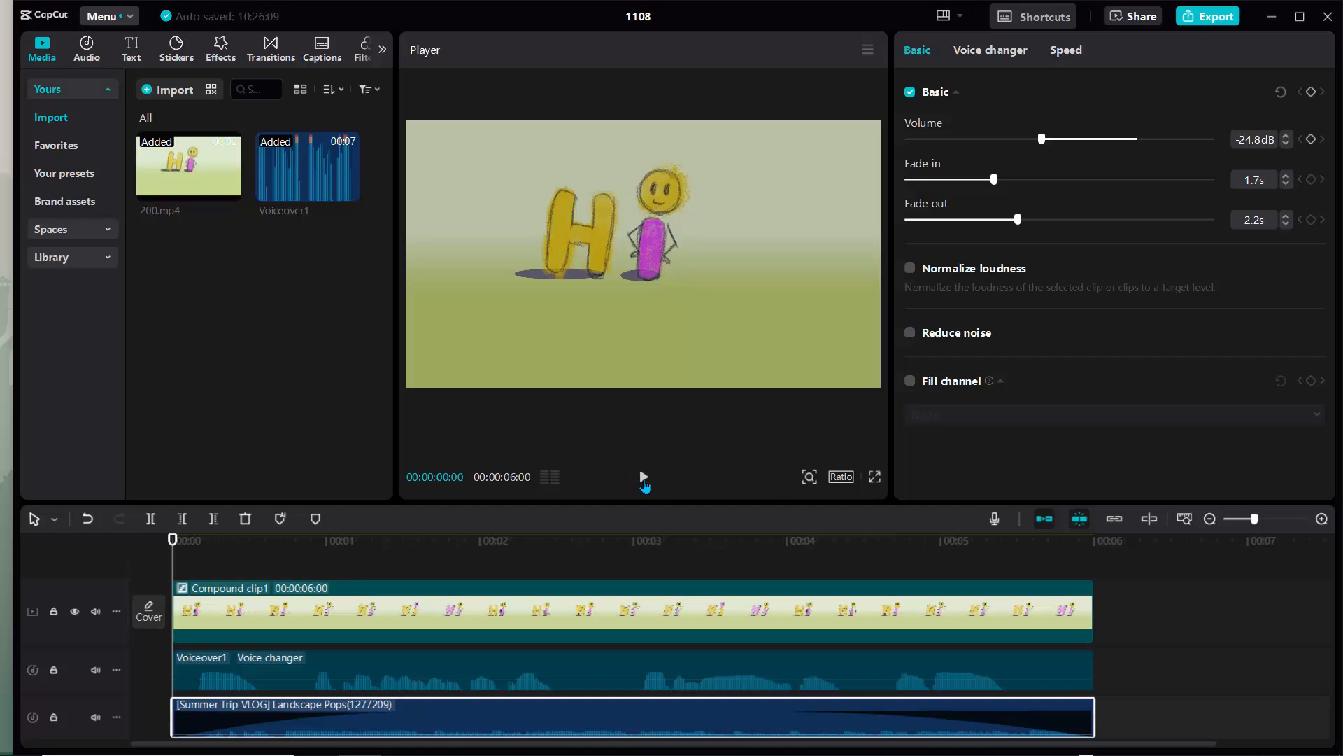
left_click(643, 478)
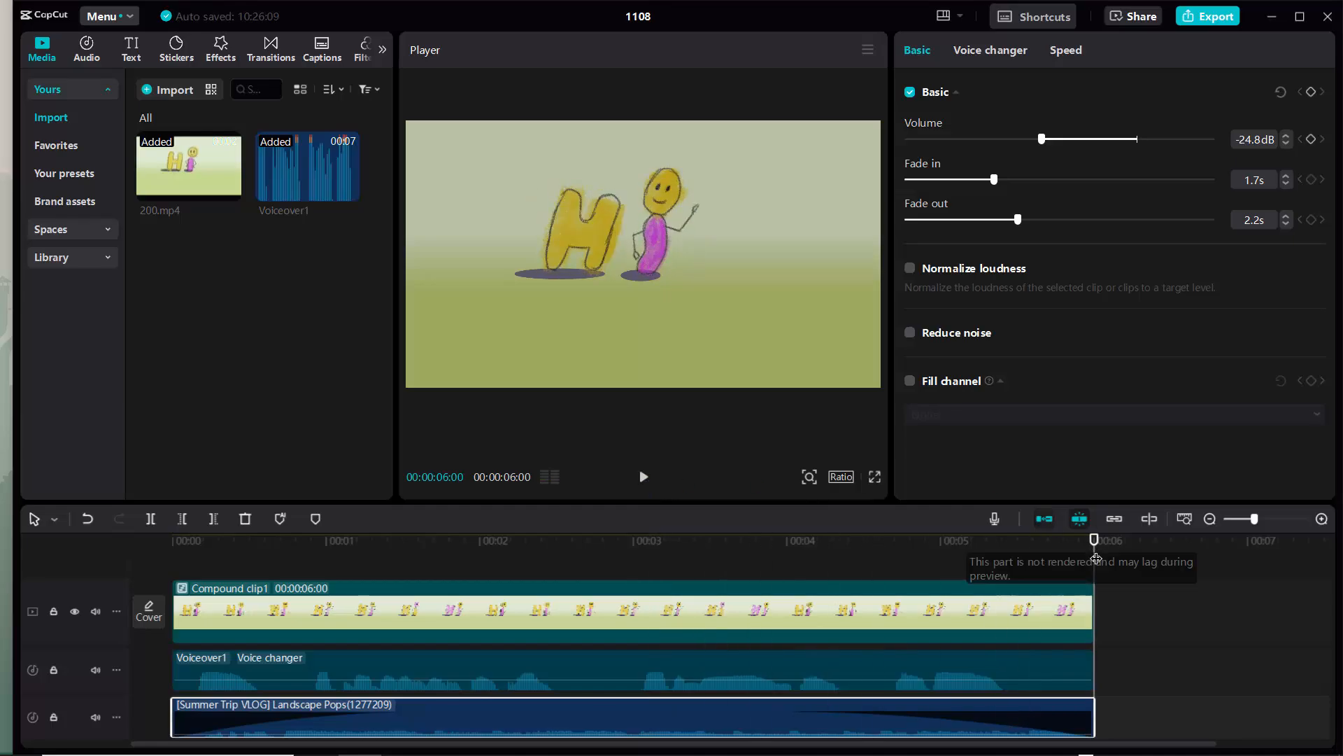
left_click_drag(1097, 538, 172, 539)
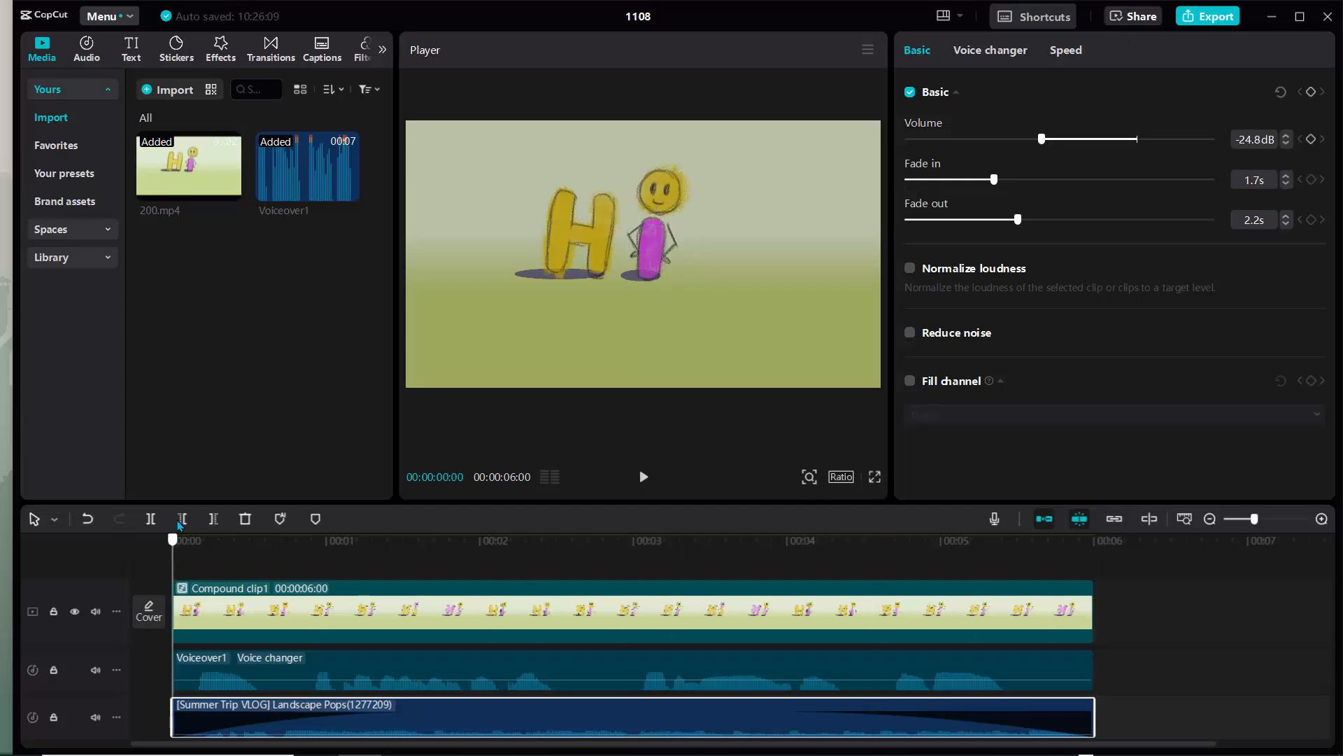
Generate automatic captions for the voiceover with English as the spoken language
left_click(385, 673)
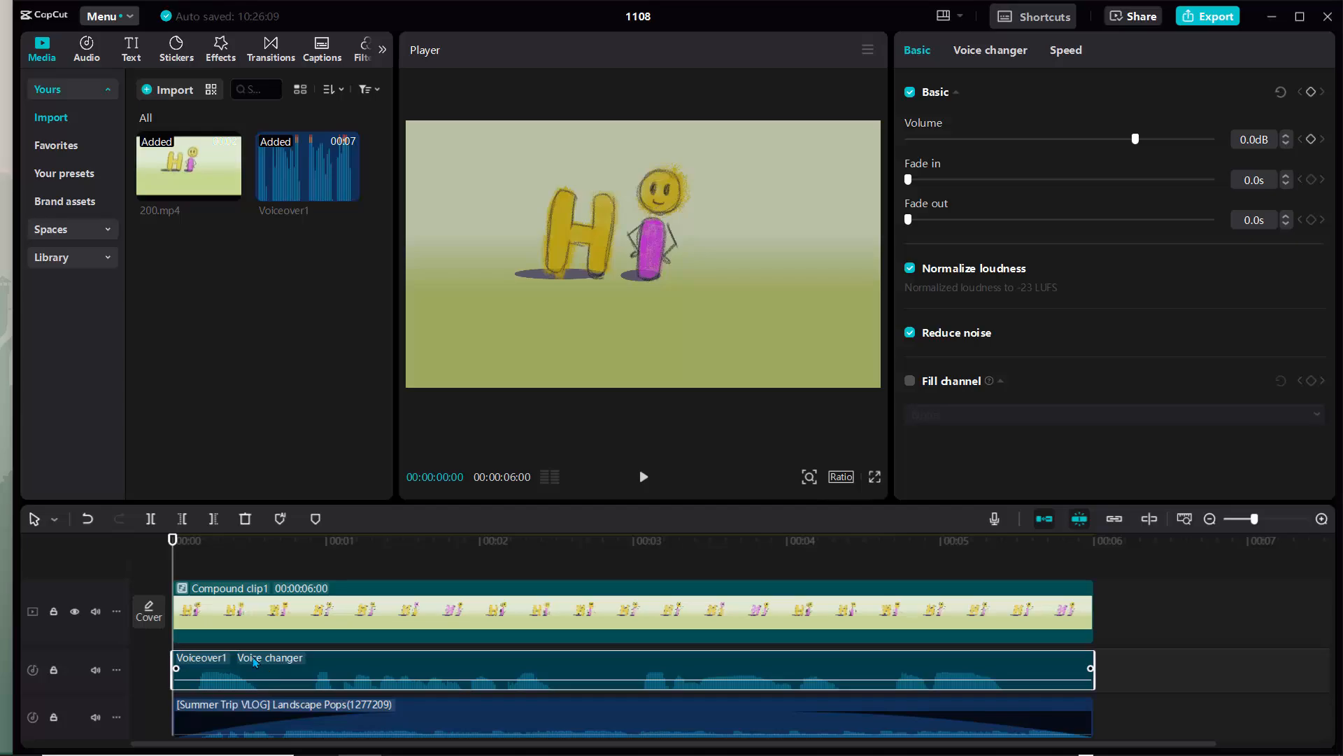
left_click(132, 52)
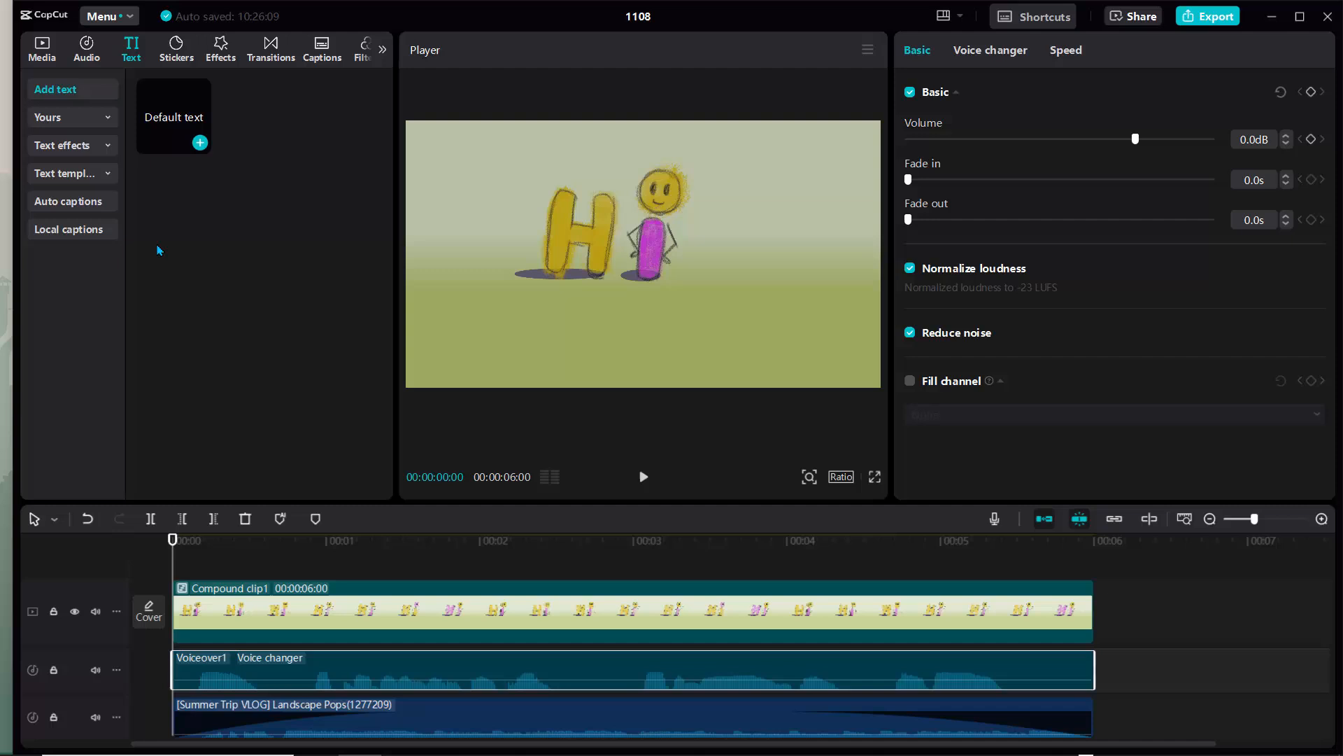
left_click(68, 202)
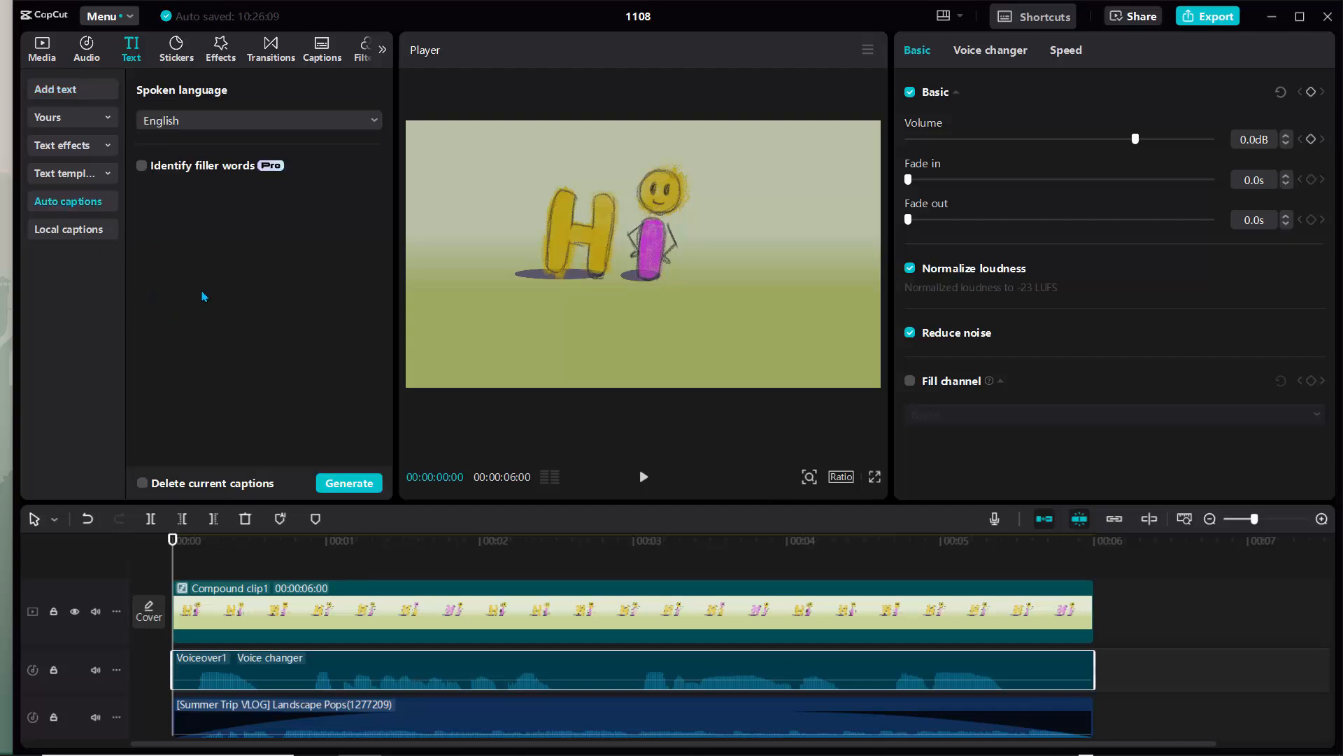
left_click(332, 485)
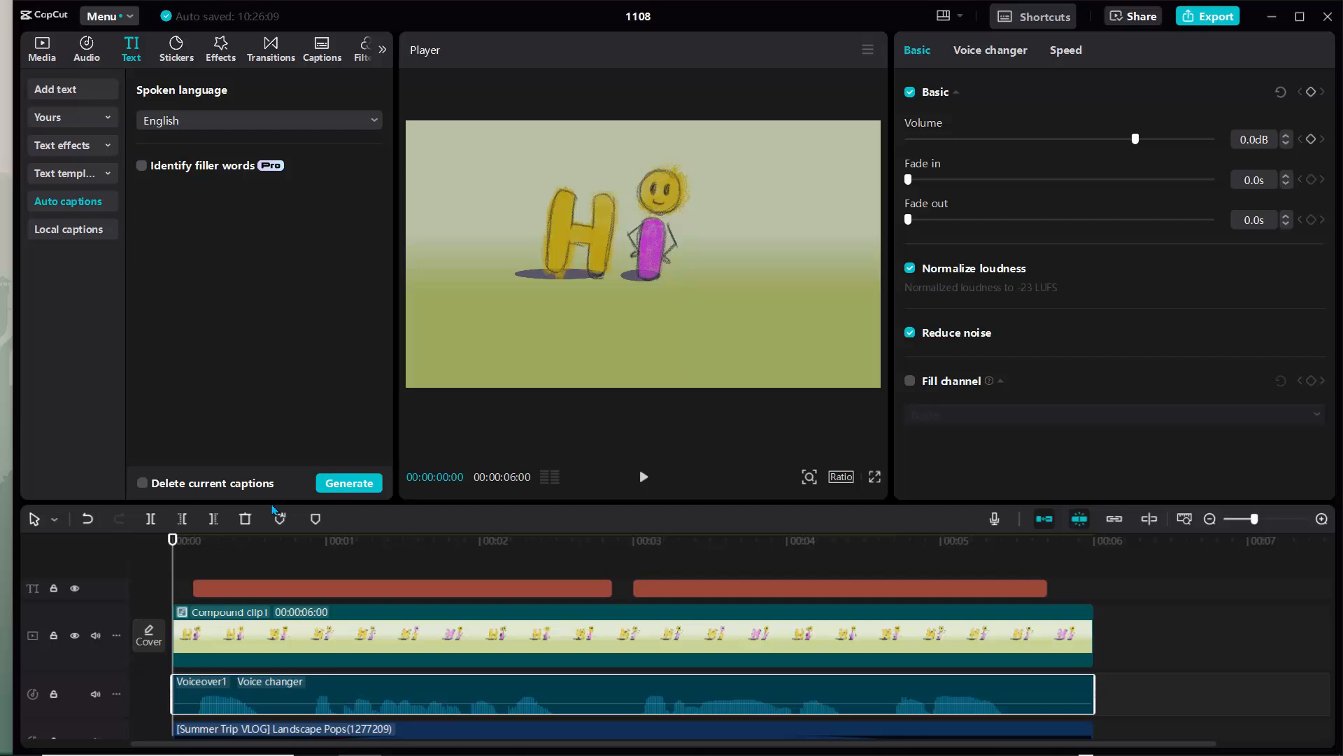
Apply the blocky yellow "THE" template to all captions and preview the first caption, "hi hope you're doing super great"
left_click_drag(172, 542, 433, 588)
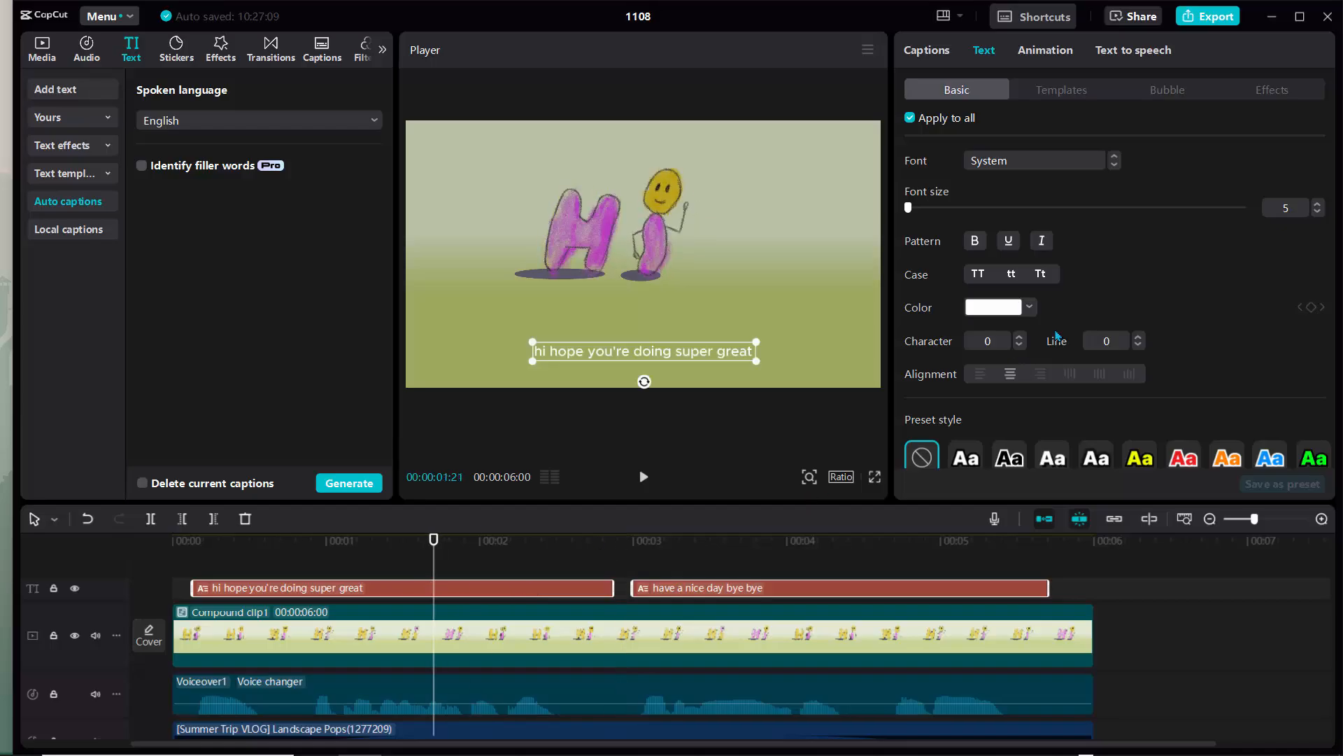
left_click(1063, 93)
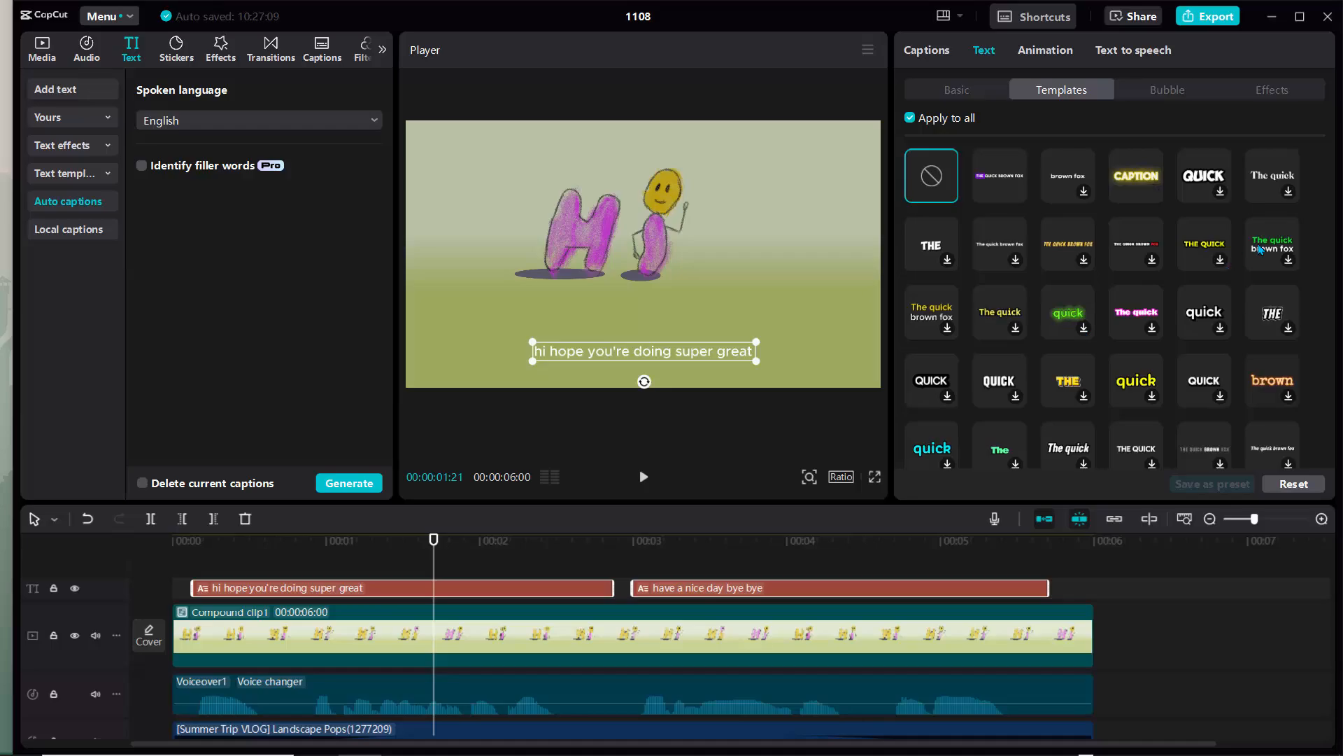
scroll(1153, 234, "down", 5)
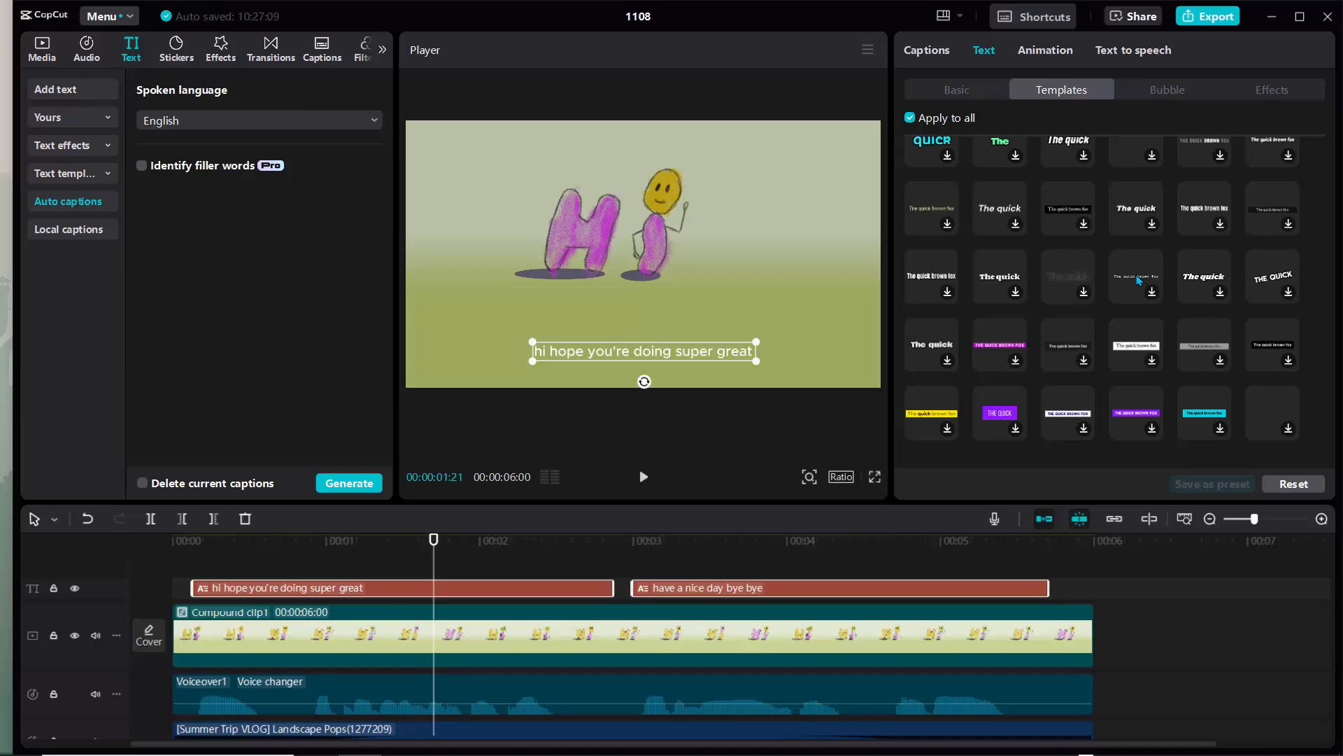
scroll(1139, 280, "up", 2)
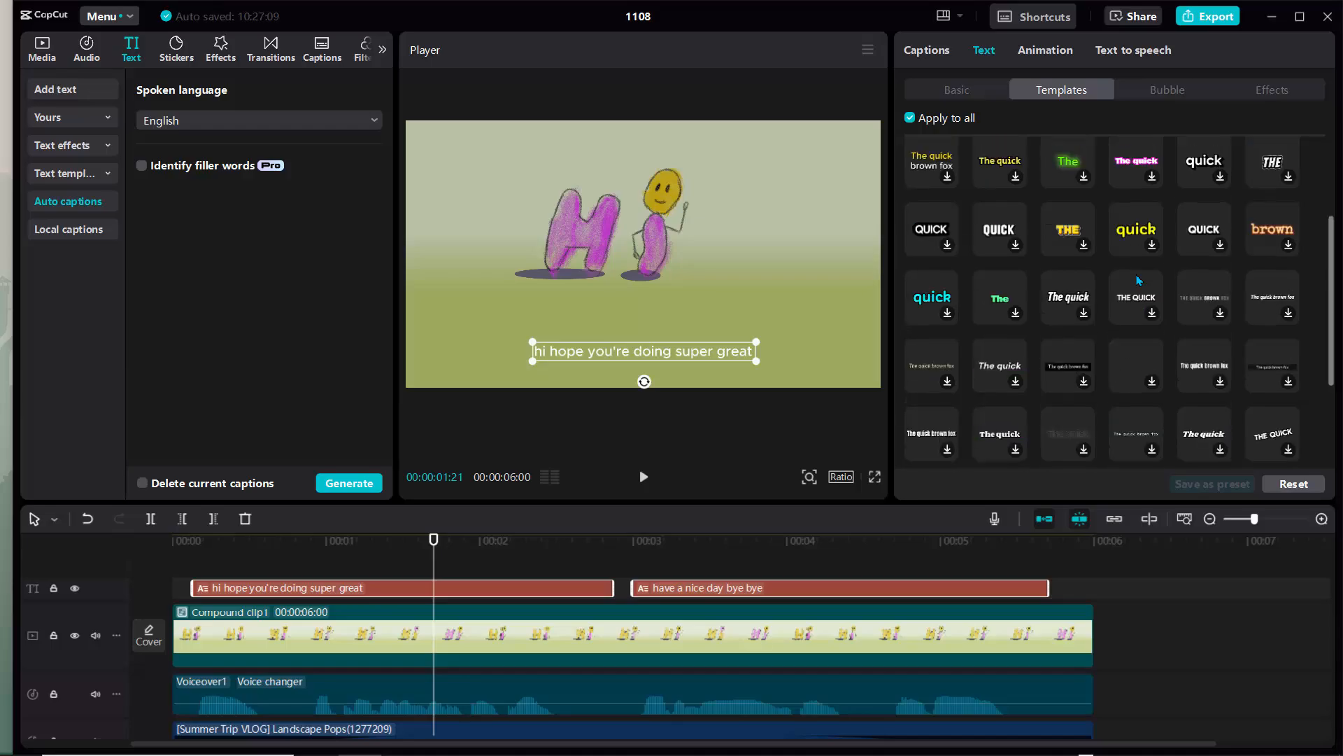
left_click(1063, 231)
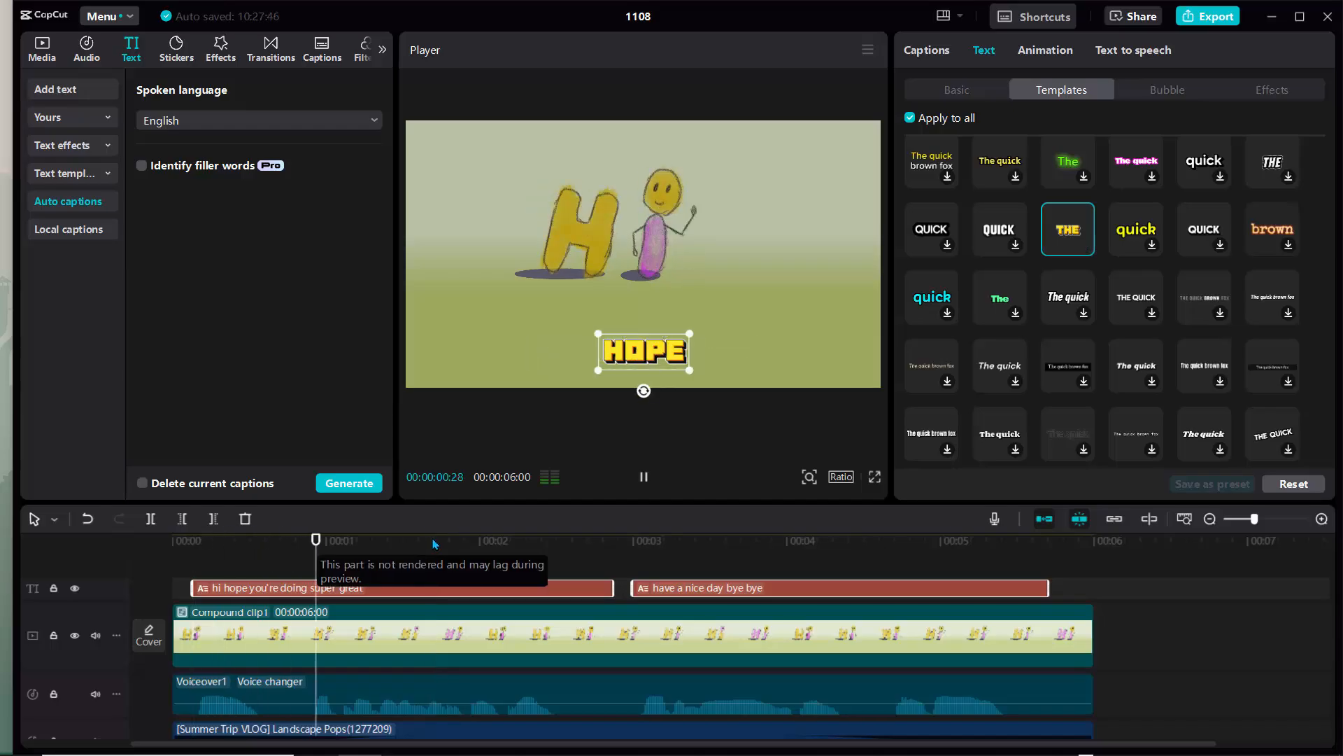
left_click(481, 592)
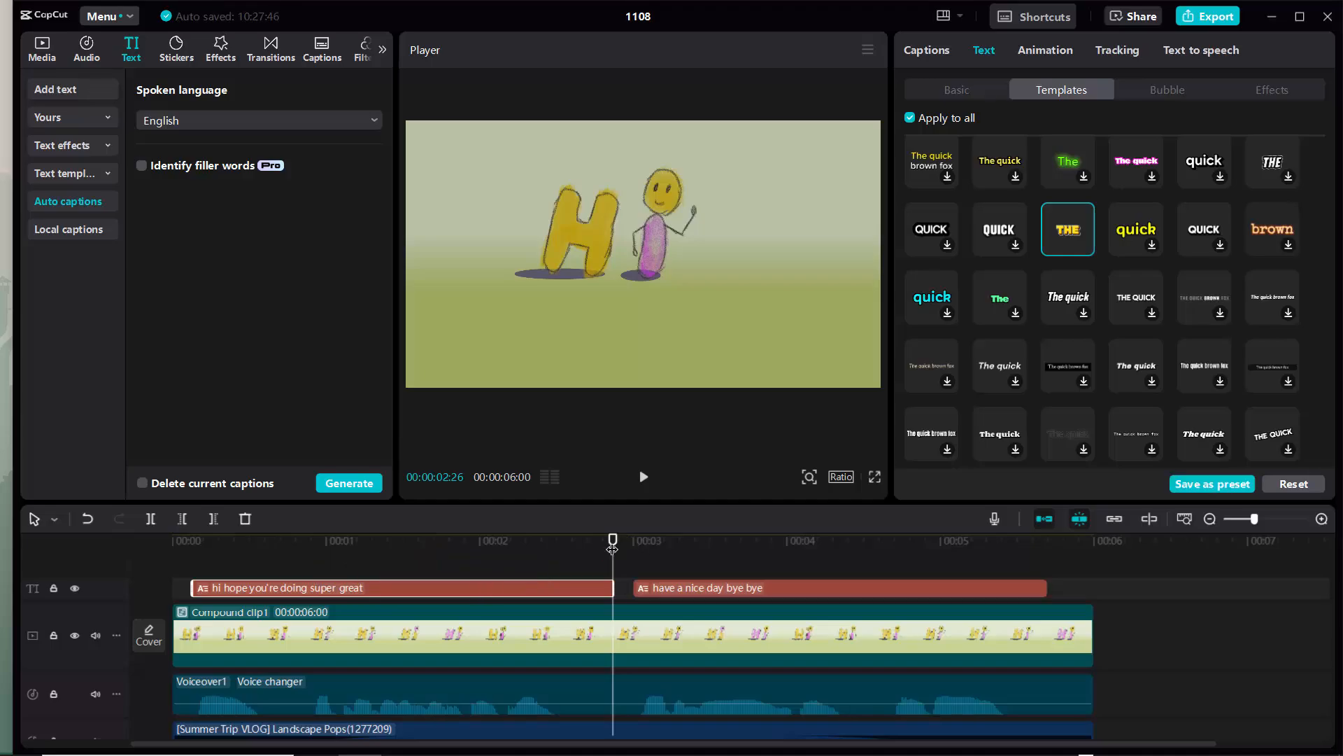
Try adding a new caption line after the first caption, undo it, and return the playhead to the start
left_click_drag(613, 541, 364, 570)
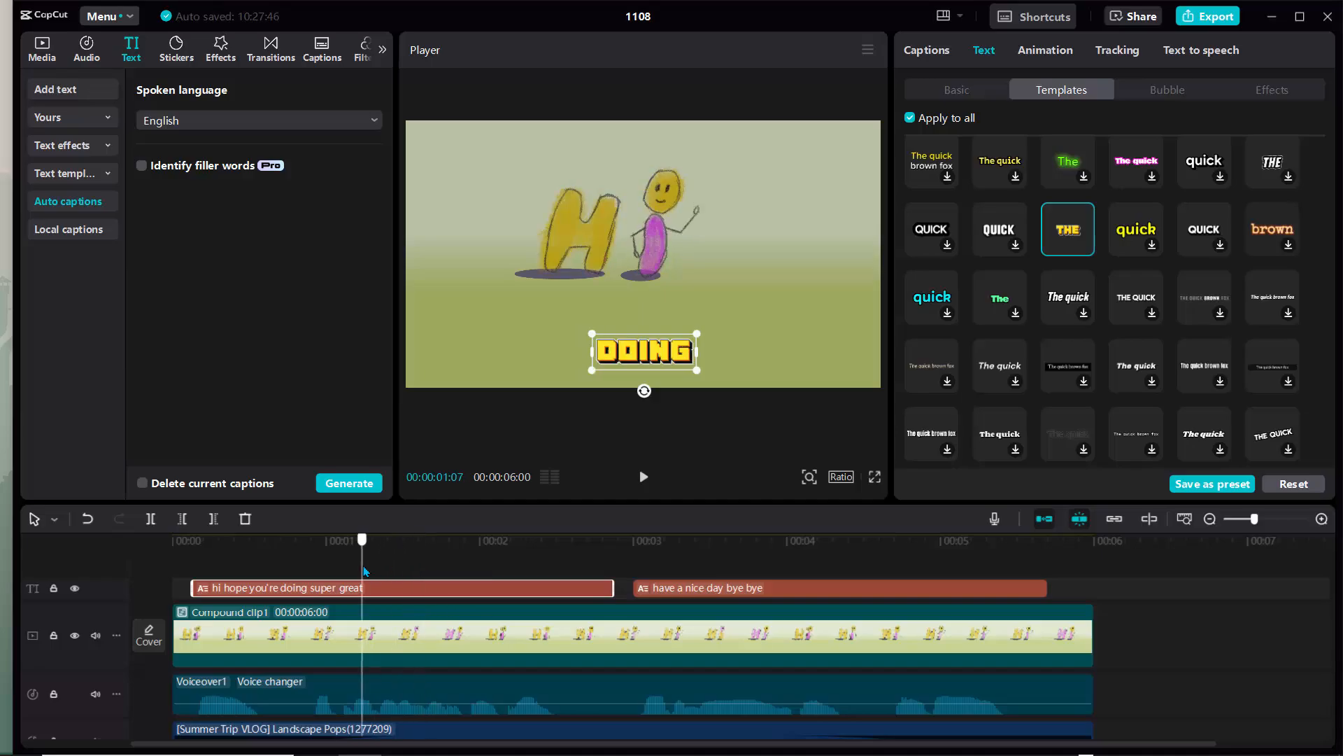
left_click(928, 53)
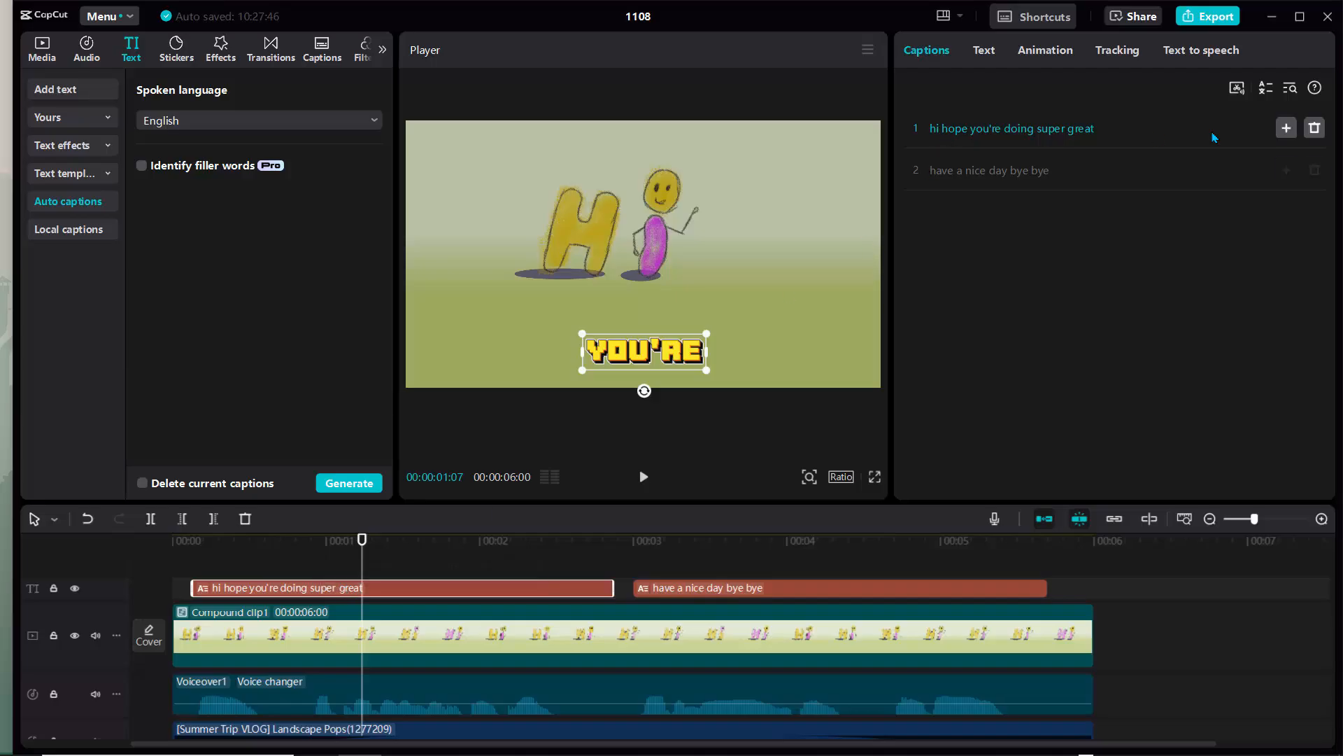
left_click(1286, 128)
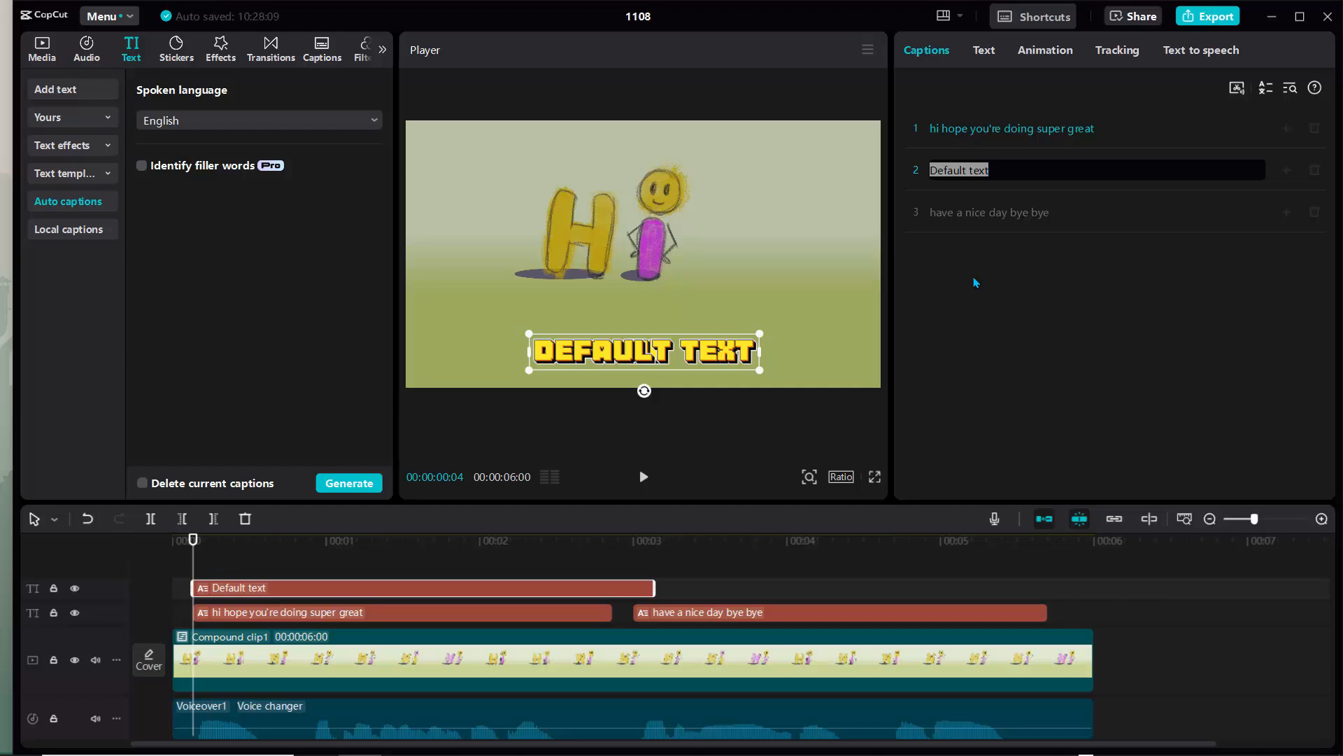
key("ctrl+z")
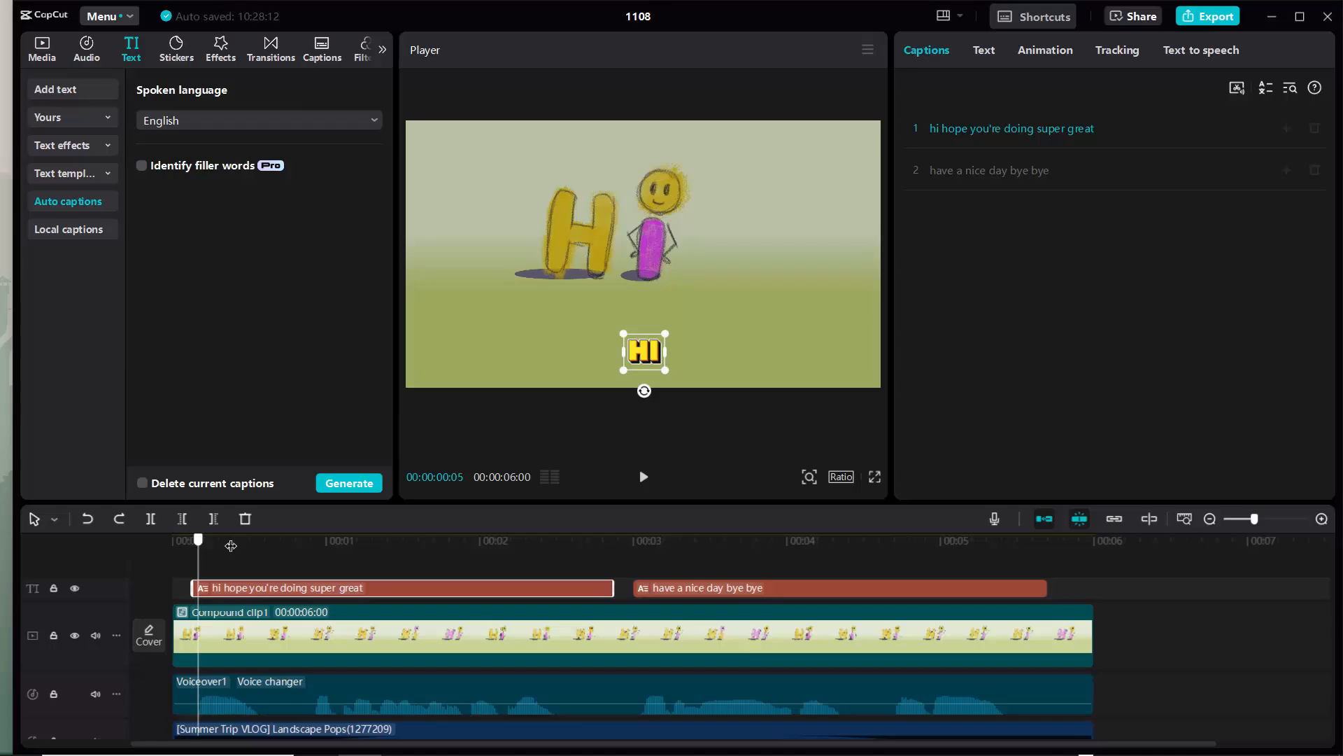
left_click_drag(194, 553, 151, 523)
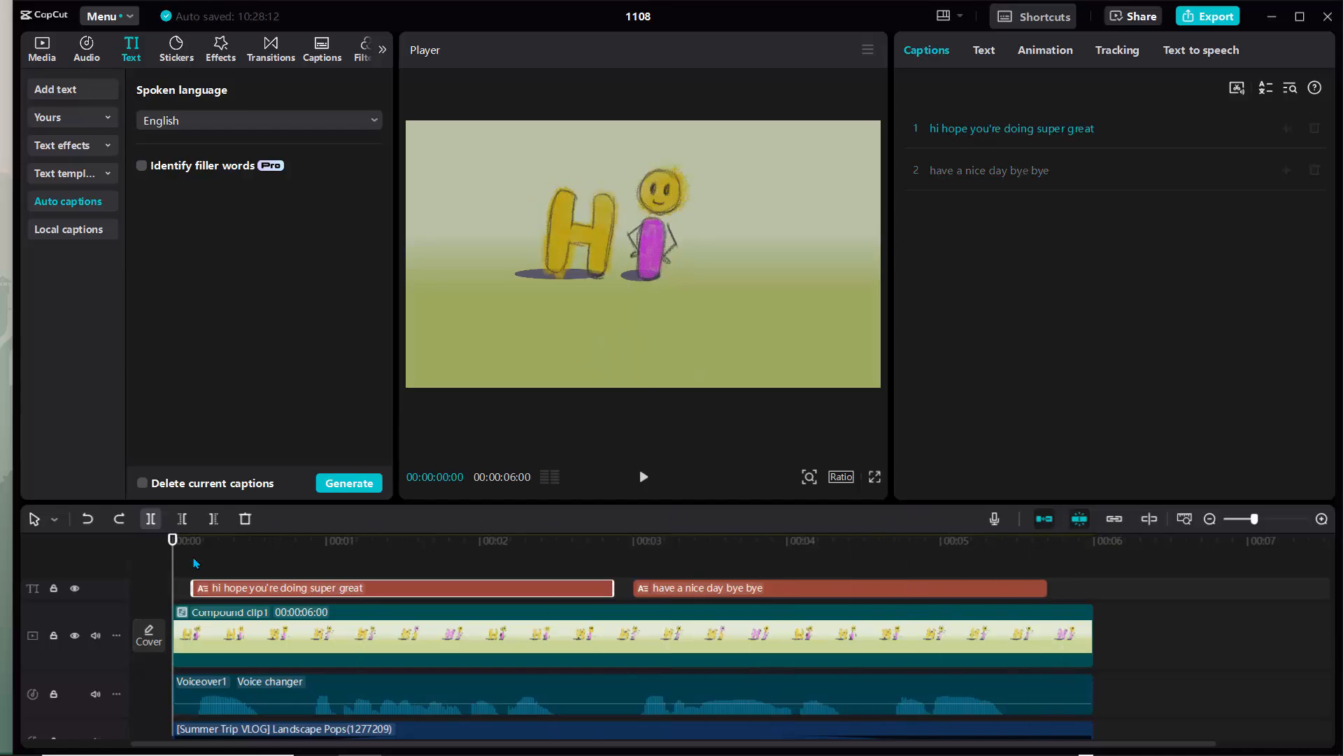
Check the caption's animation options and browse the 3D text templates
left_click(1034, 51)
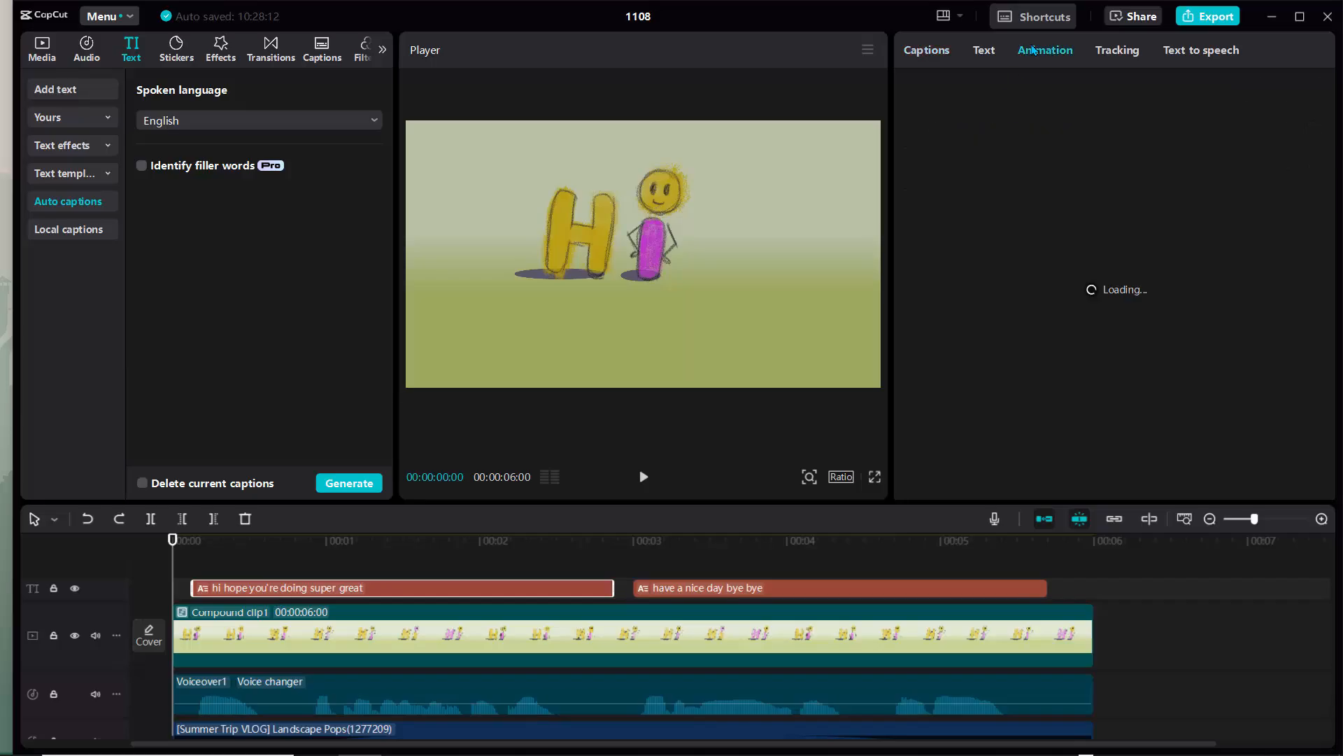
left_click(936, 53)
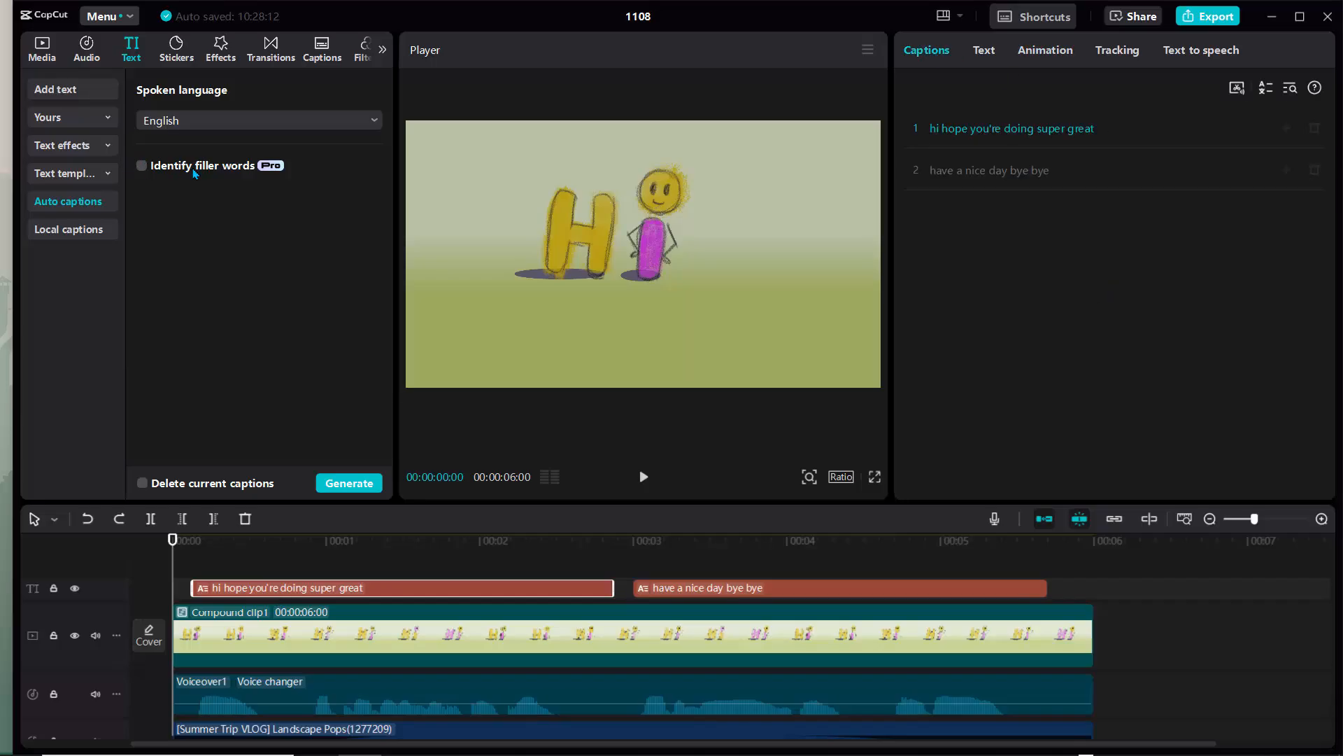
left_click(66, 177)
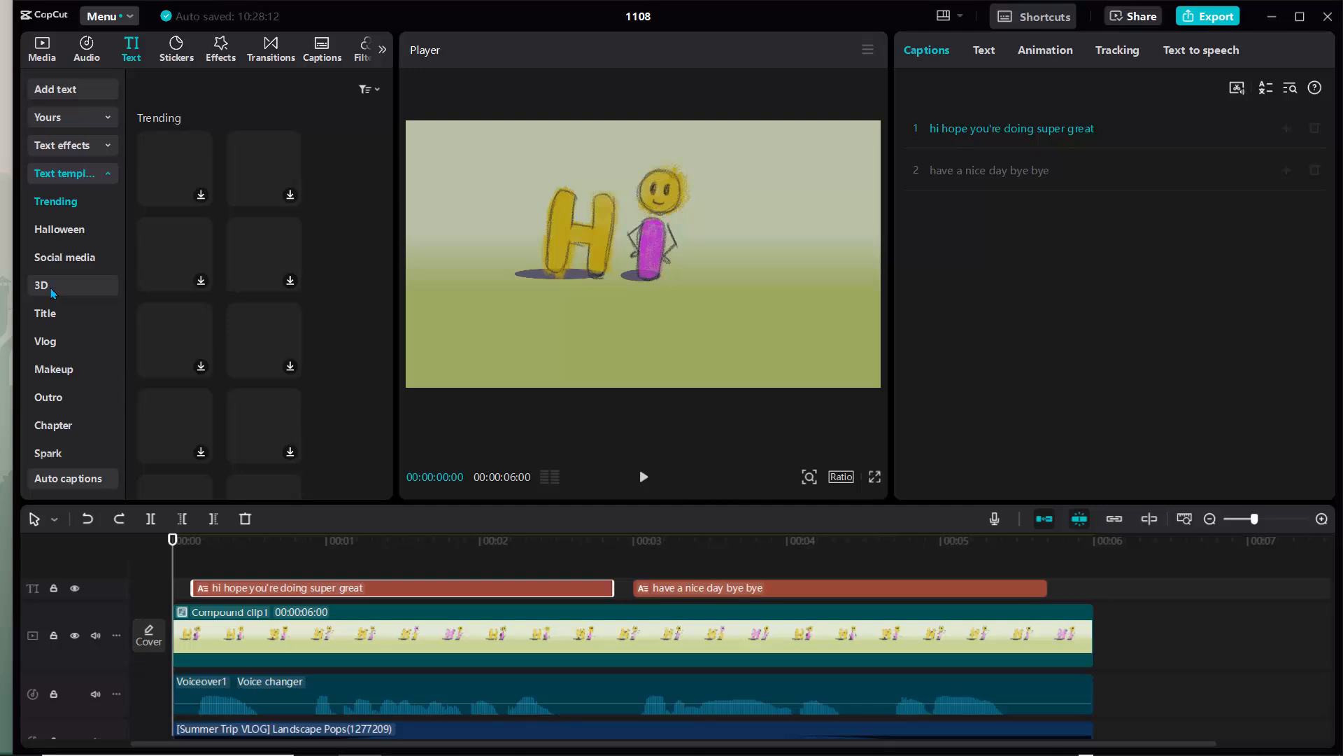
left_click(52, 292)
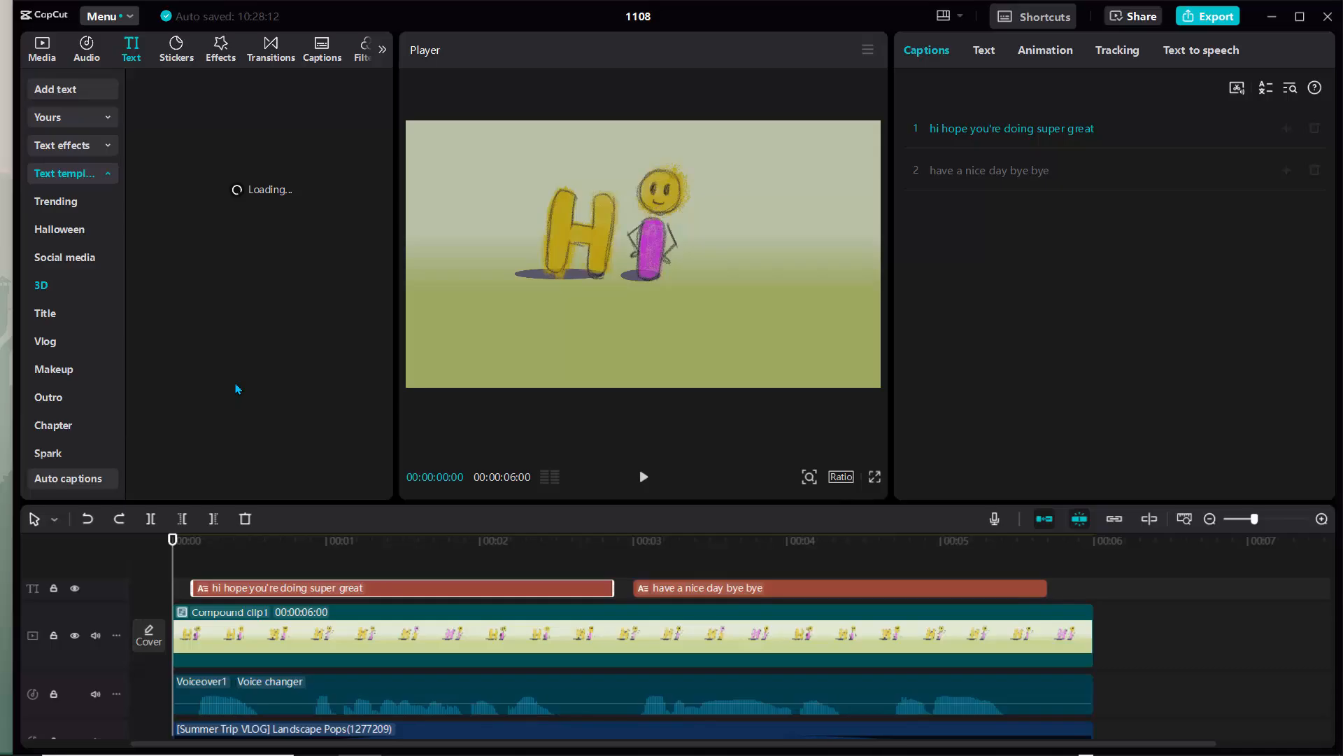
left_click(549, 620)
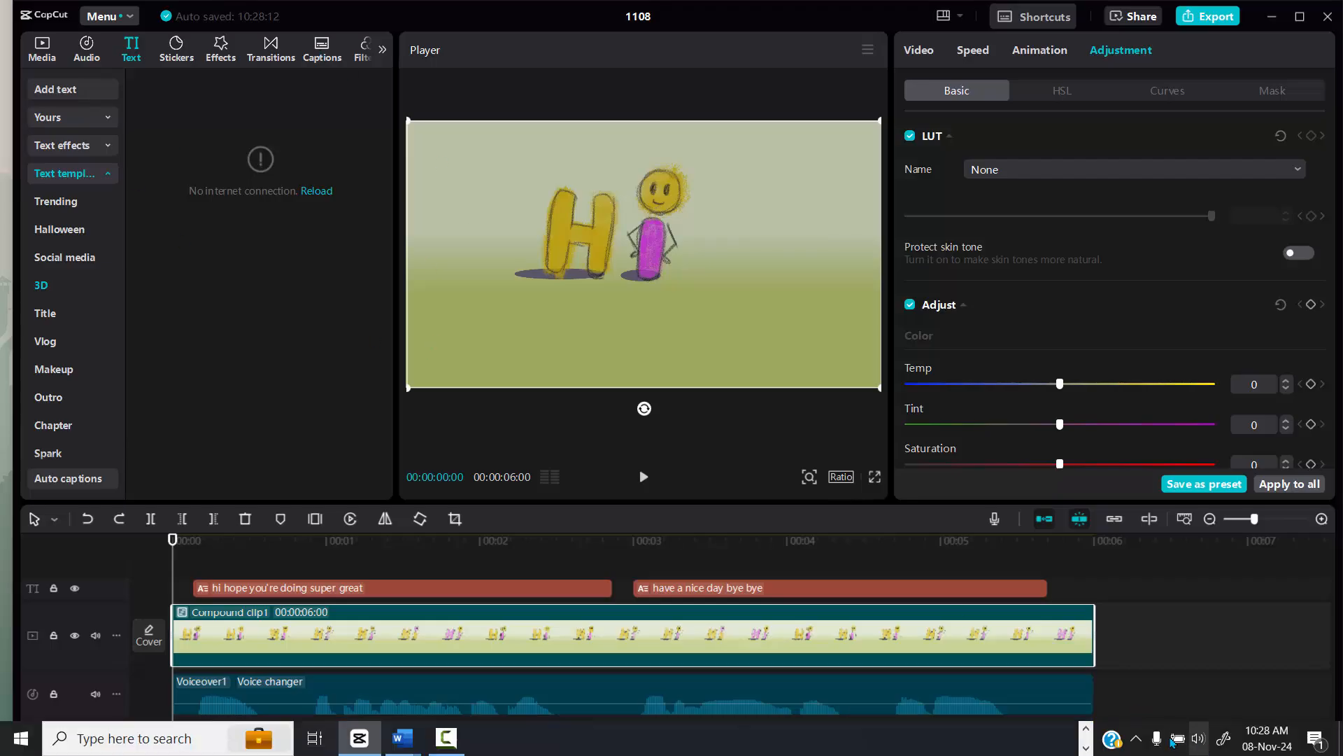
Switch Wi-Fi off and on again and try to reconnect to the wireless network
left_click(1141, 740)
left_click(1119, 636)
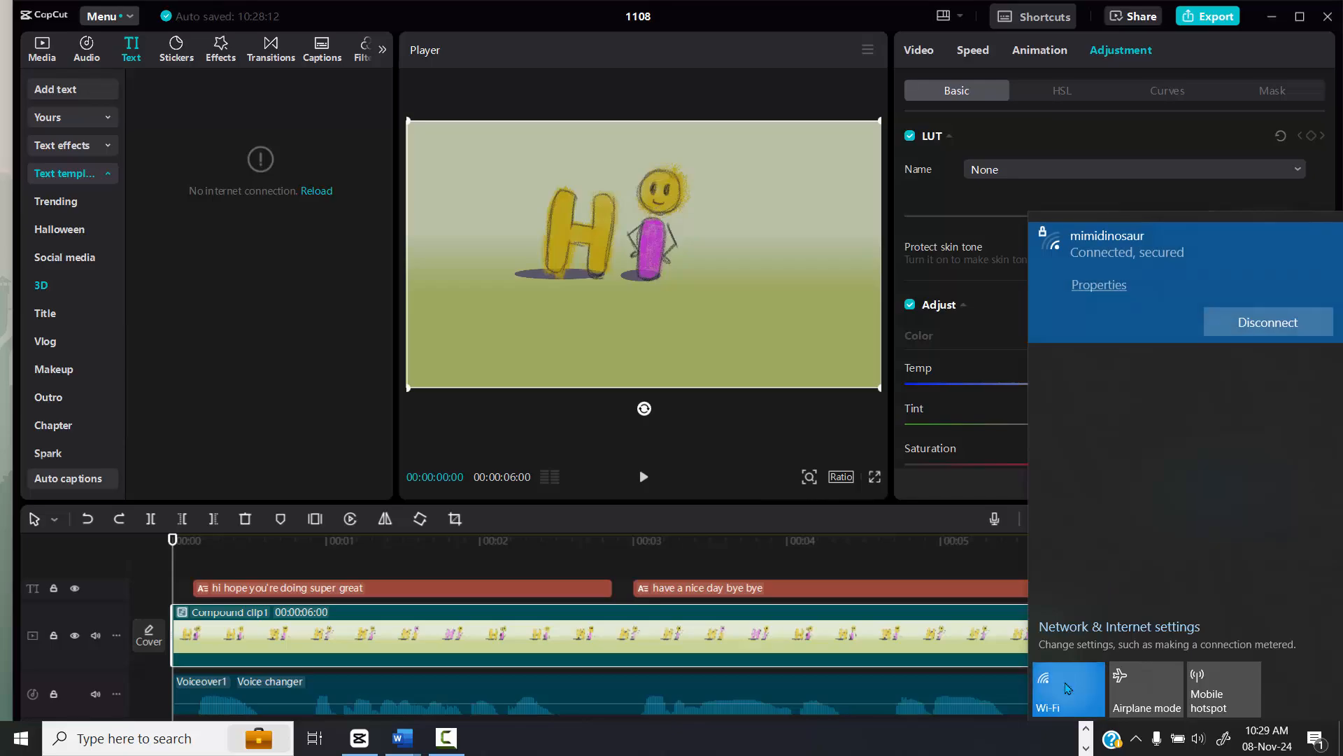
left_click(1069, 689)
left_click(1068, 689)
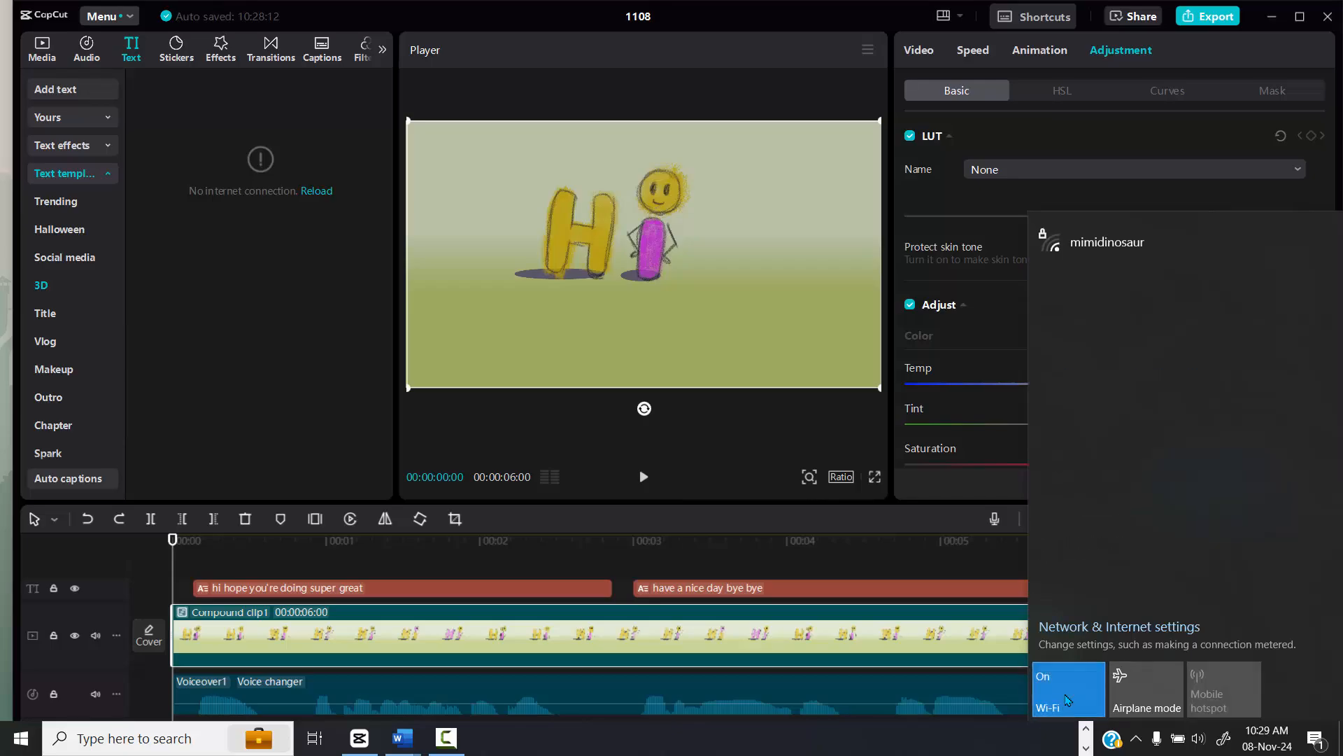
left_click(1088, 259)
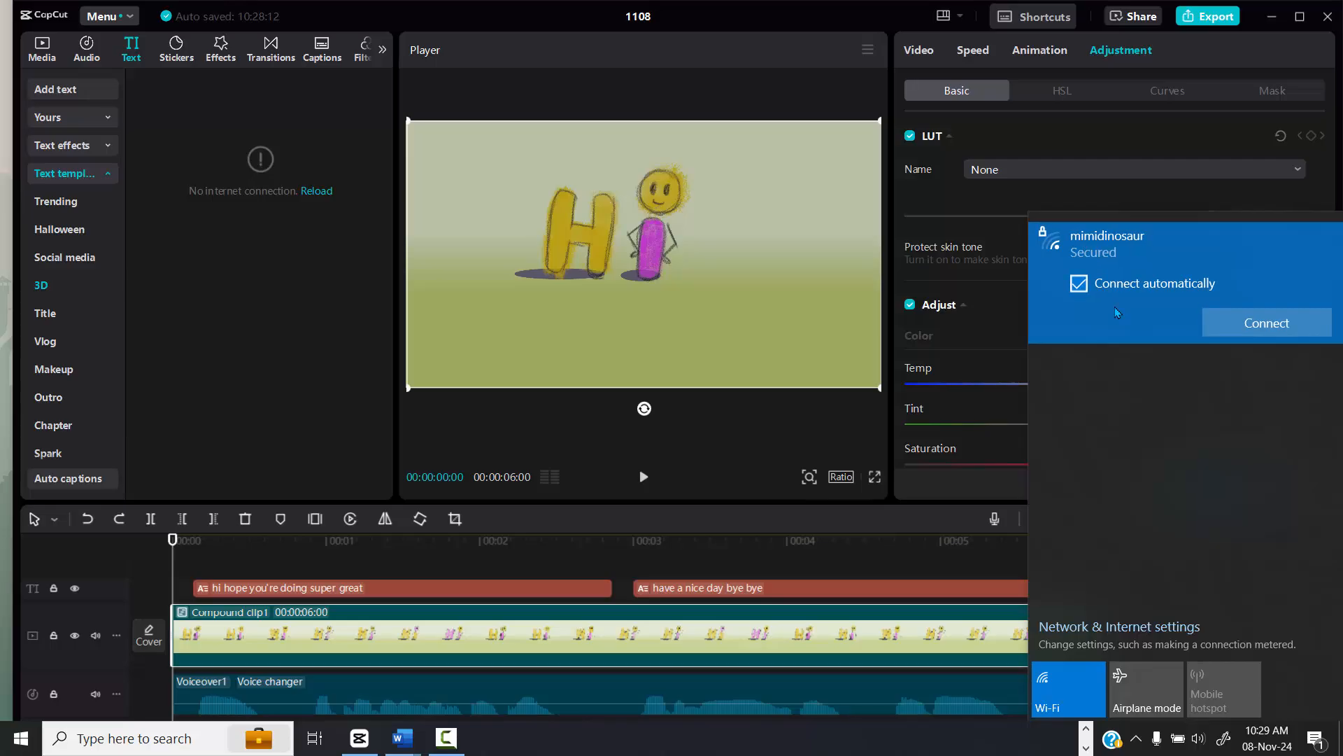
left_click(1281, 332)
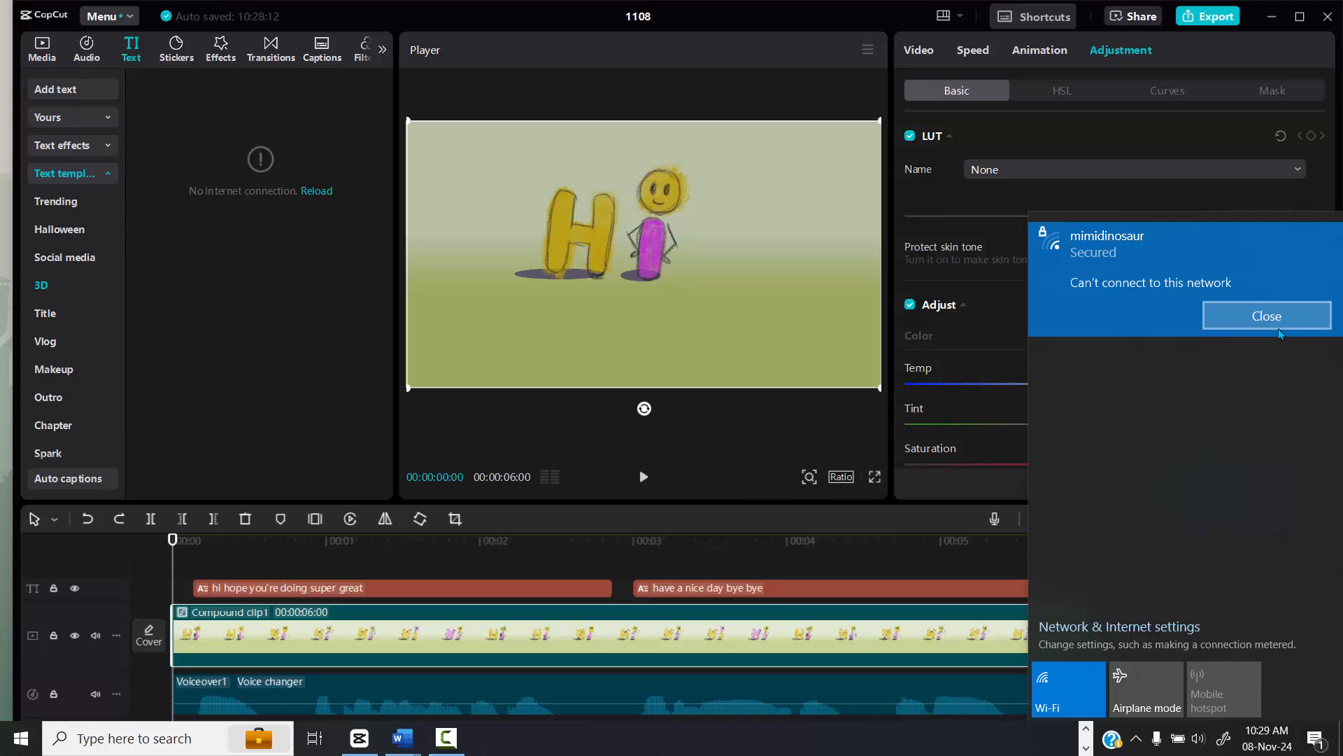
left_click(369, 316)
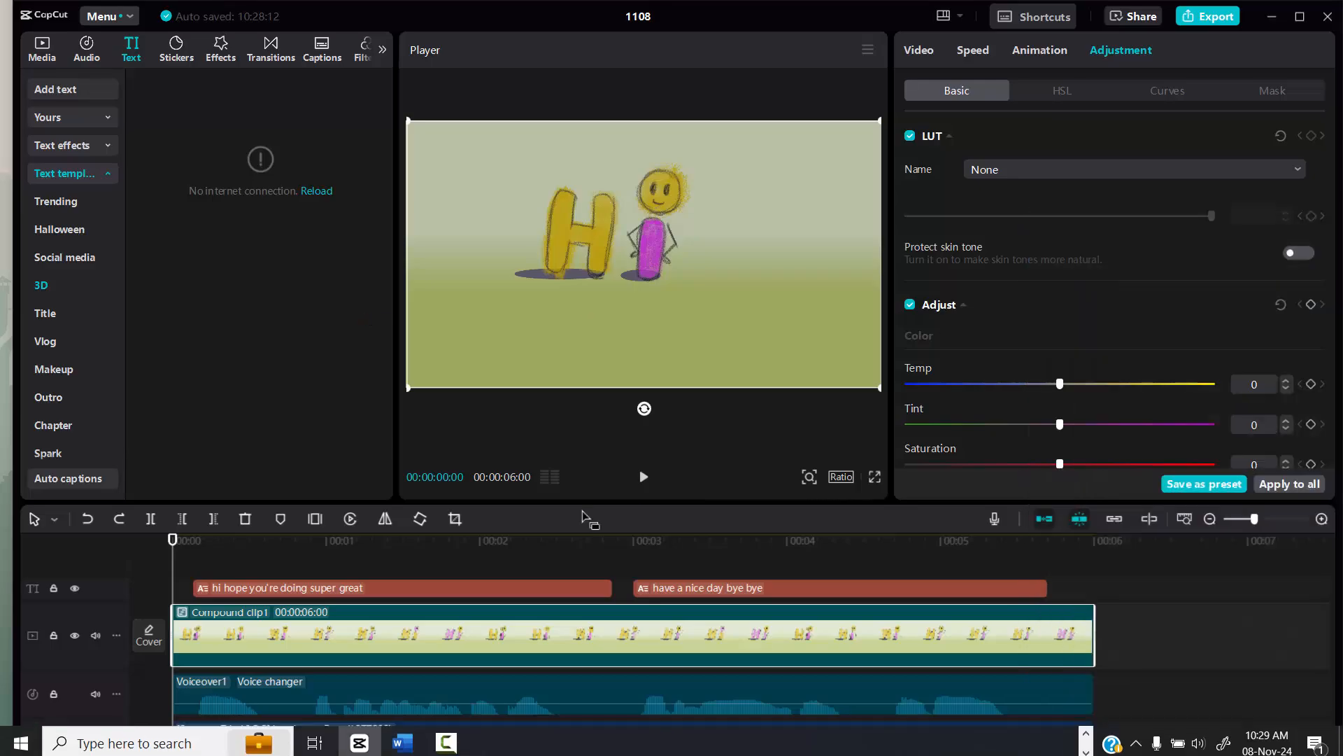
Play the captioned timeline from the start and retry loading the 3D text templates
left_click(643, 477)
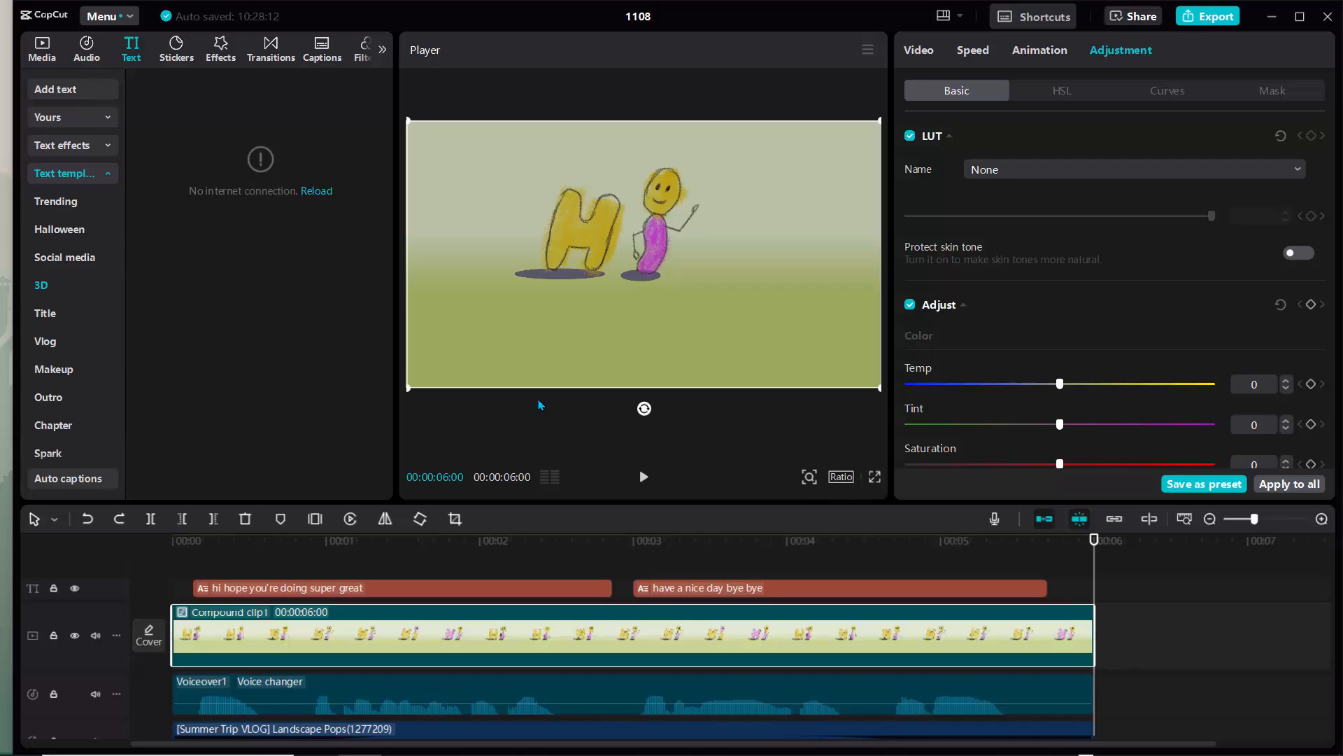
left_click(319, 192)
left_click(321, 196)
Mark the whole timeline as the selected range, with the in point at 00:00:00:00 and the out point at 00:00:06:00
left_click_drag(1097, 545, 218, 545)
left_click_drag(166, 468, 148, 469)
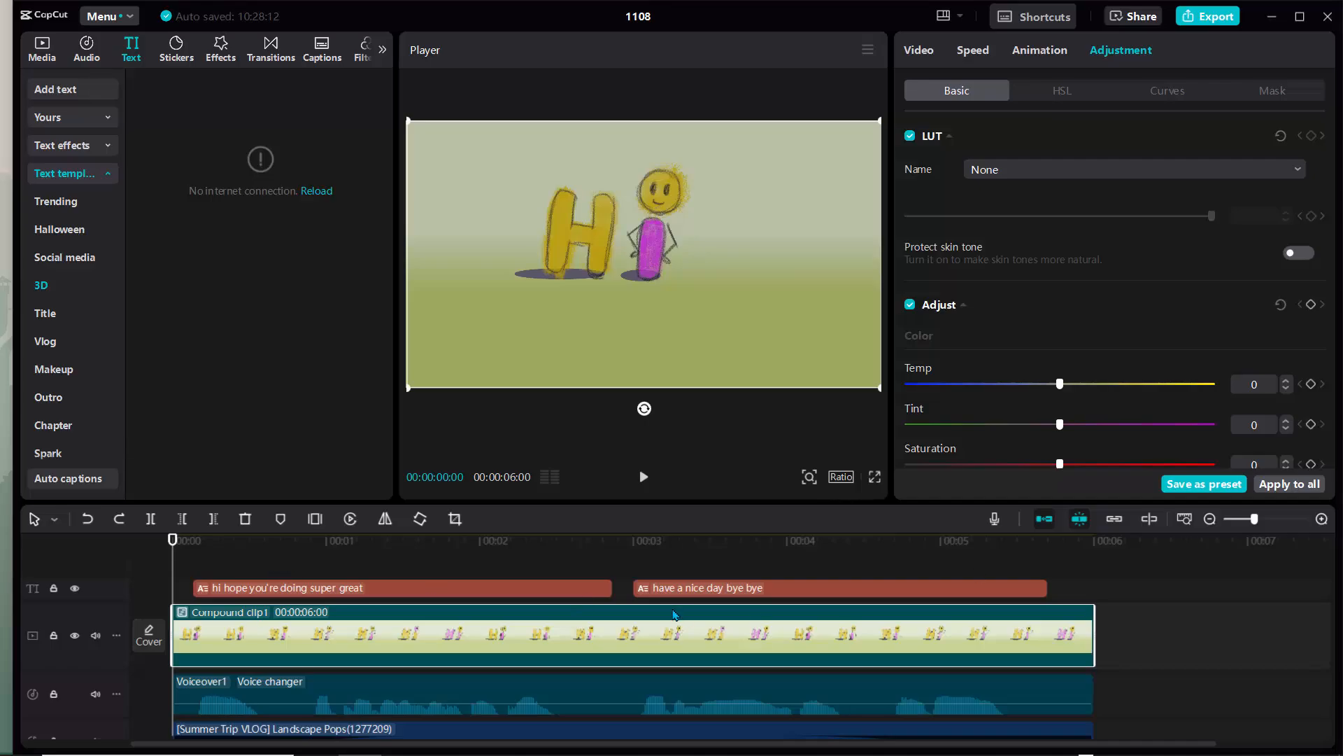
key("i")
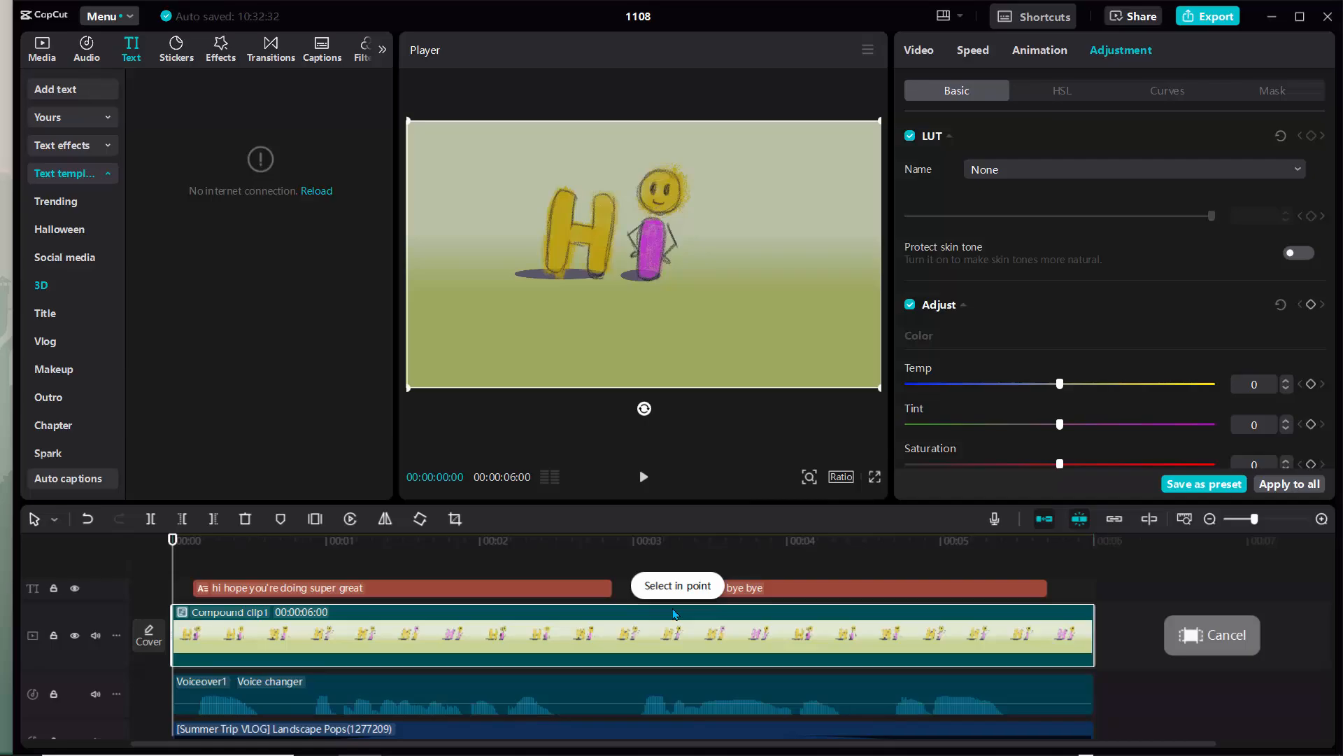
key("Down")
key("Down")
key("Down")
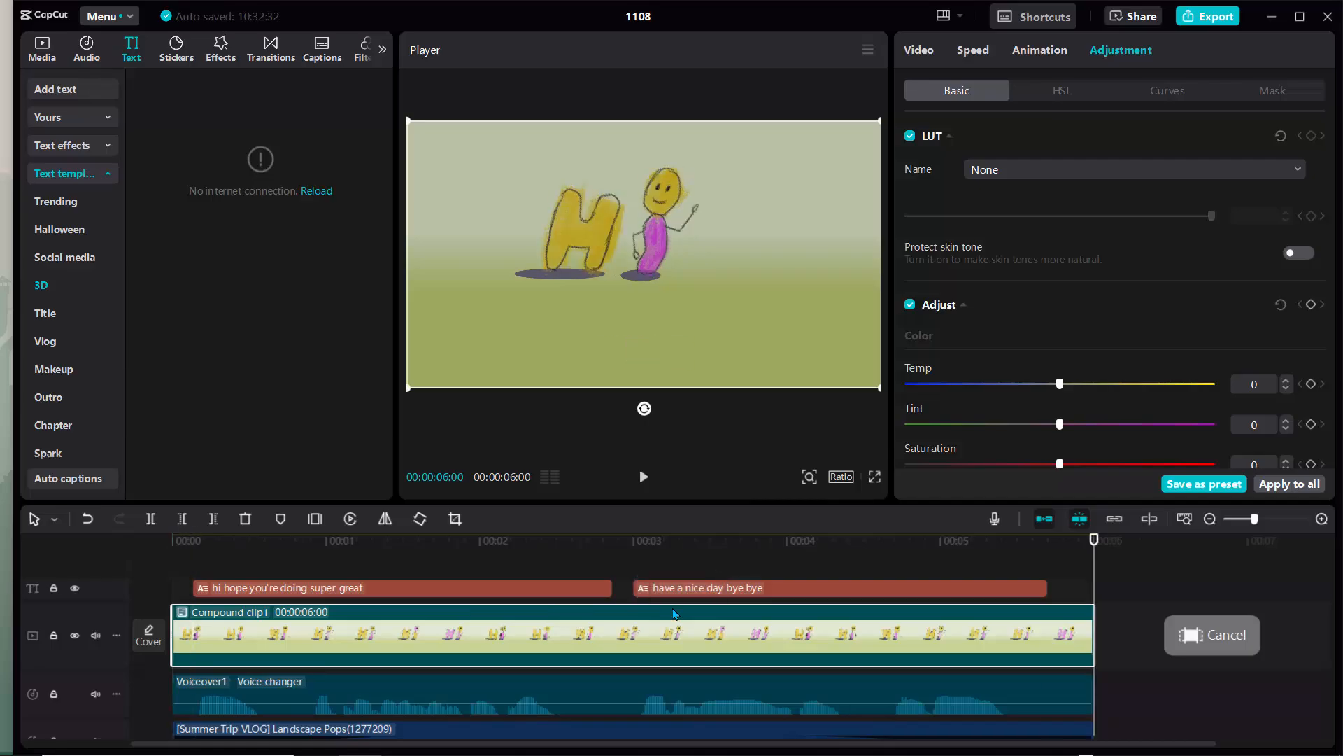
key("o")
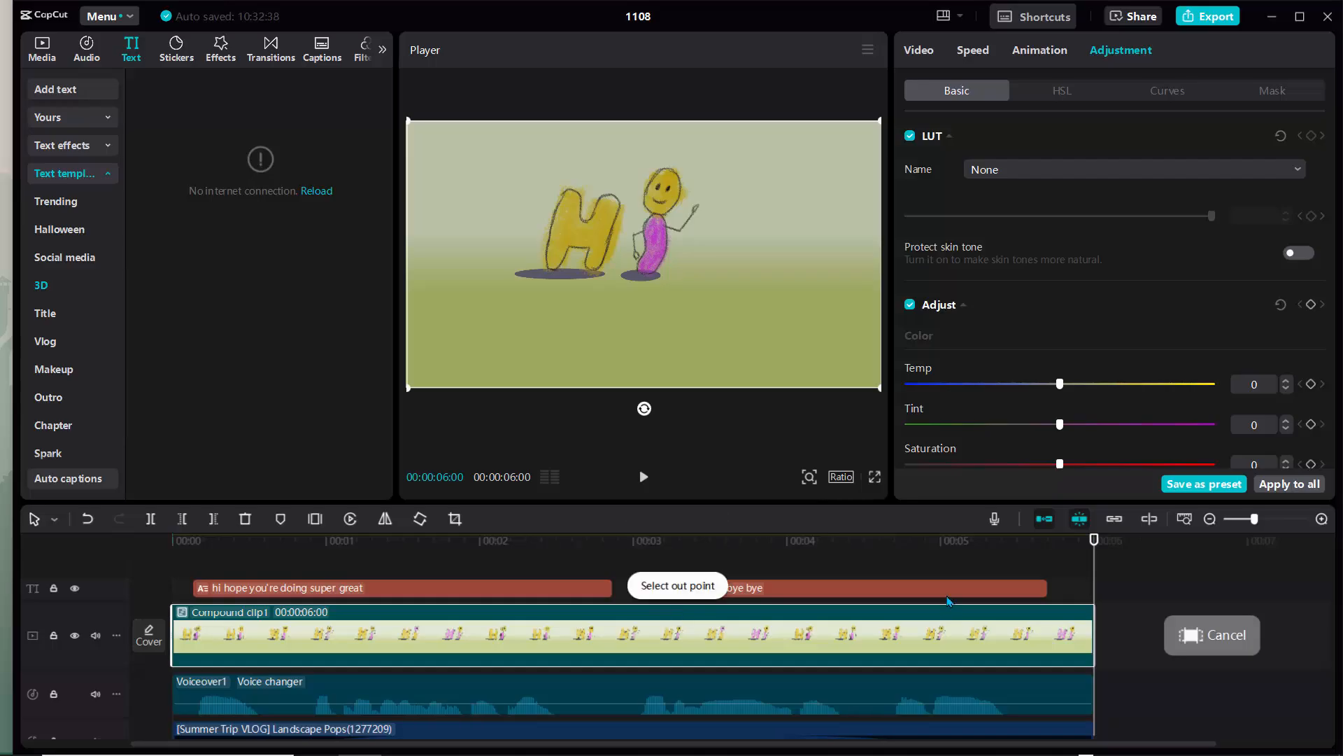
Open the export settings and name the video Hi
left_click(1214, 22)
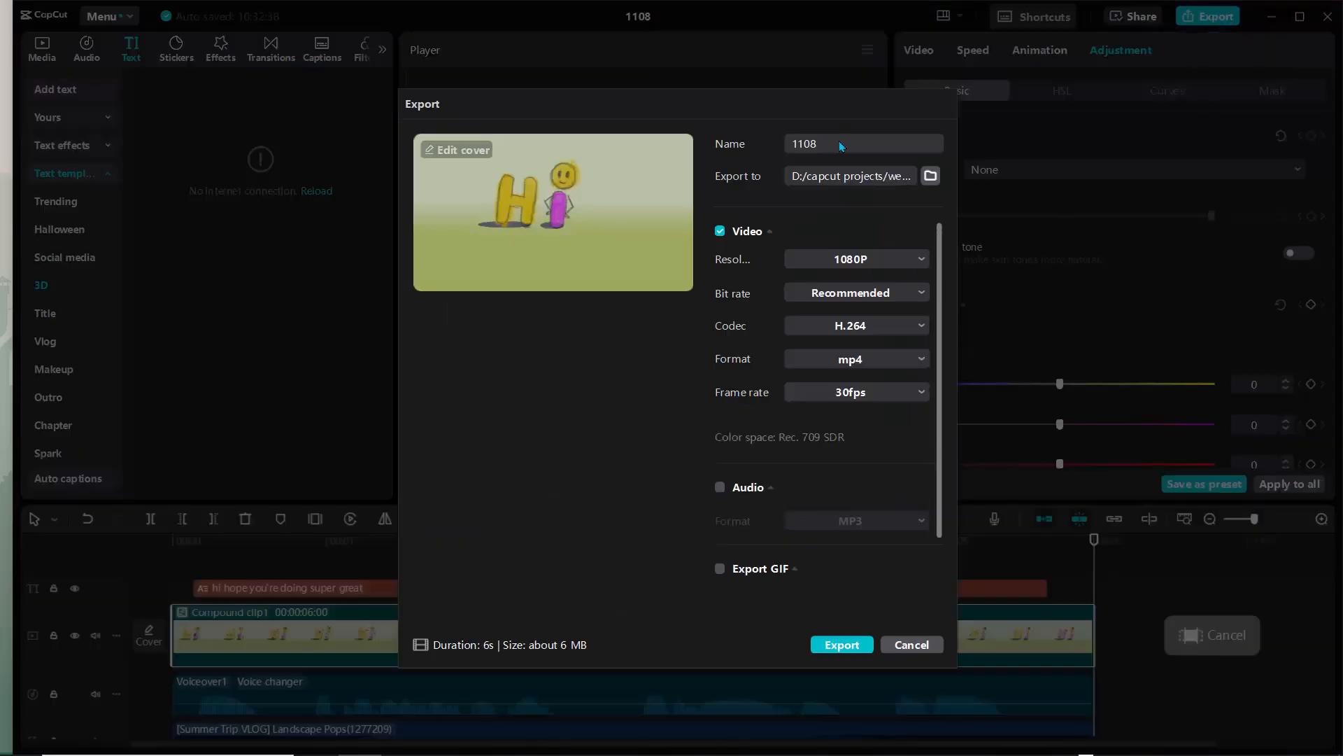
left_click_drag(832, 147, 776, 148)
type("Hi")
Set the export location to the folder D:\OpenToonzStuff\projects\handwriting\outputs
left_click(930, 175)
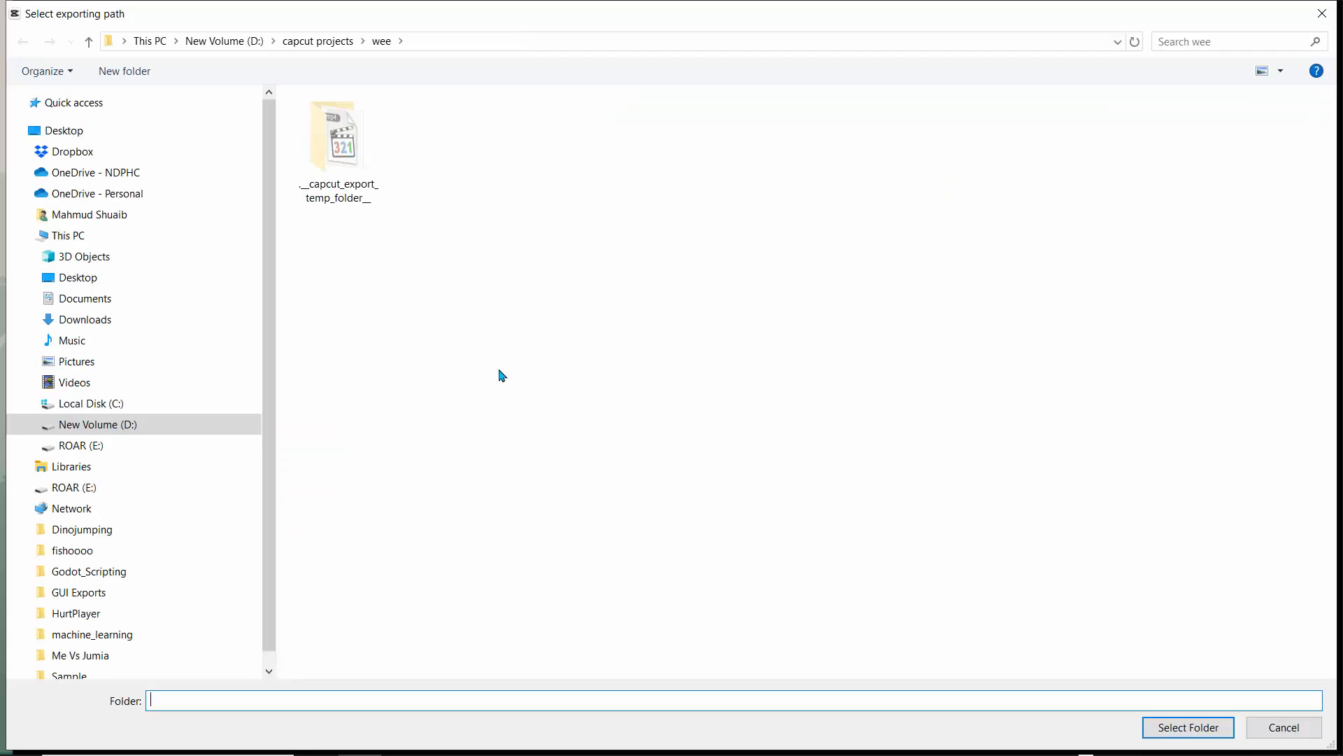
left_click(224, 41)
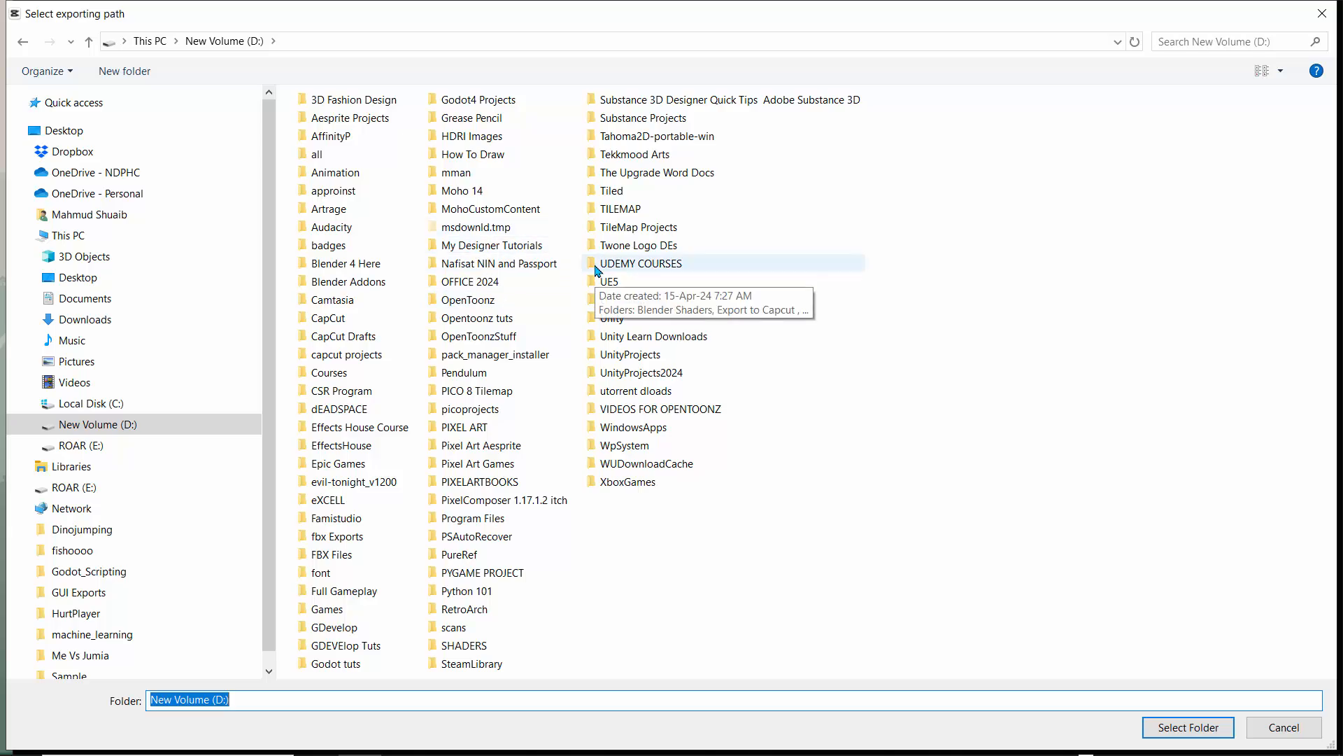
left_click(473, 339)
double_click(473, 338)
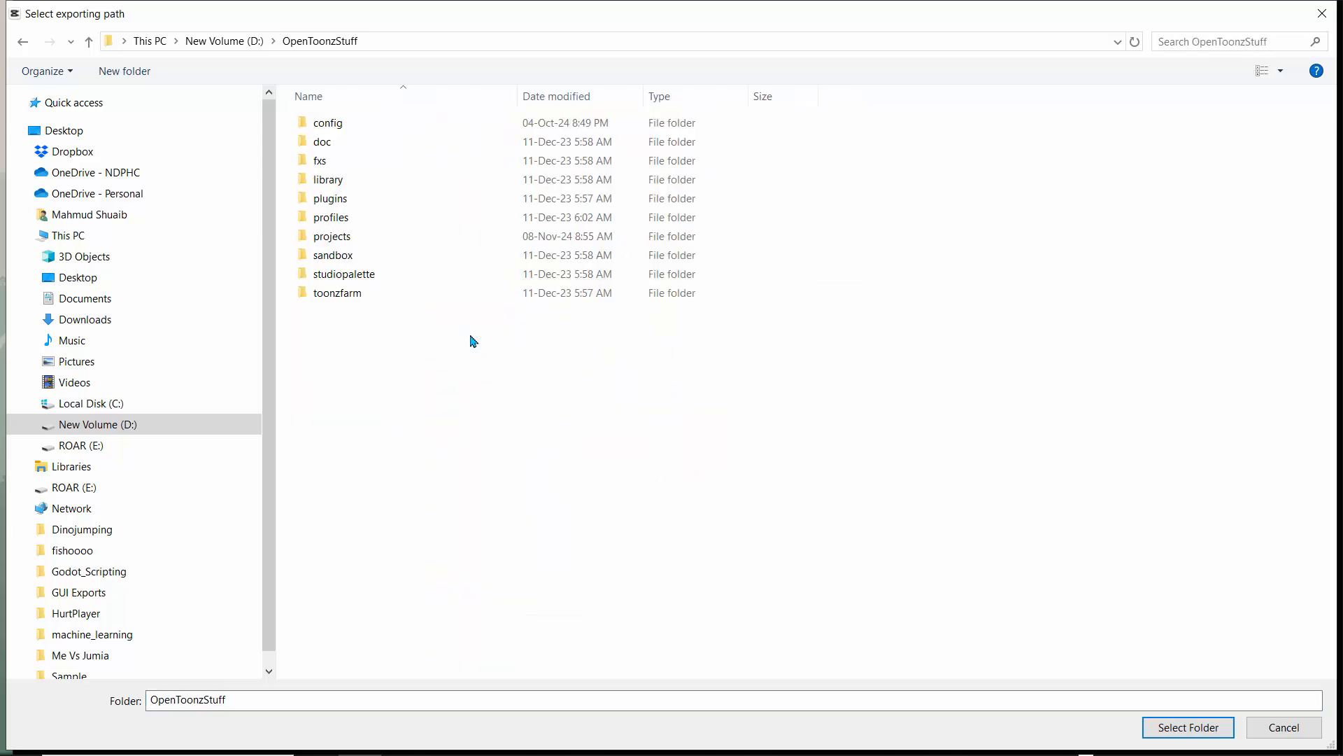
left_click(337, 240)
double_click(337, 240)
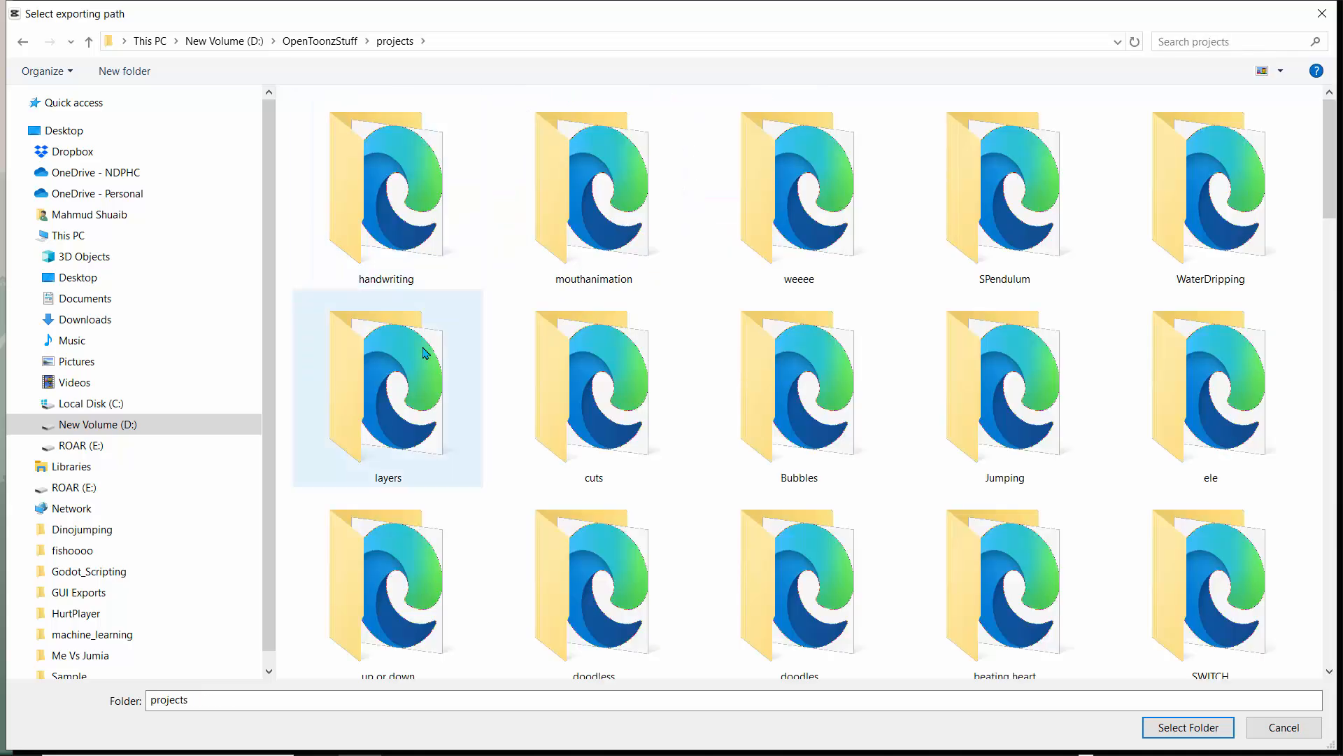
double_click(399, 249)
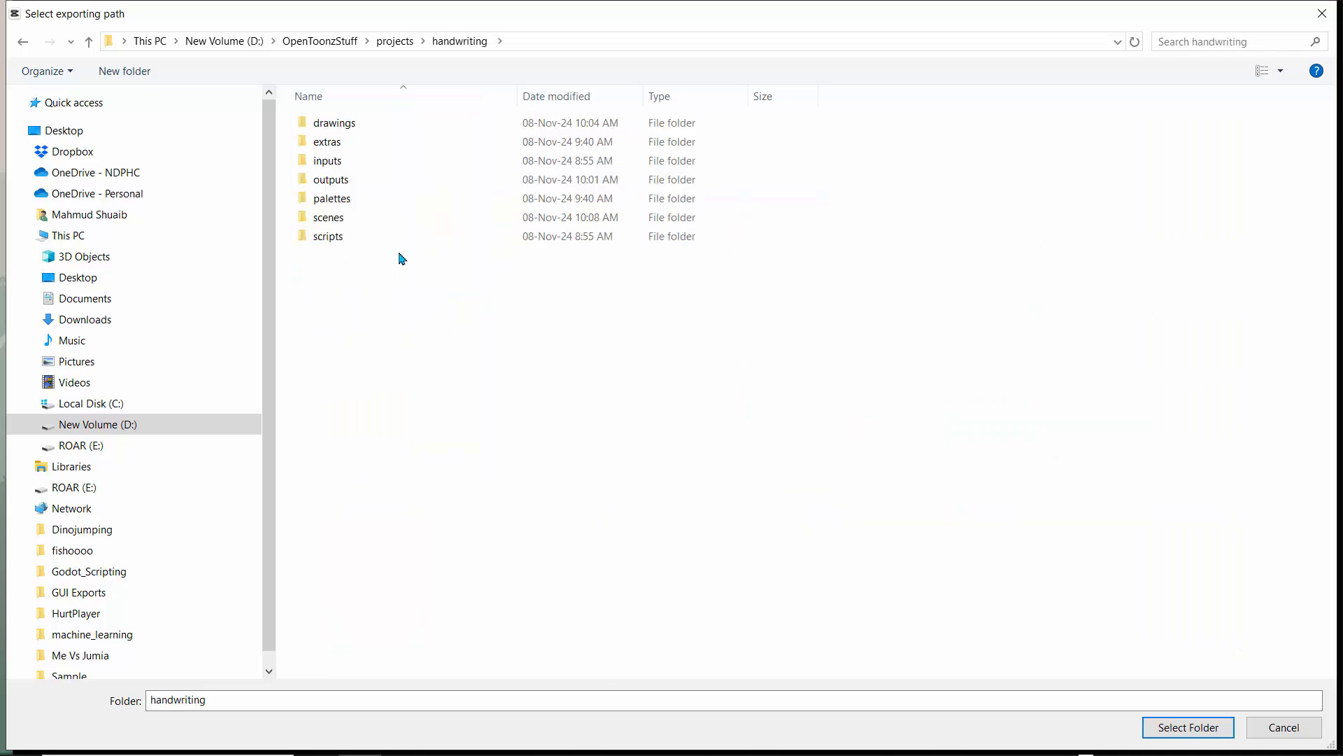
double_click(317, 182)
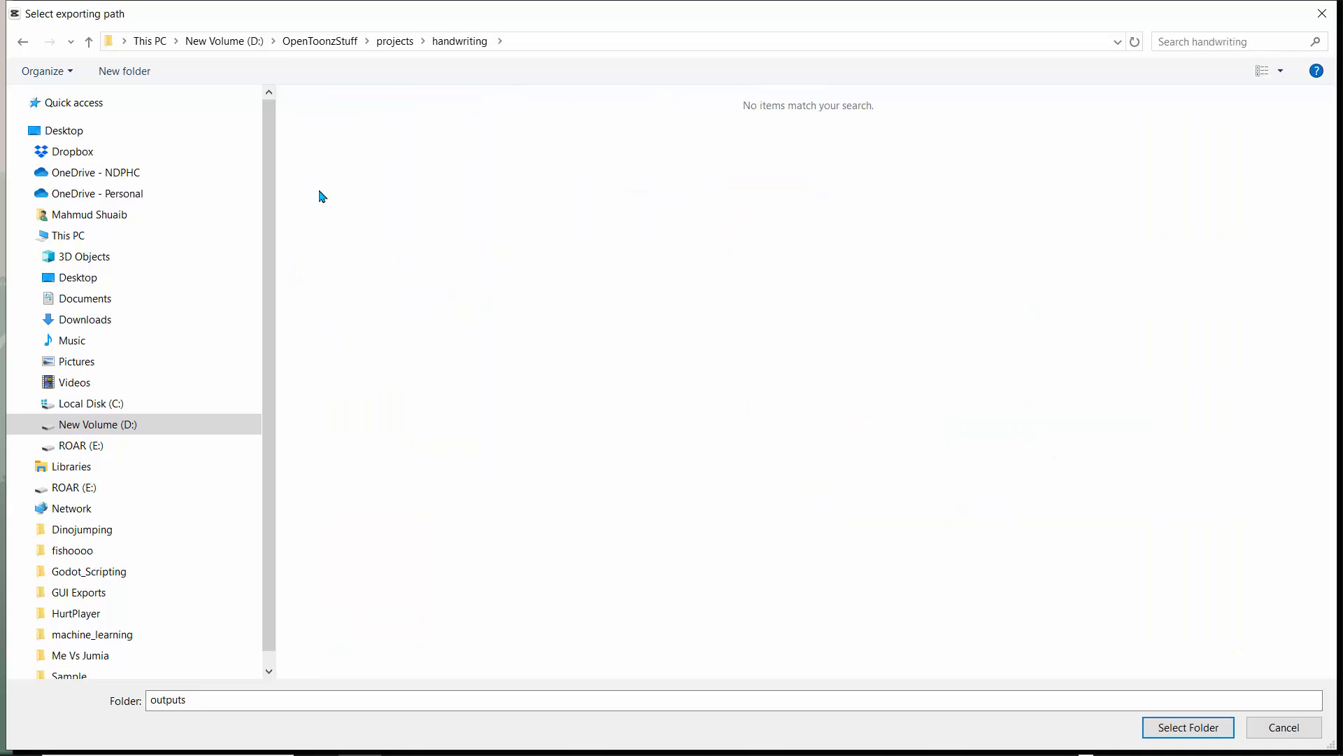
left_click(1189, 728)
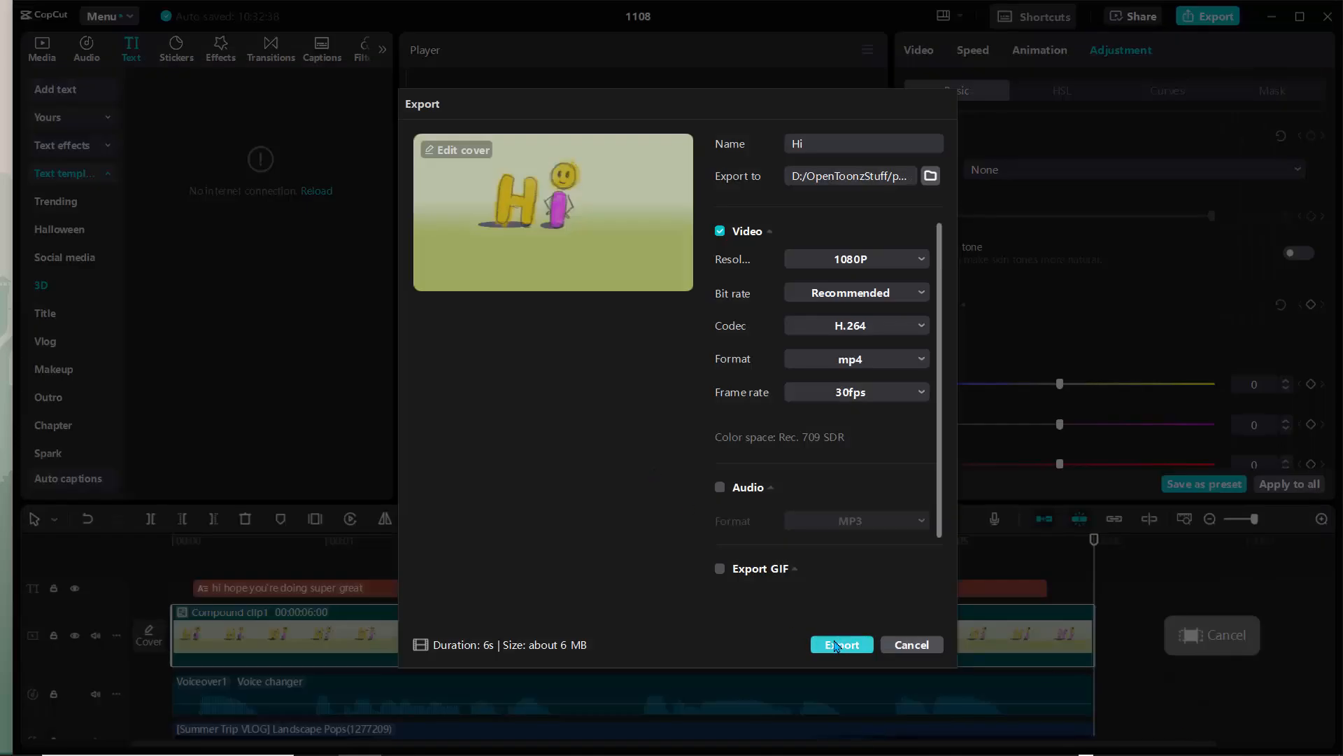
Export the video as a 1080P, 30fps mp4 and bring up its output folder without sharing it
left_click(837, 644)
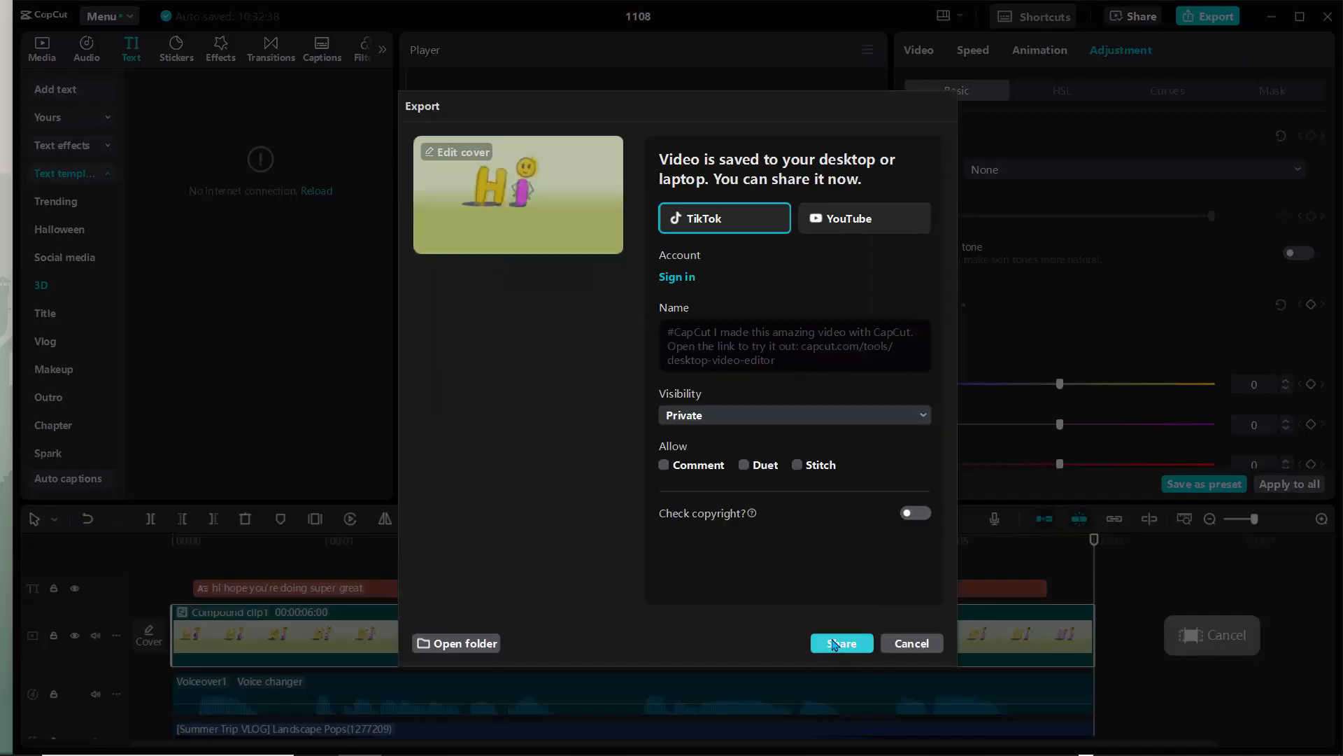
left_click(485, 643)
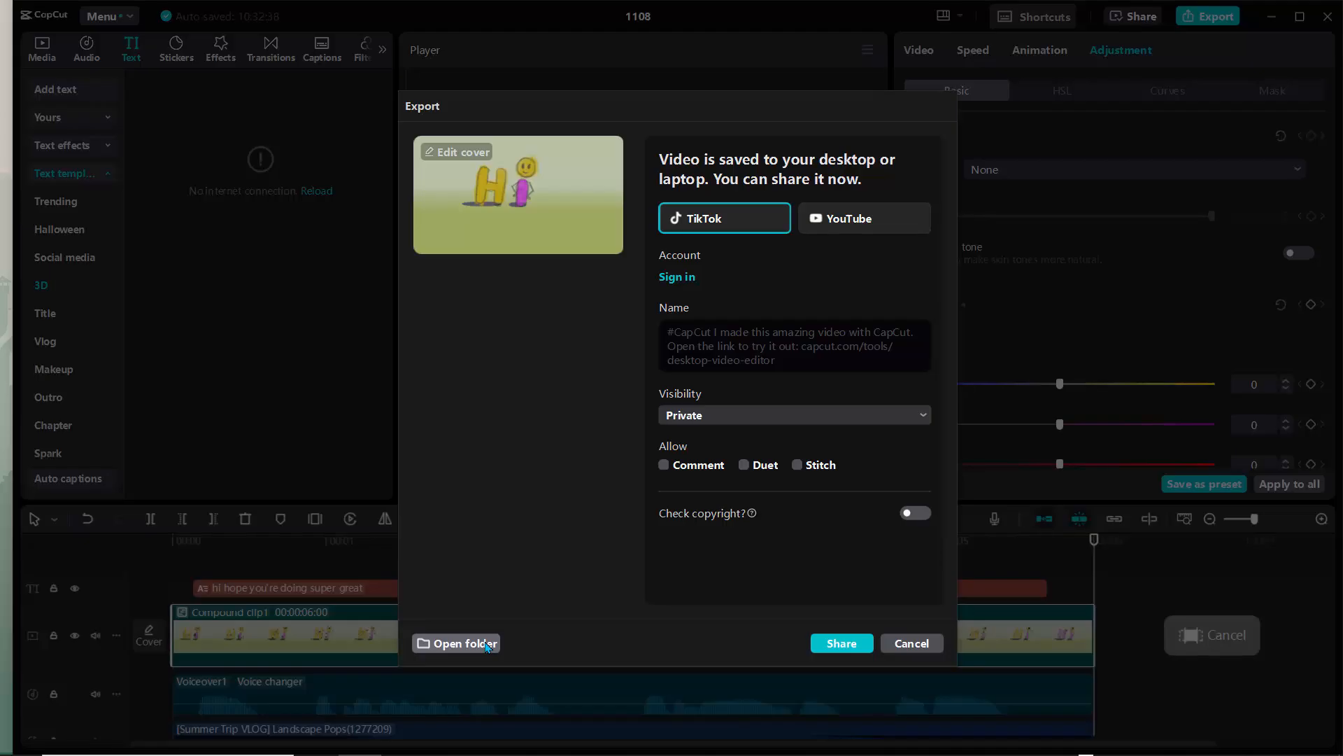
left_click(912, 643)
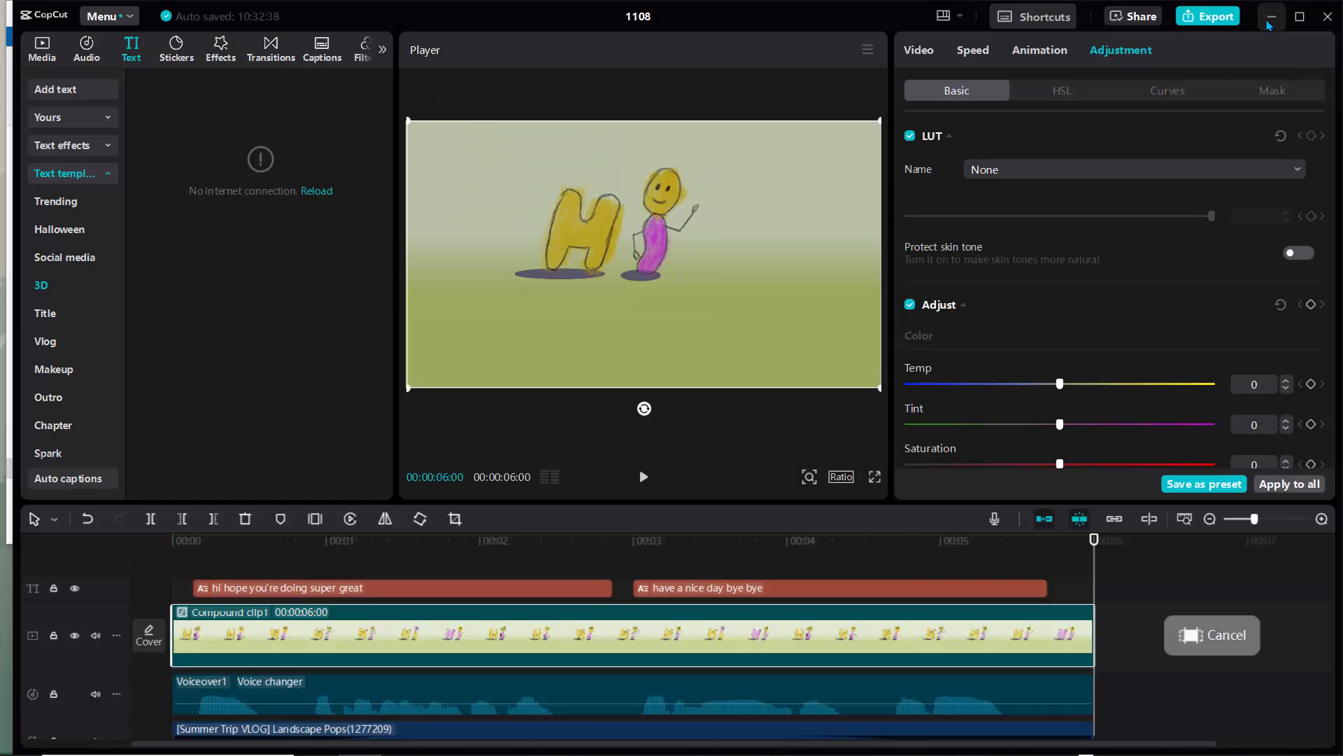
left_click(1271, 19)
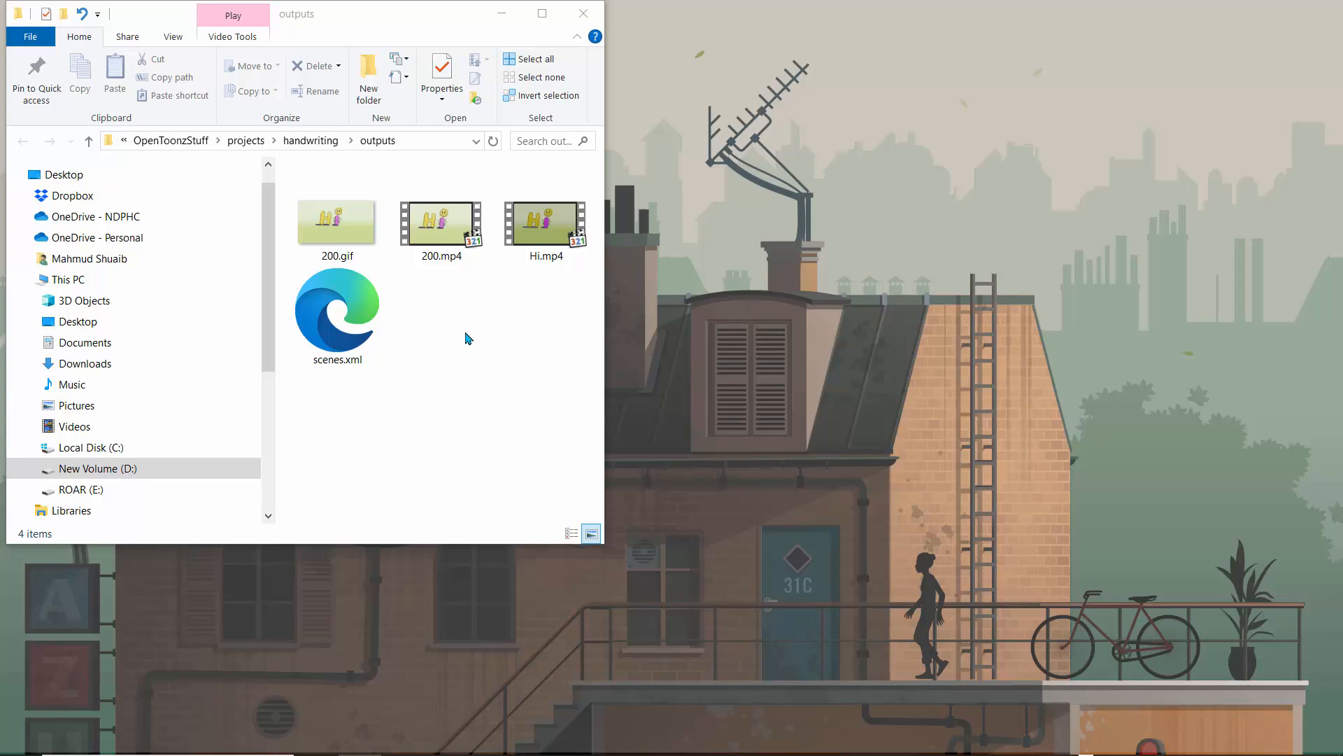
Maximize the outputs folder window and play the exported Hi.mp4 in the media player
left_click(542, 13)
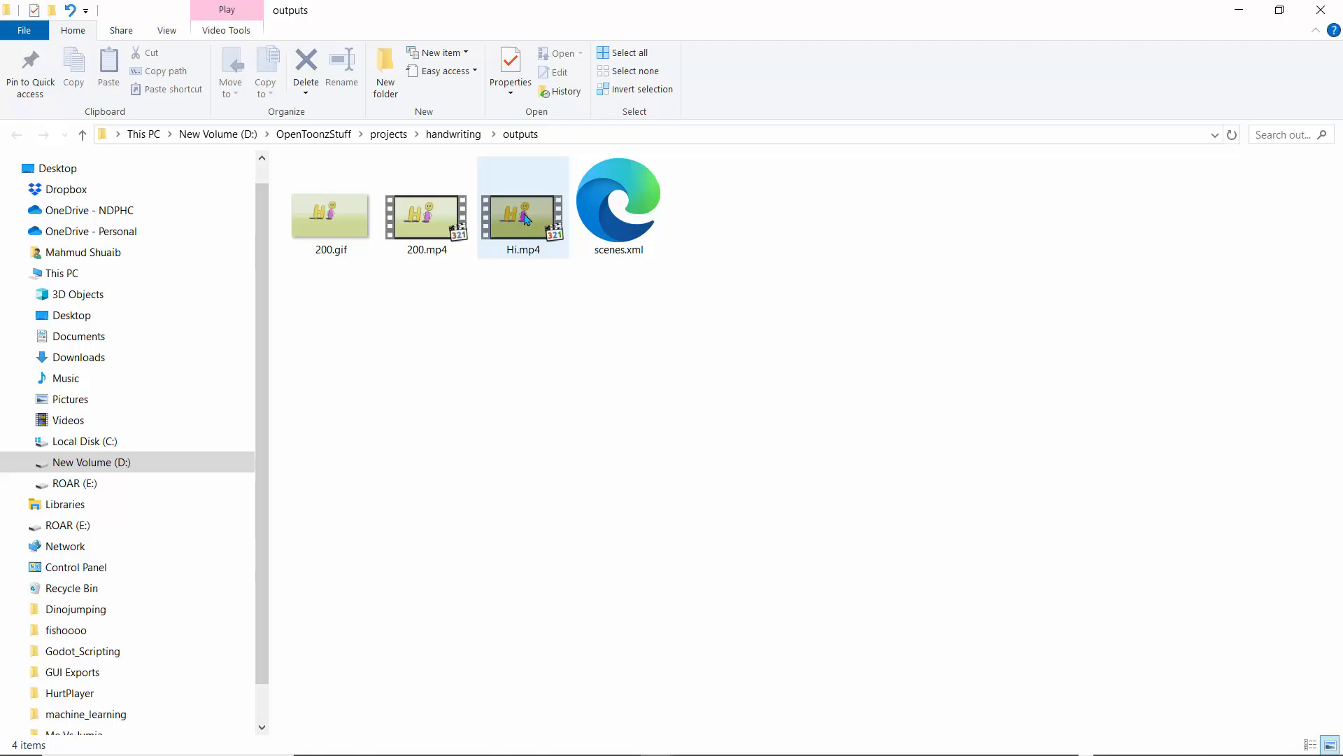
left_click(527, 219)
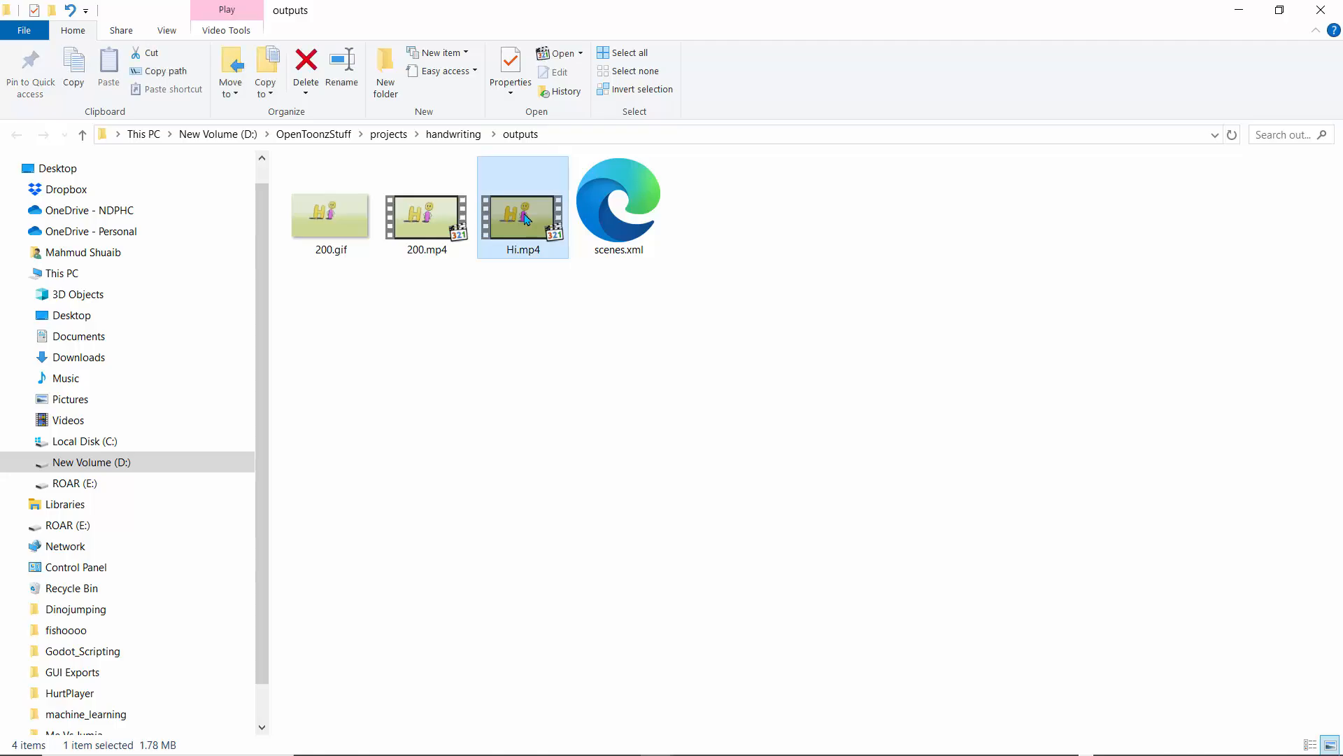
double_click(526, 220)
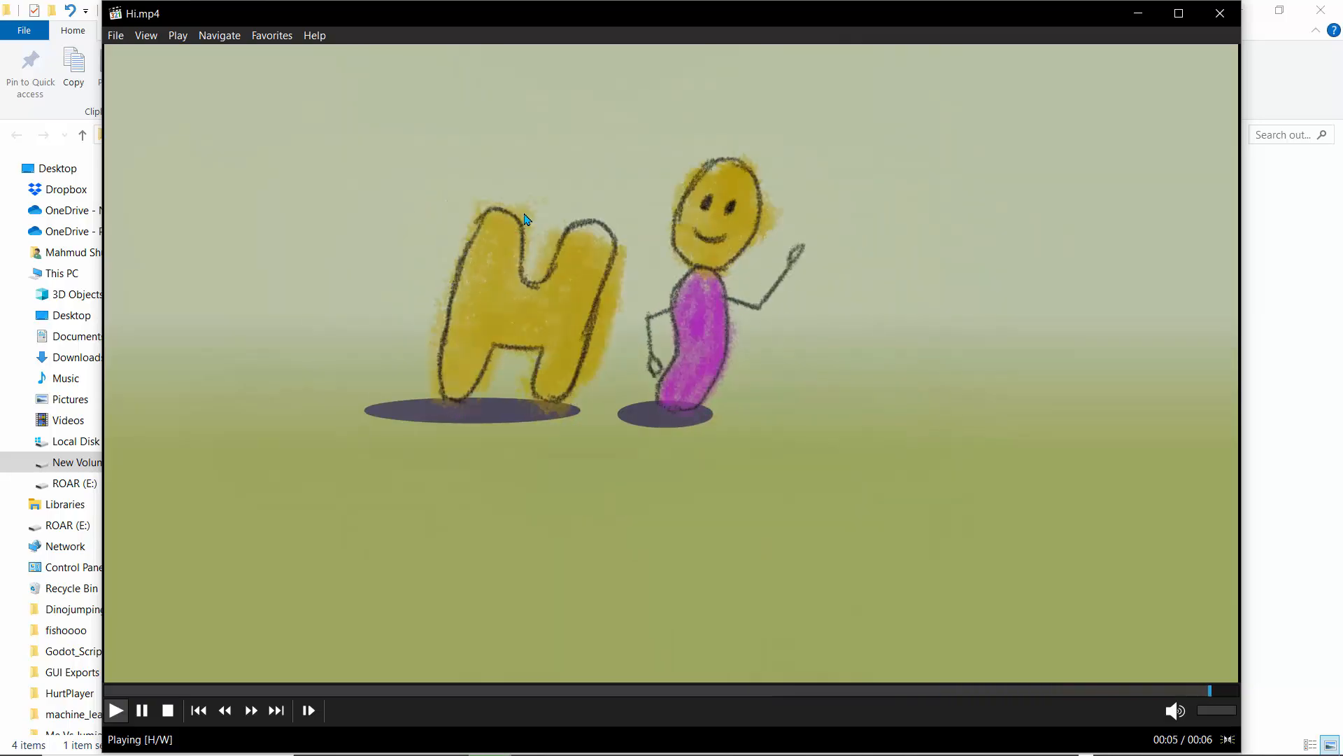
Close the Hi.mp4 playback, minimize the outputs folder window and switch back to the CapCut project
left_click(1220, 13)
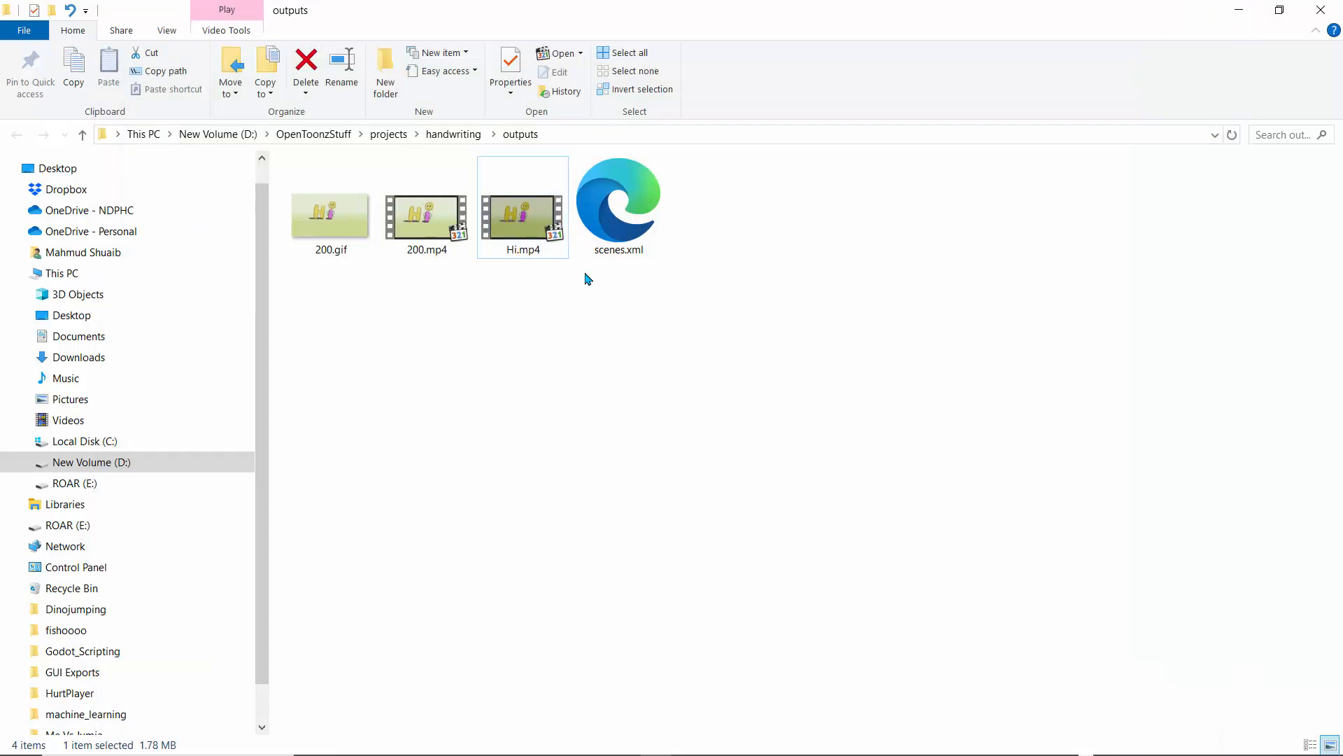
left_click(502, 277)
left_click(1239, 8)
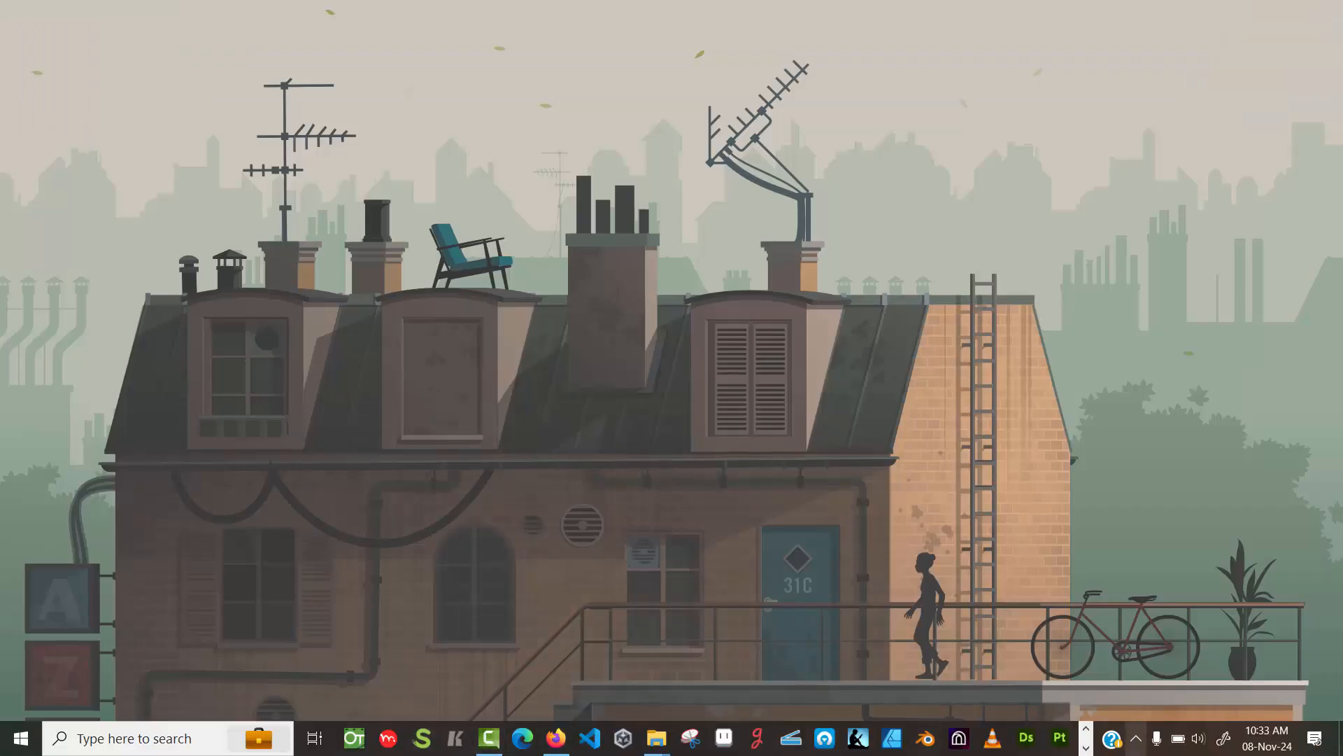
left_click(1085, 748)
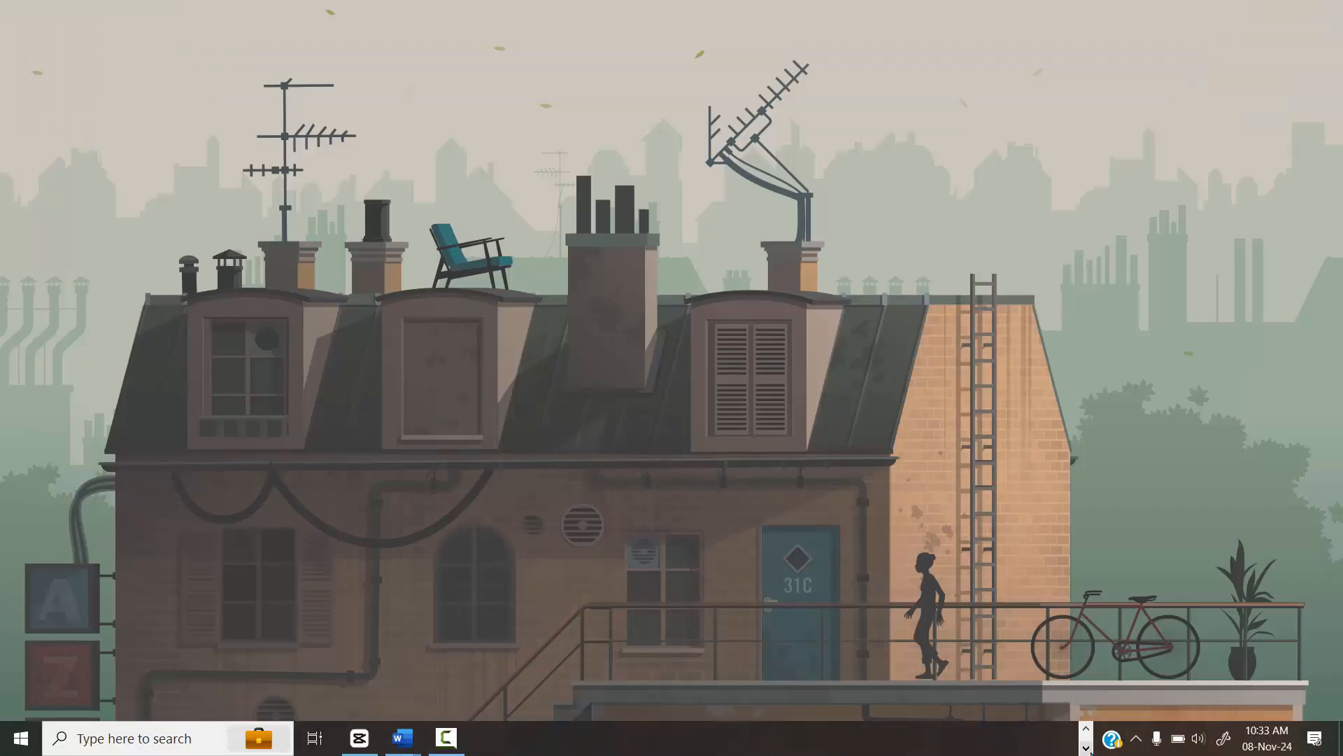
left_click(359, 737)
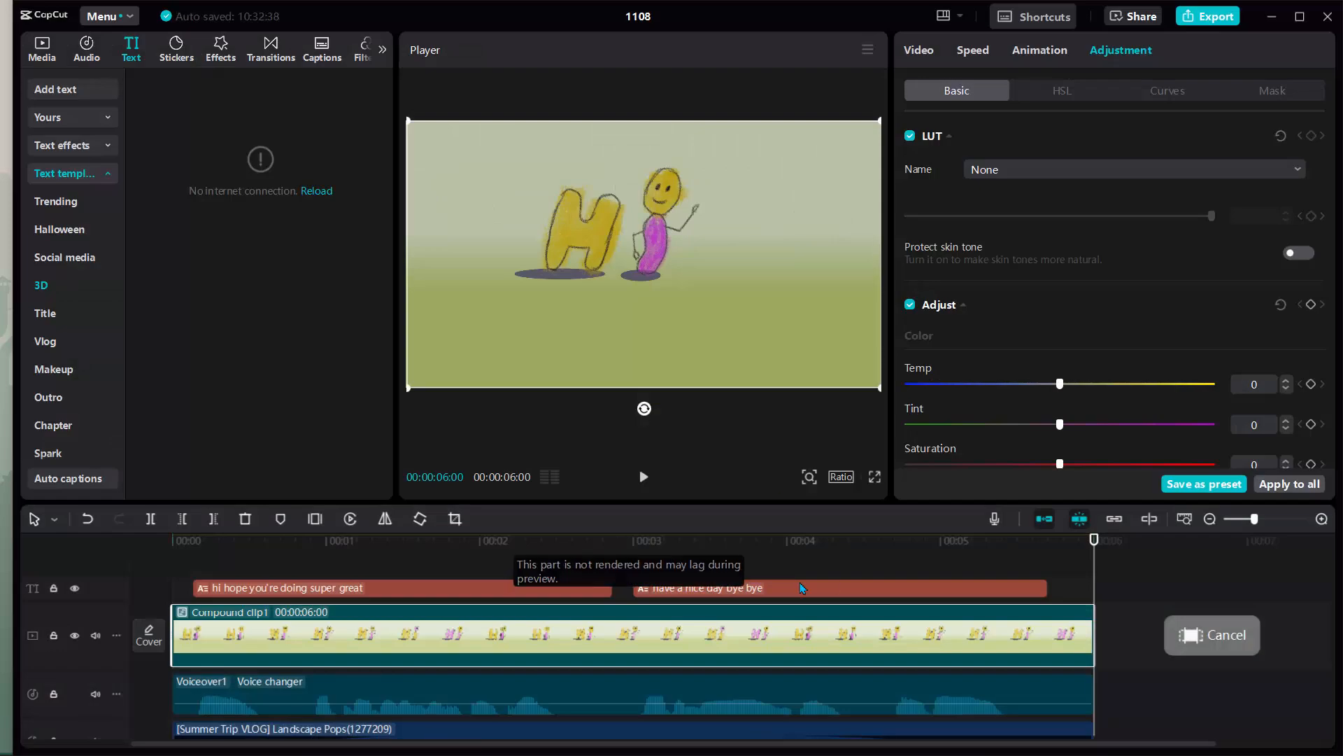
Download the trending READ MORE > text template and add it to the timeline at the start of the video
left_click_drag(829, 526, 165, 484)
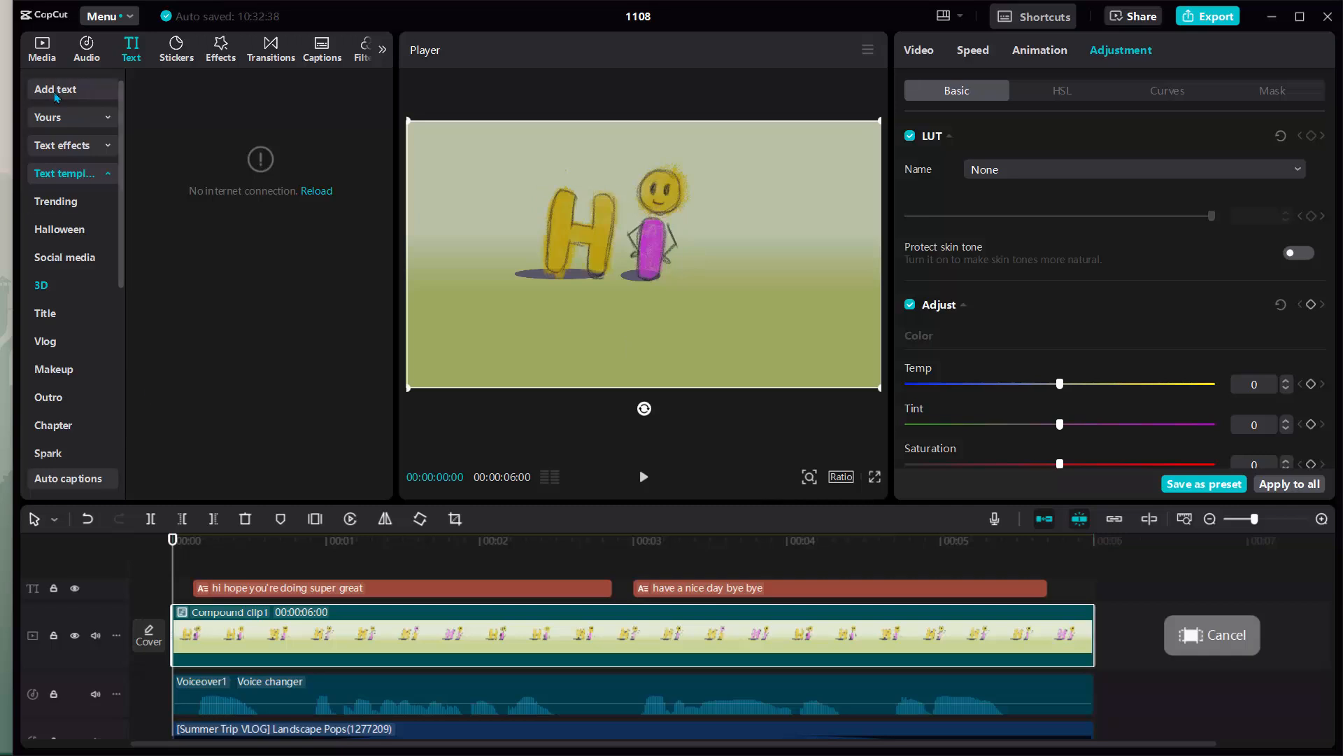
left_click(56, 93)
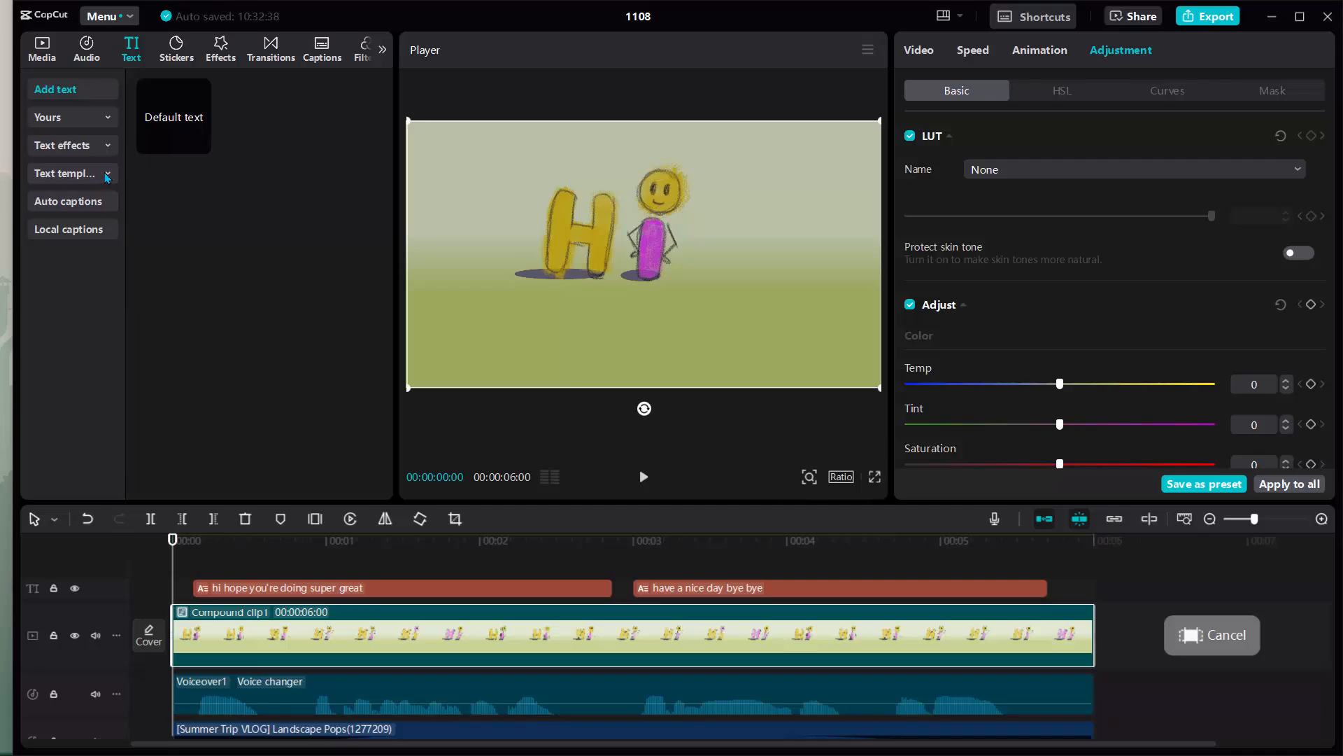
left_click(107, 175)
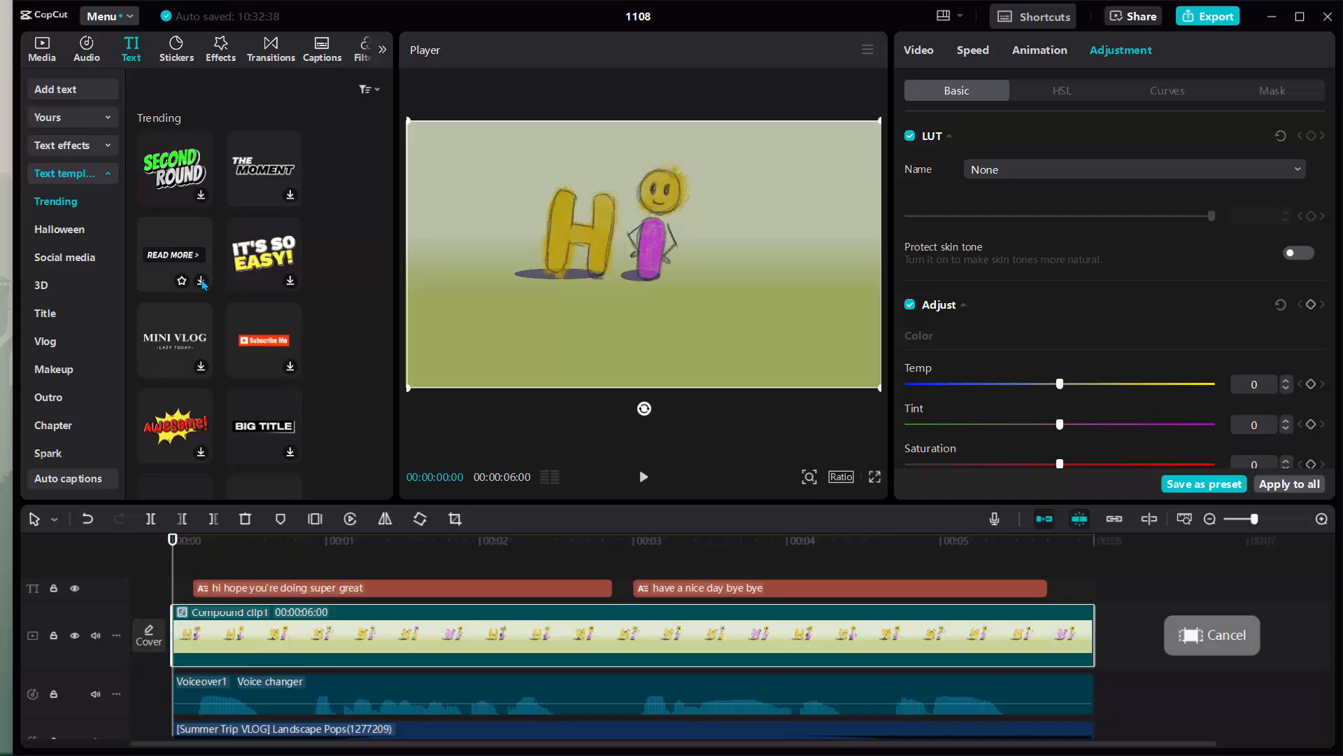
left_click(202, 281)
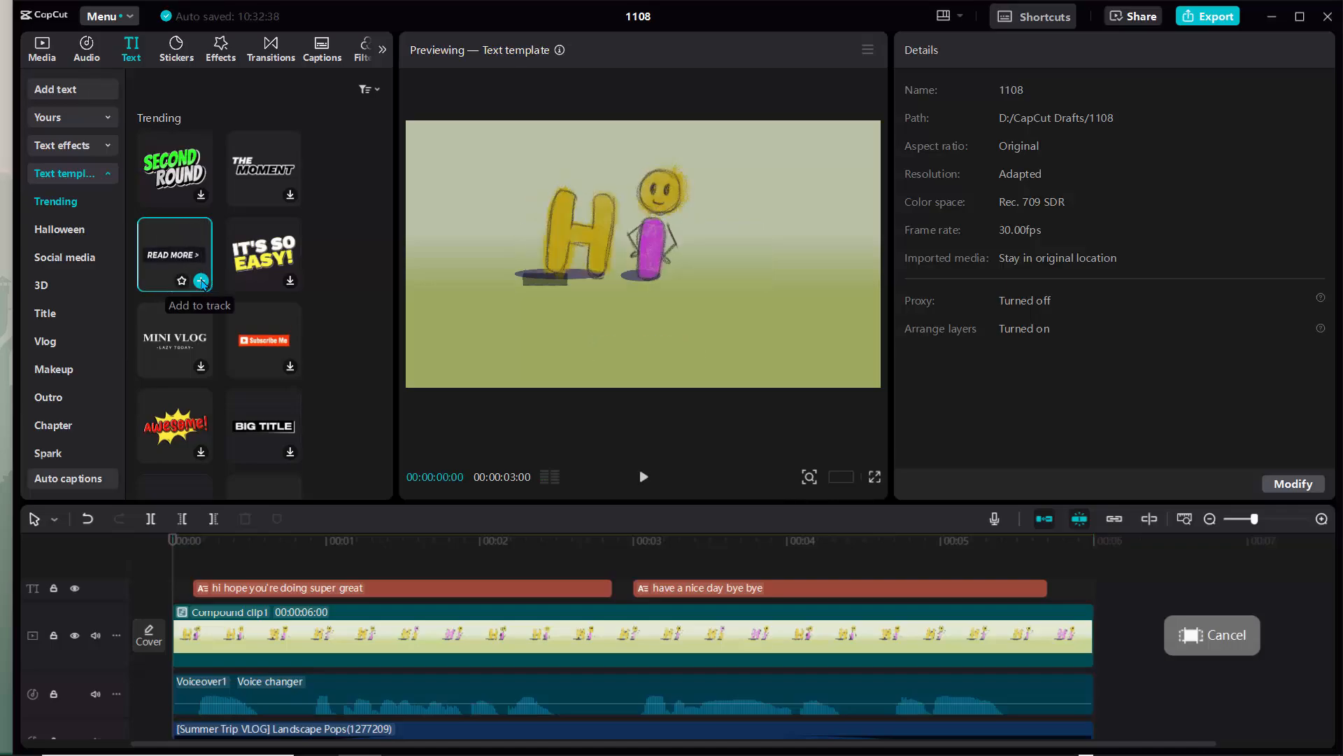
left_click(201, 281)
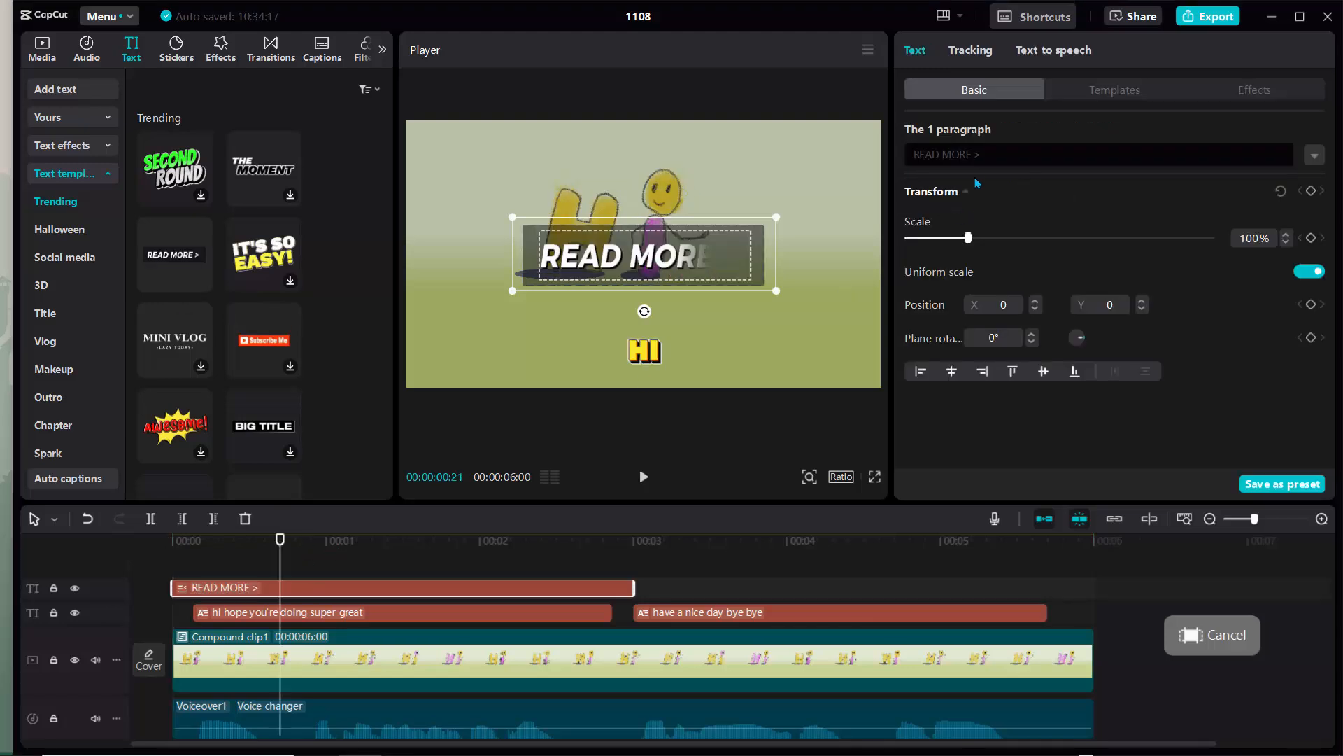
left_click(982, 154)
key("ctrl+a")
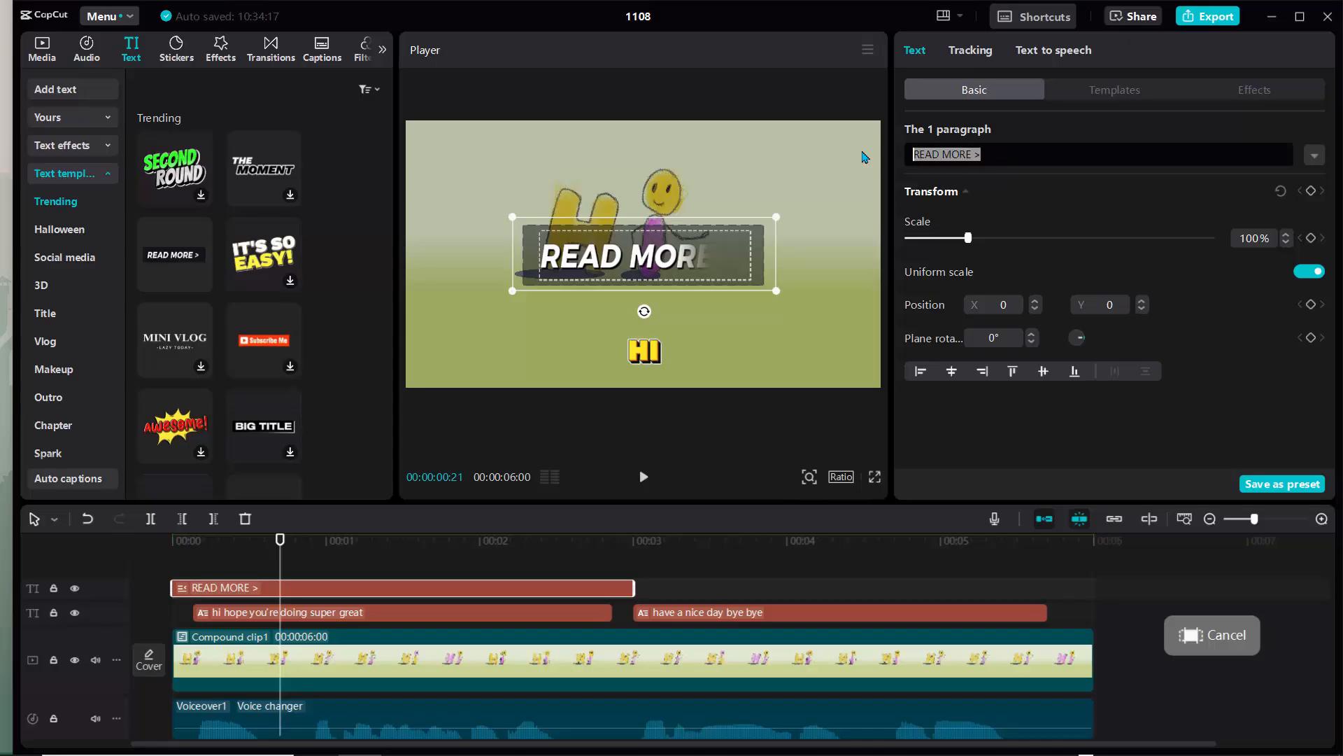
type("@")
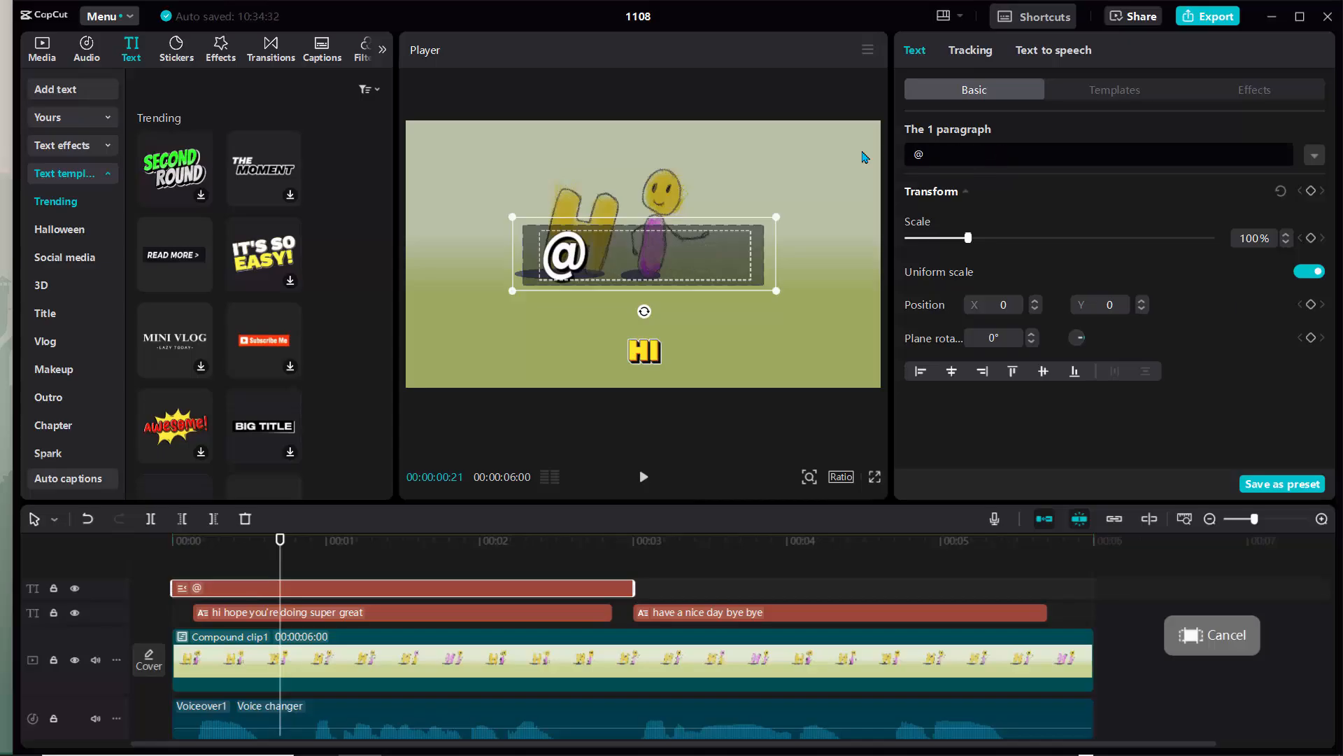
type("tekk")
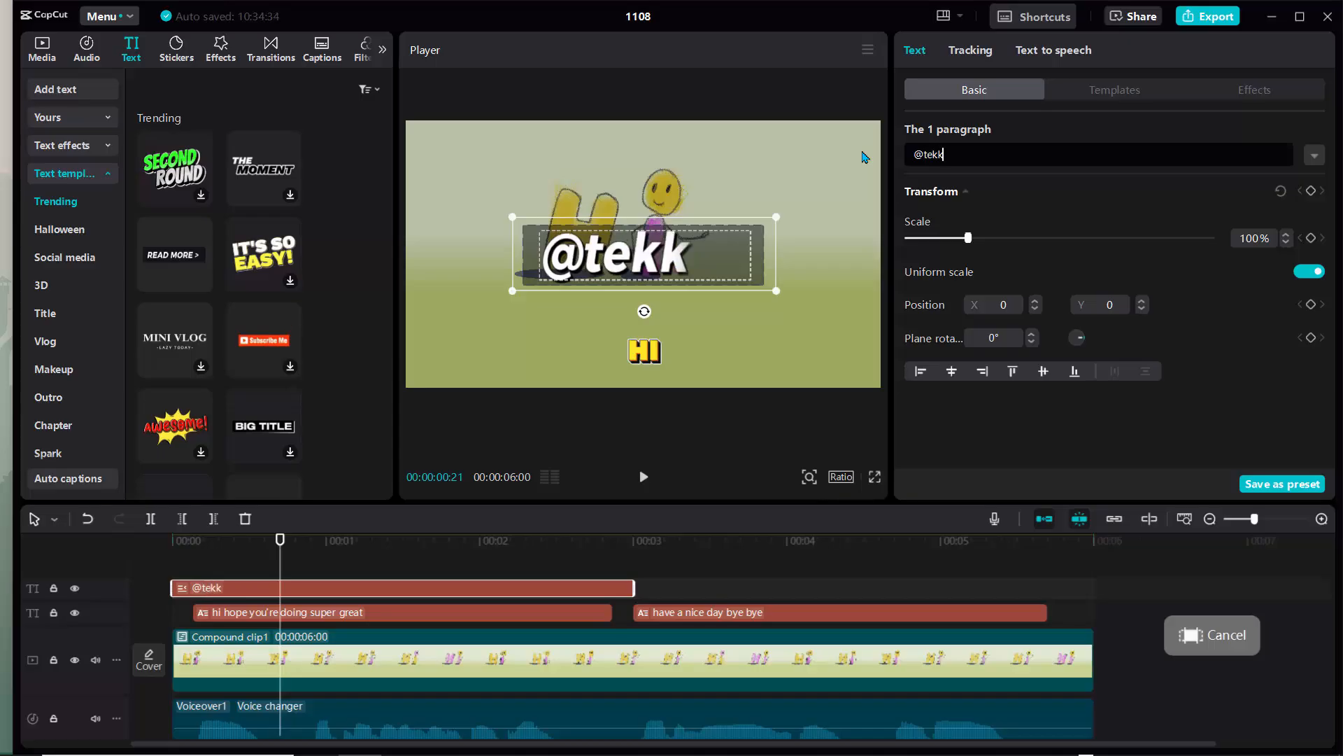
type("mood")
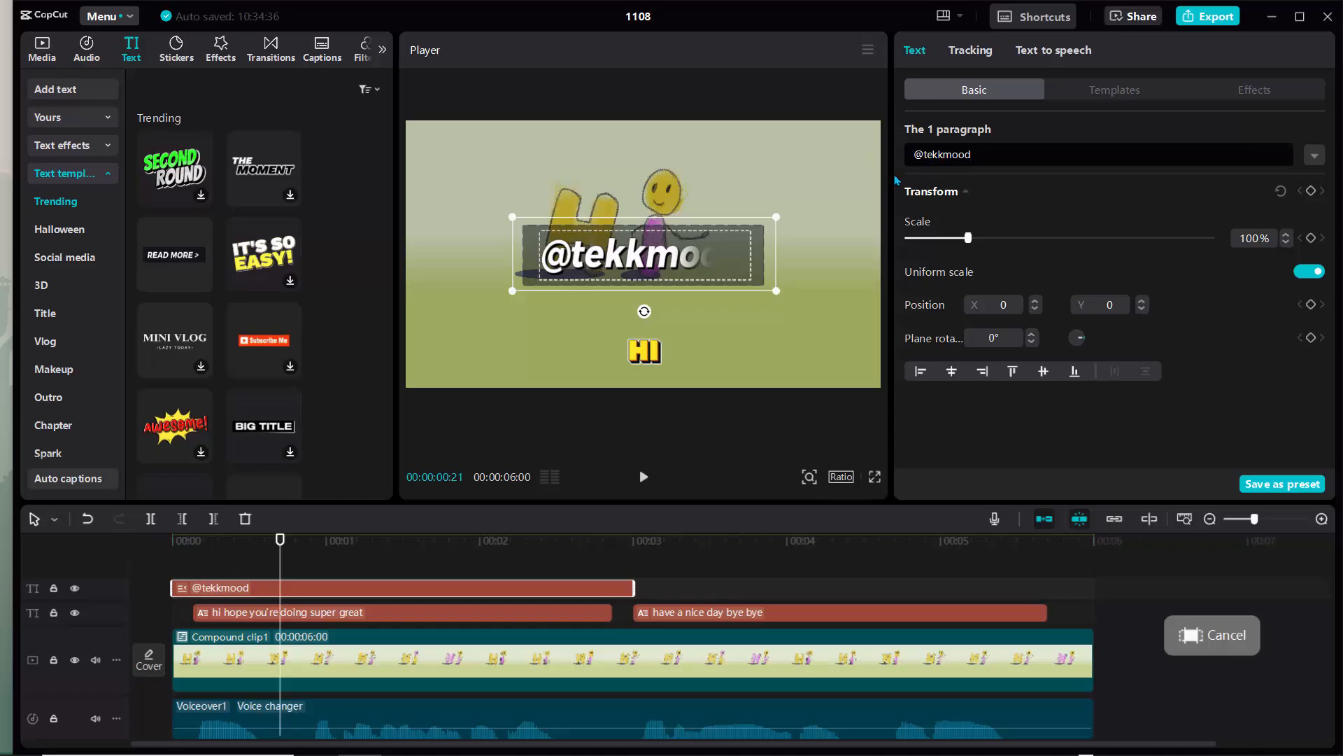
left_click_drag(971, 239, 935, 239)
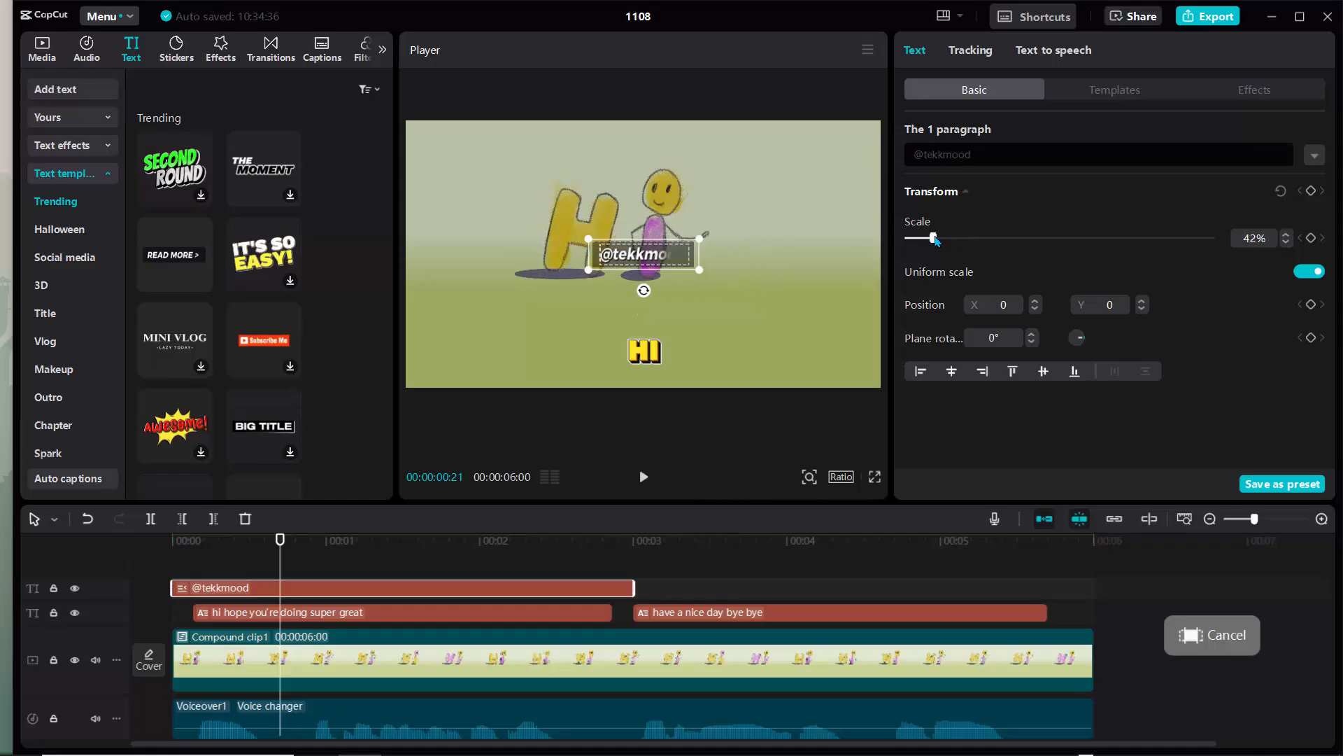
left_click_drag(637, 250, 460, 135)
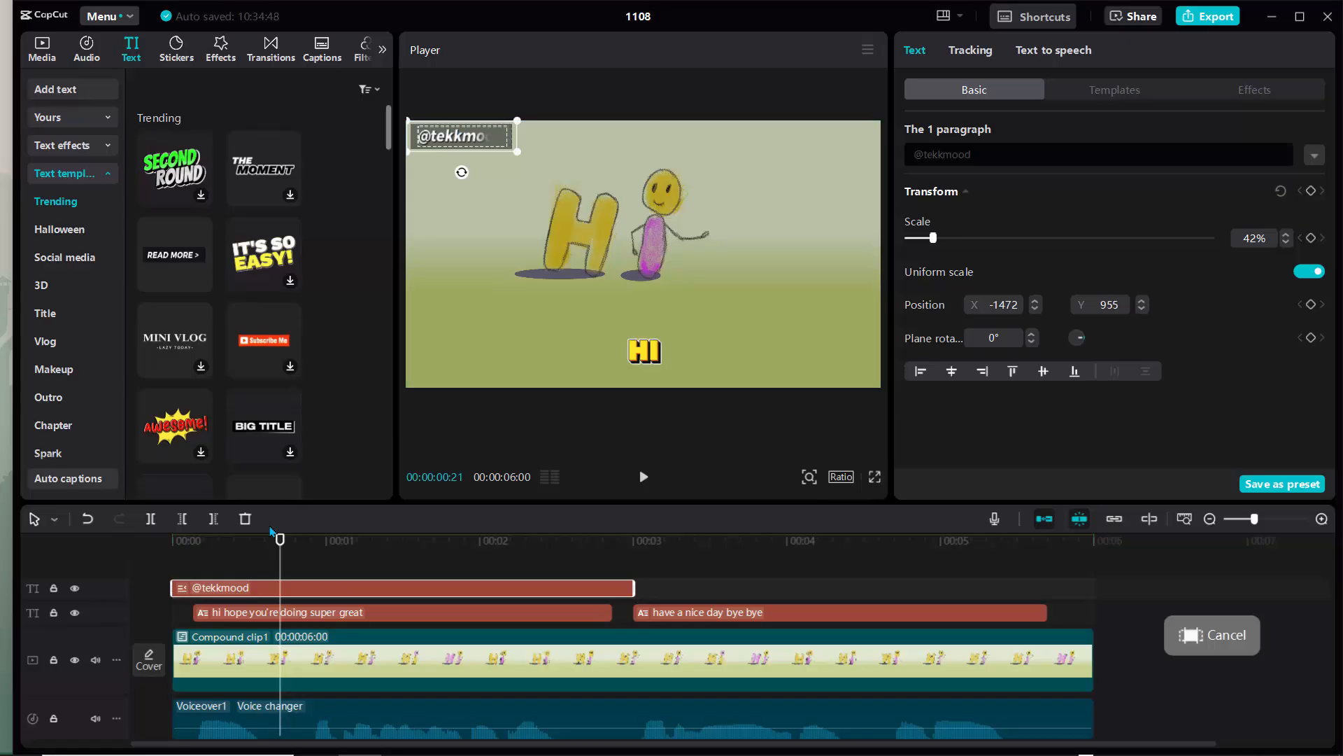
left_click_drag(370, 589, 767, 591)
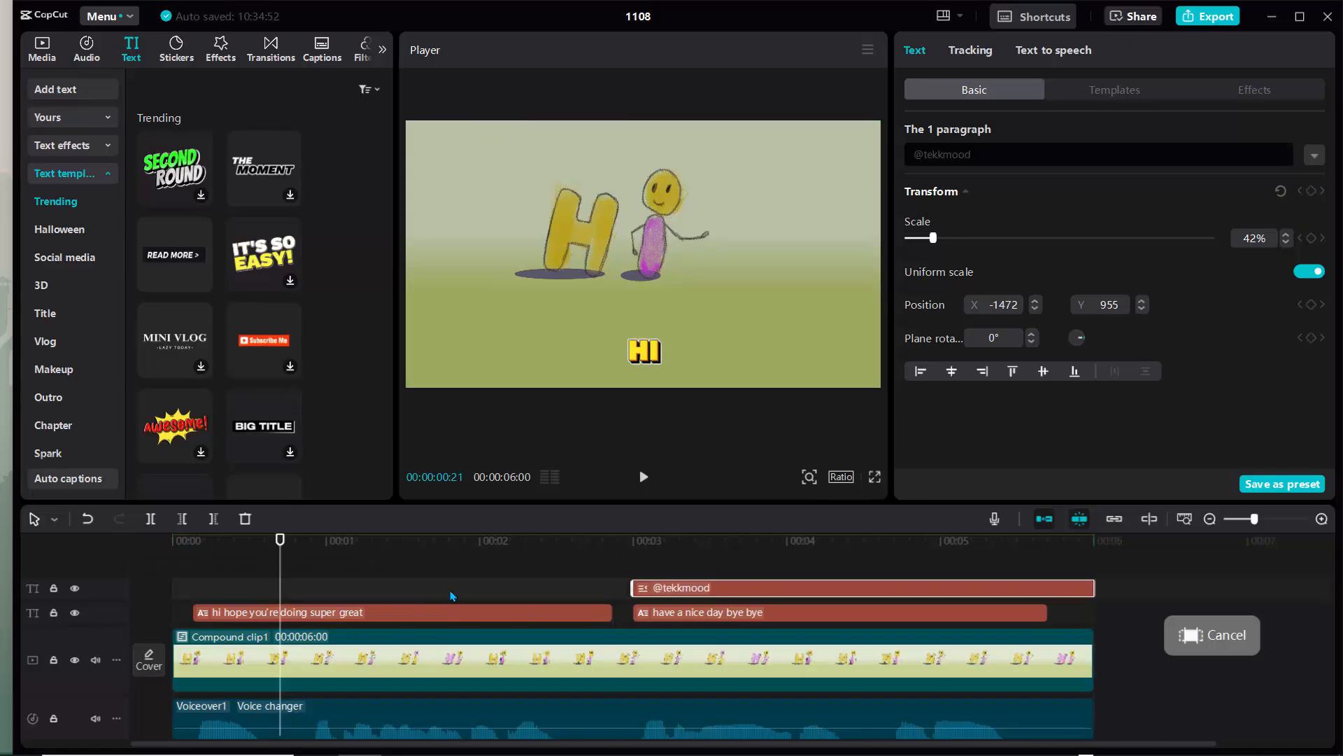
left_click(643, 477)
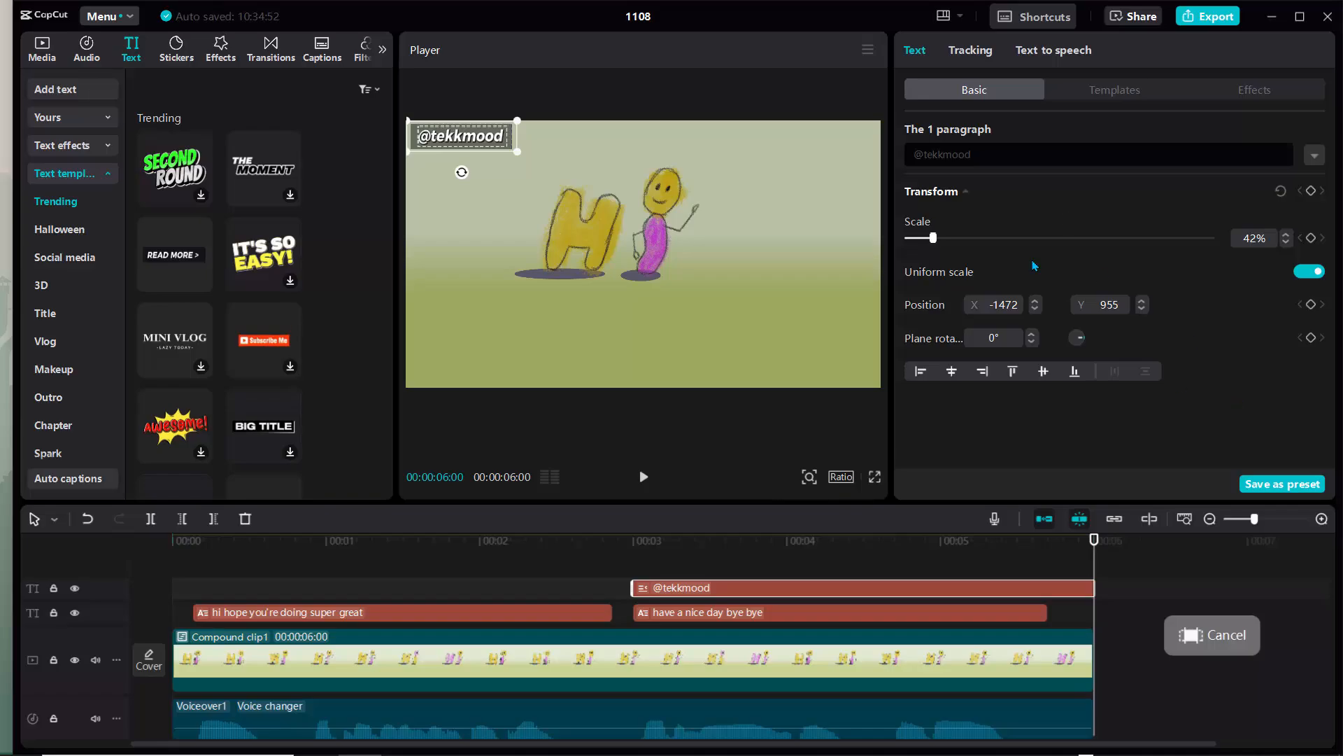
left_click(1090, 95)
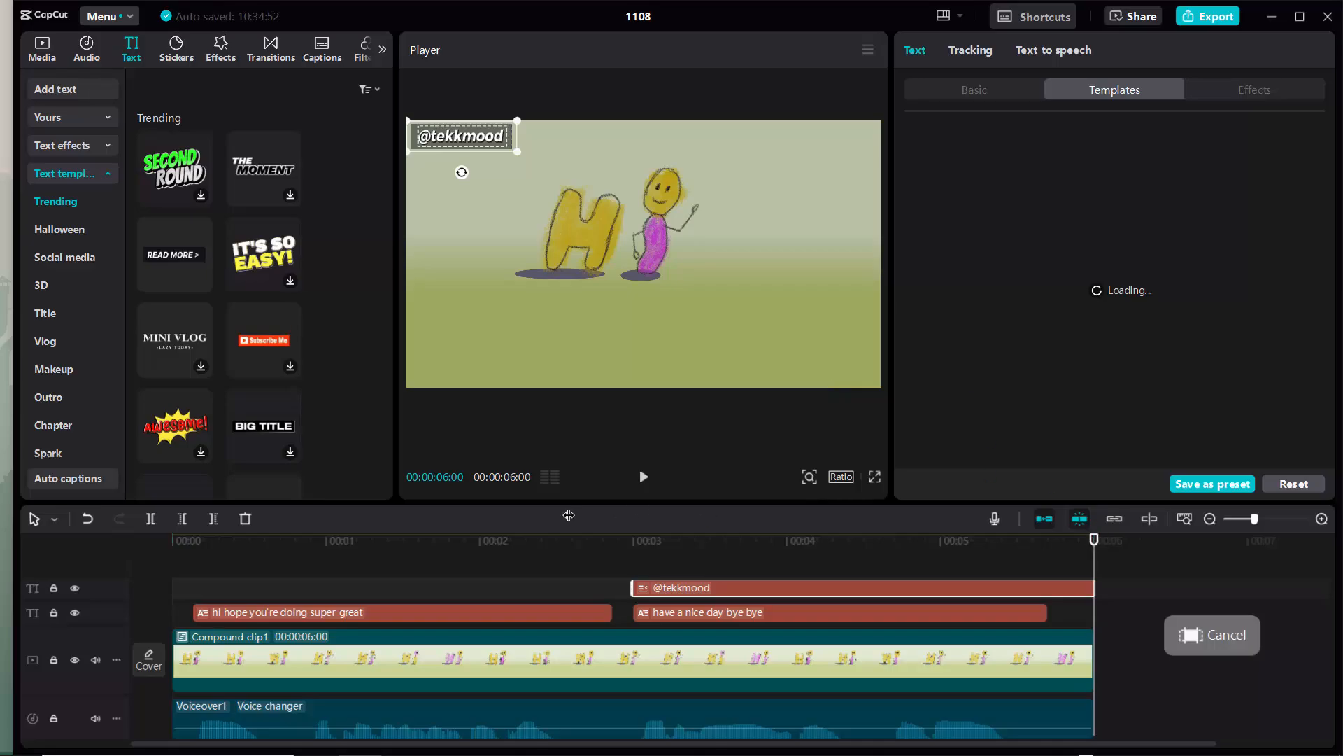
left_click(408, 540)
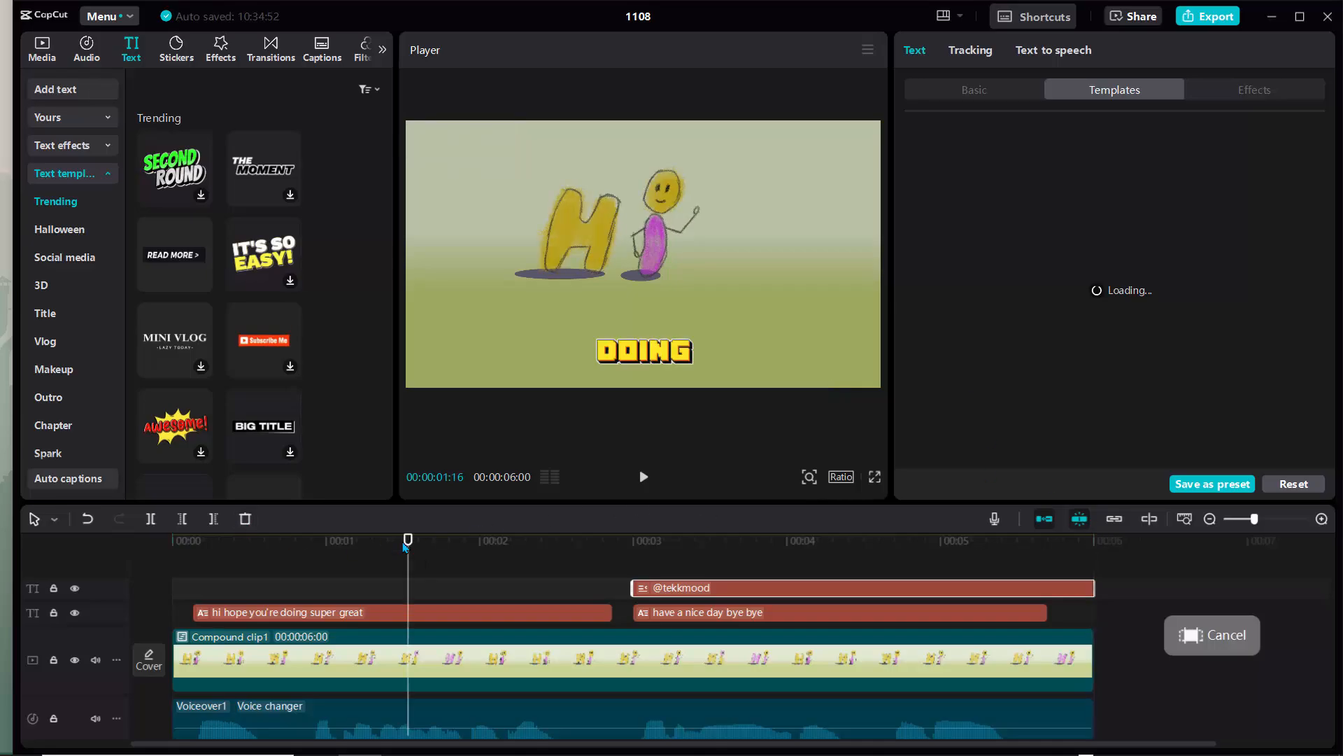
left_click_drag(231, 531, 166, 534)
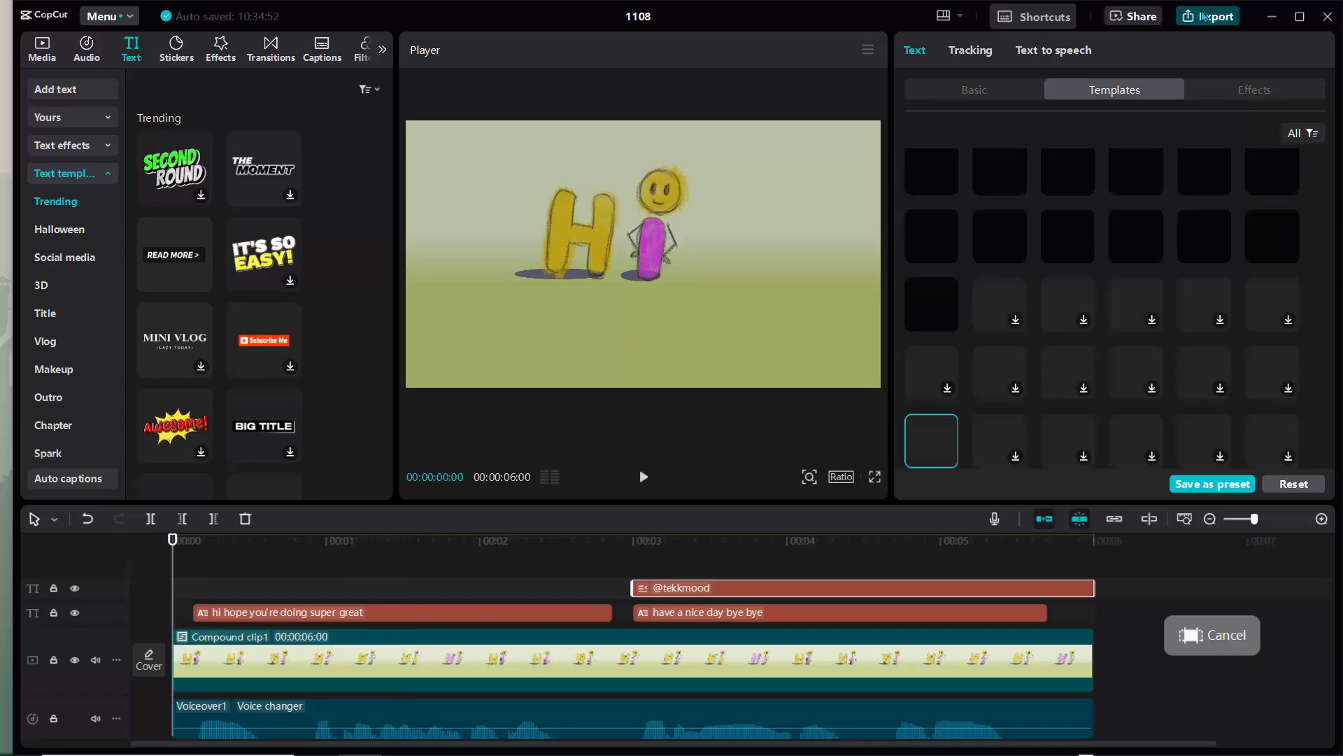
Export the video as HI2 in 1080P, 30fps mp4 with the H.264 codec, without sharing it
left_click(1203, 16)
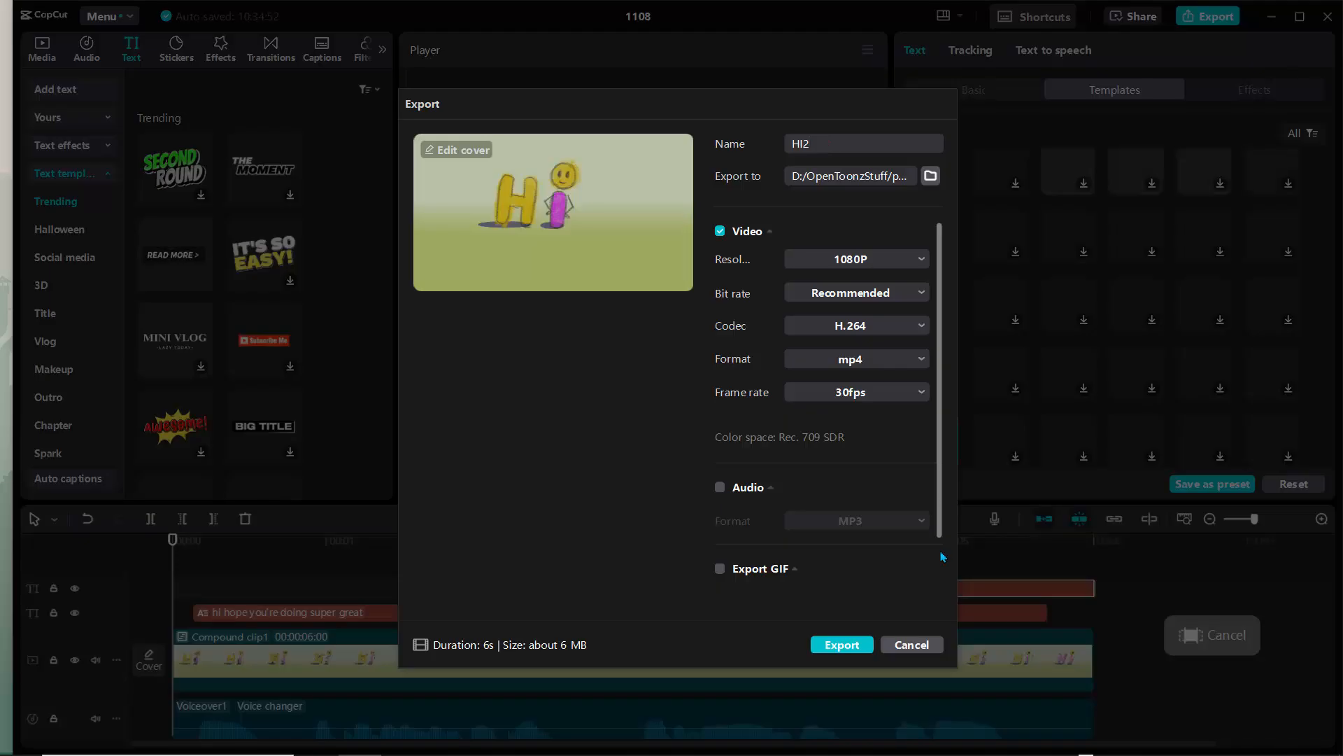
left_click(843, 644)
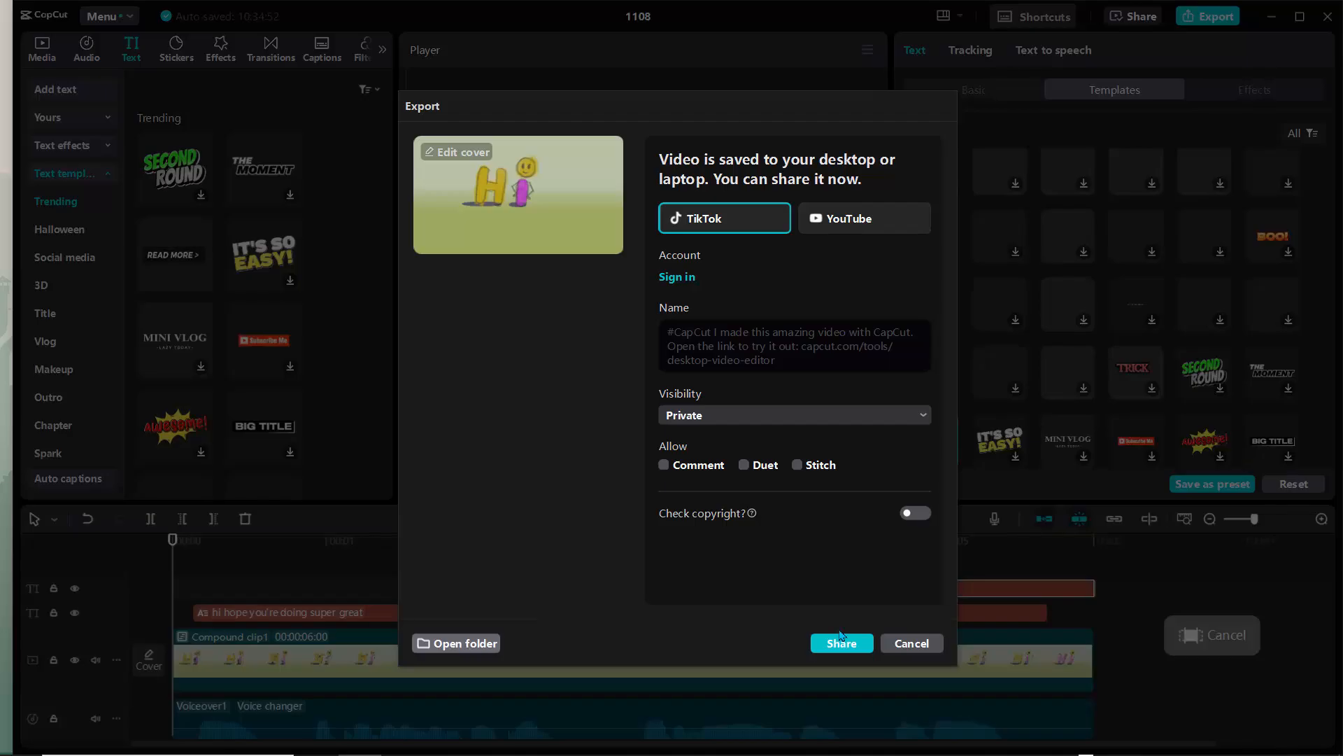
left_click(913, 645)
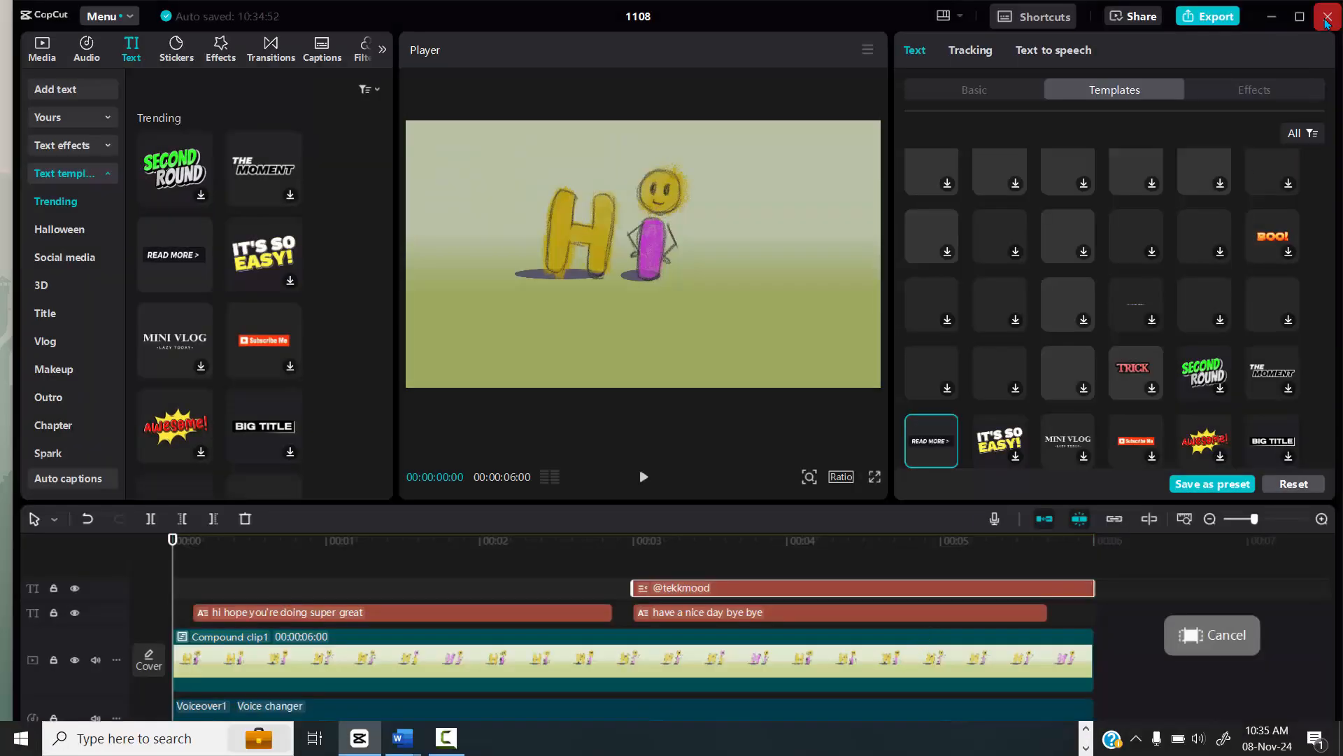
Close the project, dismiss the version update offer and exit CapCut
left_click(1327, 22)
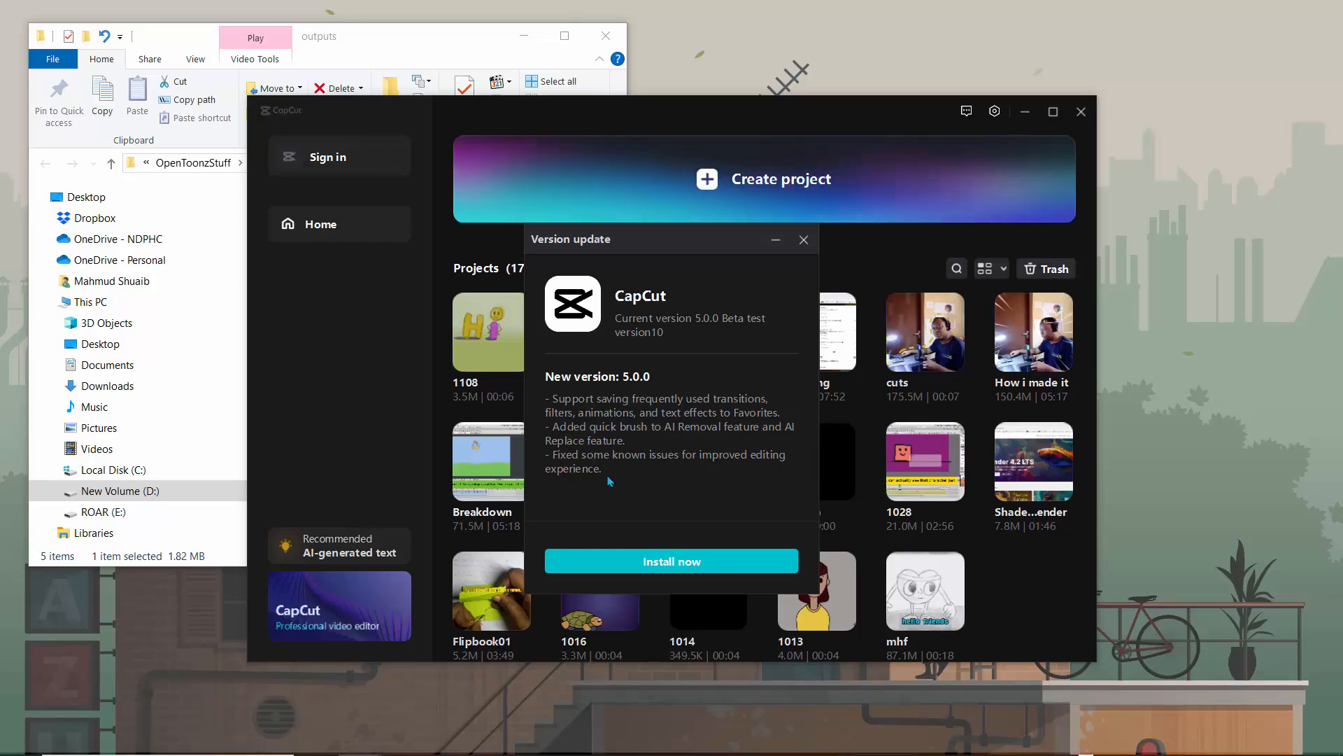
left_click(804, 240)
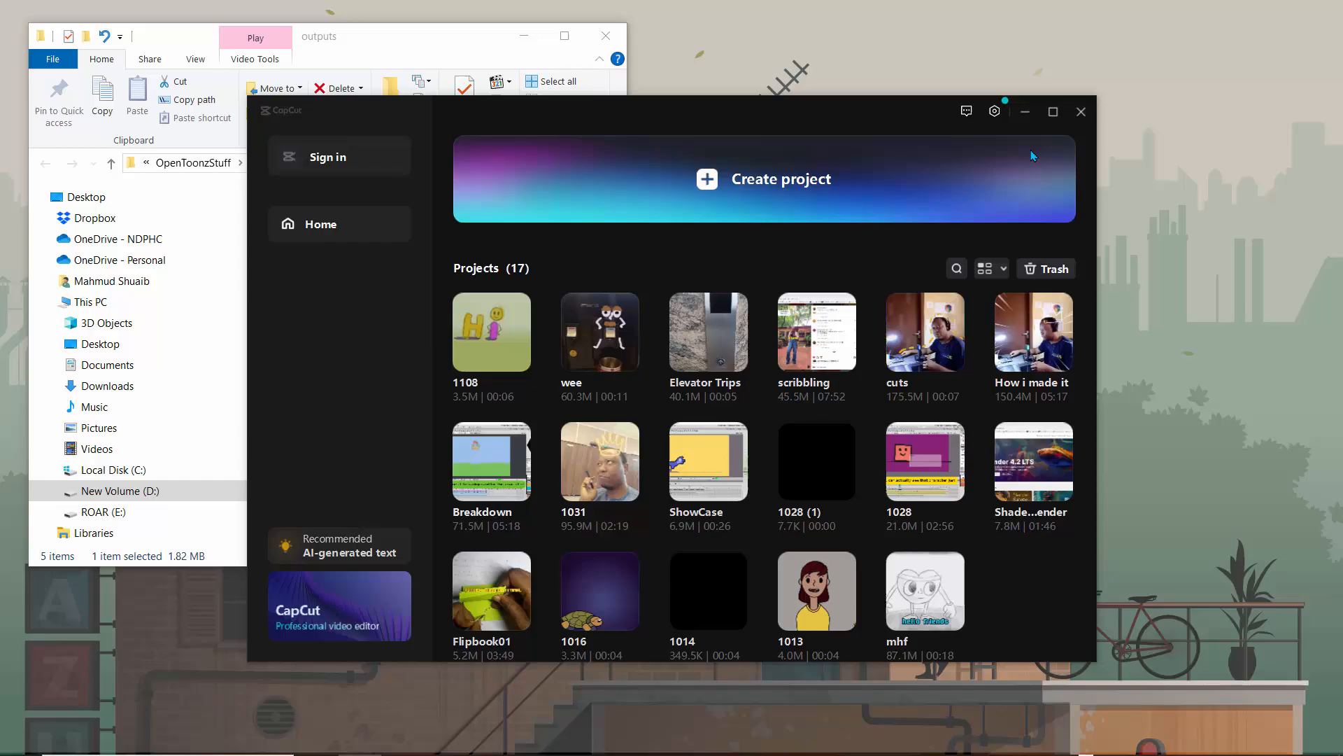
left_click(1081, 112)
Play the exported HI2.mp4 from the outputs folder to check it, closing the media player at the end
left_click(434, 446)
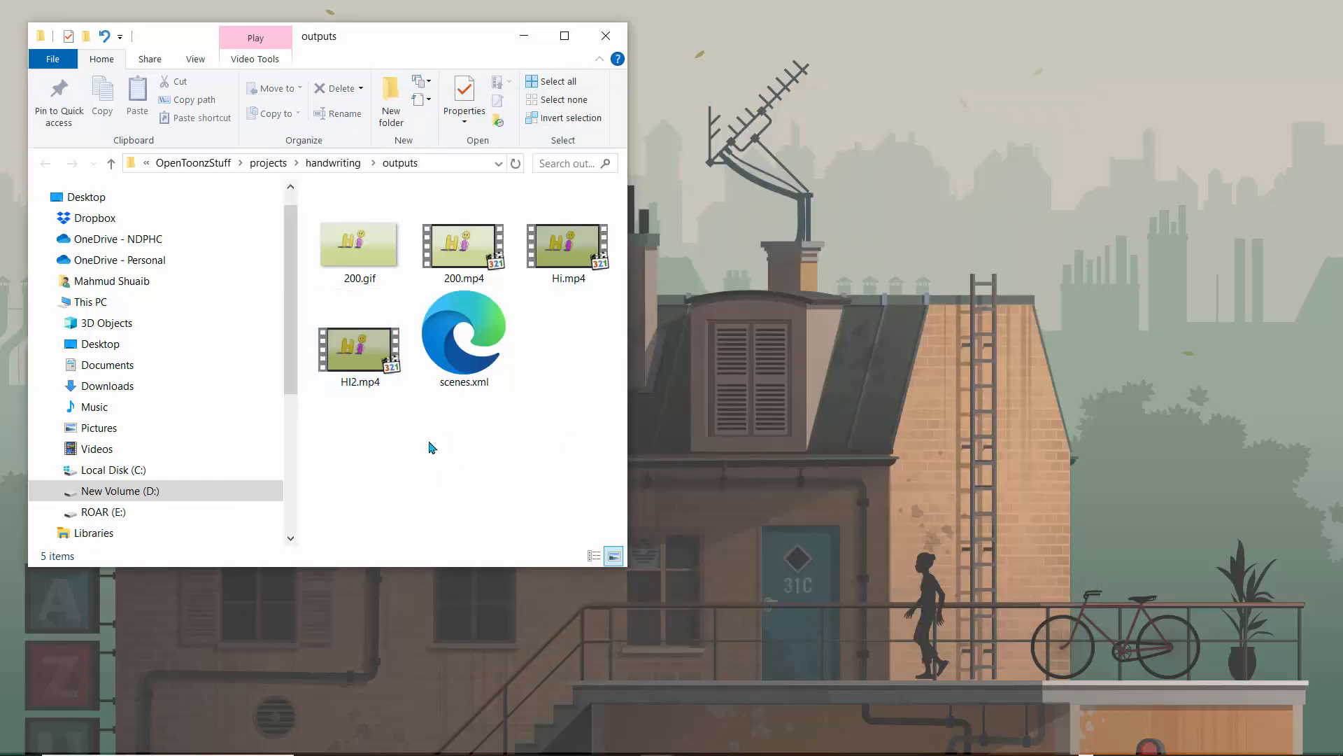
left_click(362, 359)
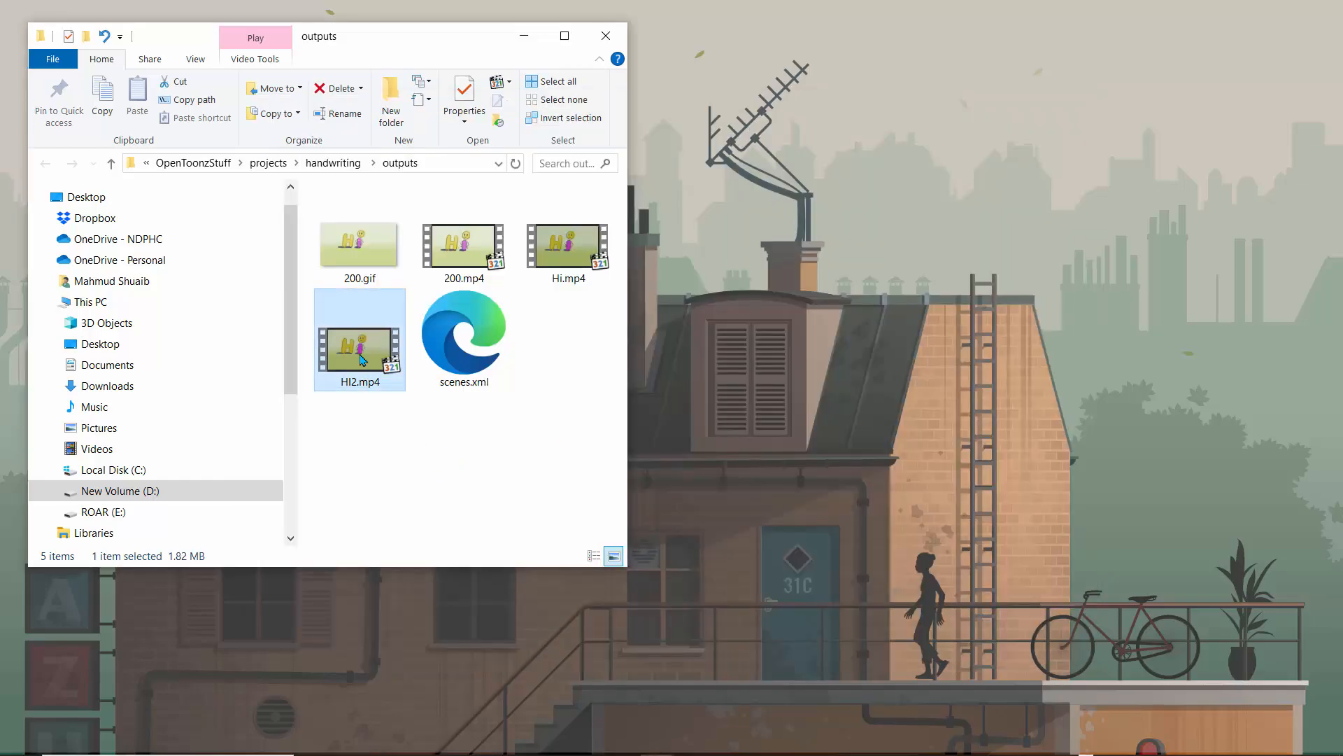
double_click(362, 359)
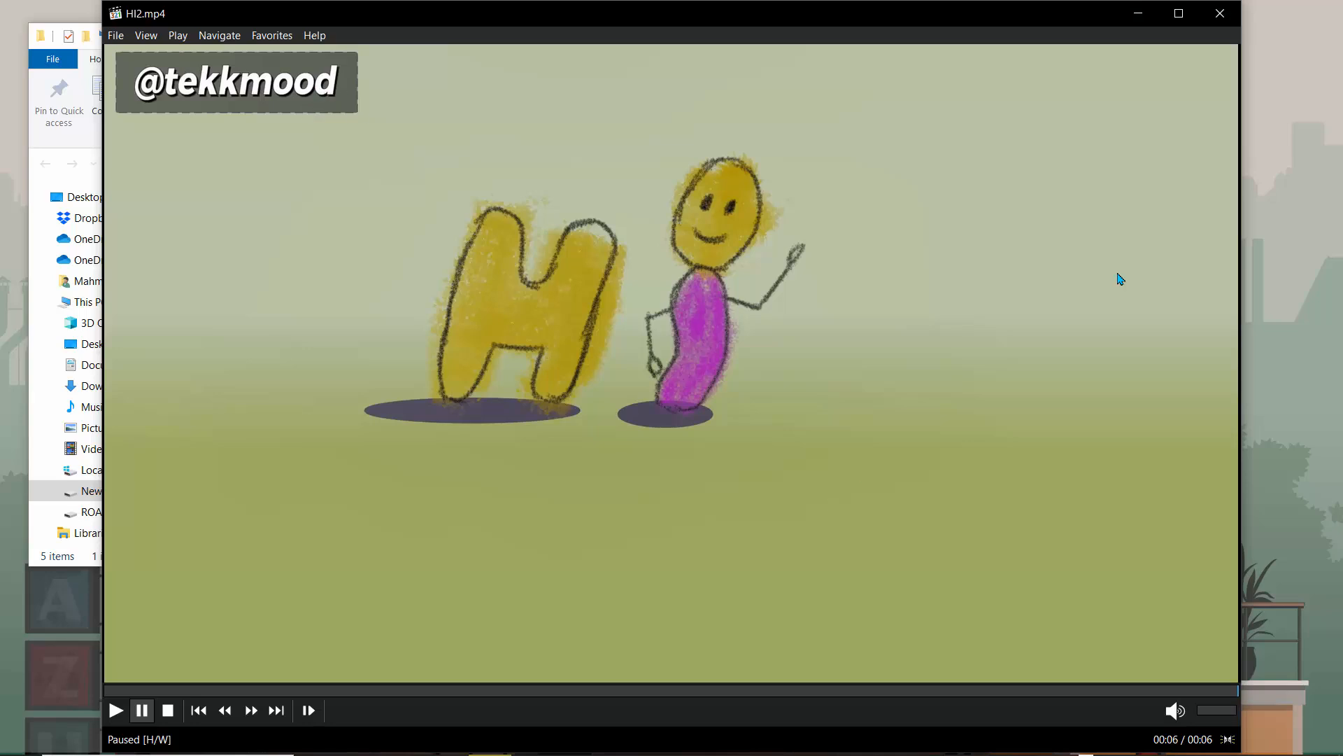
left_click(1220, 14)
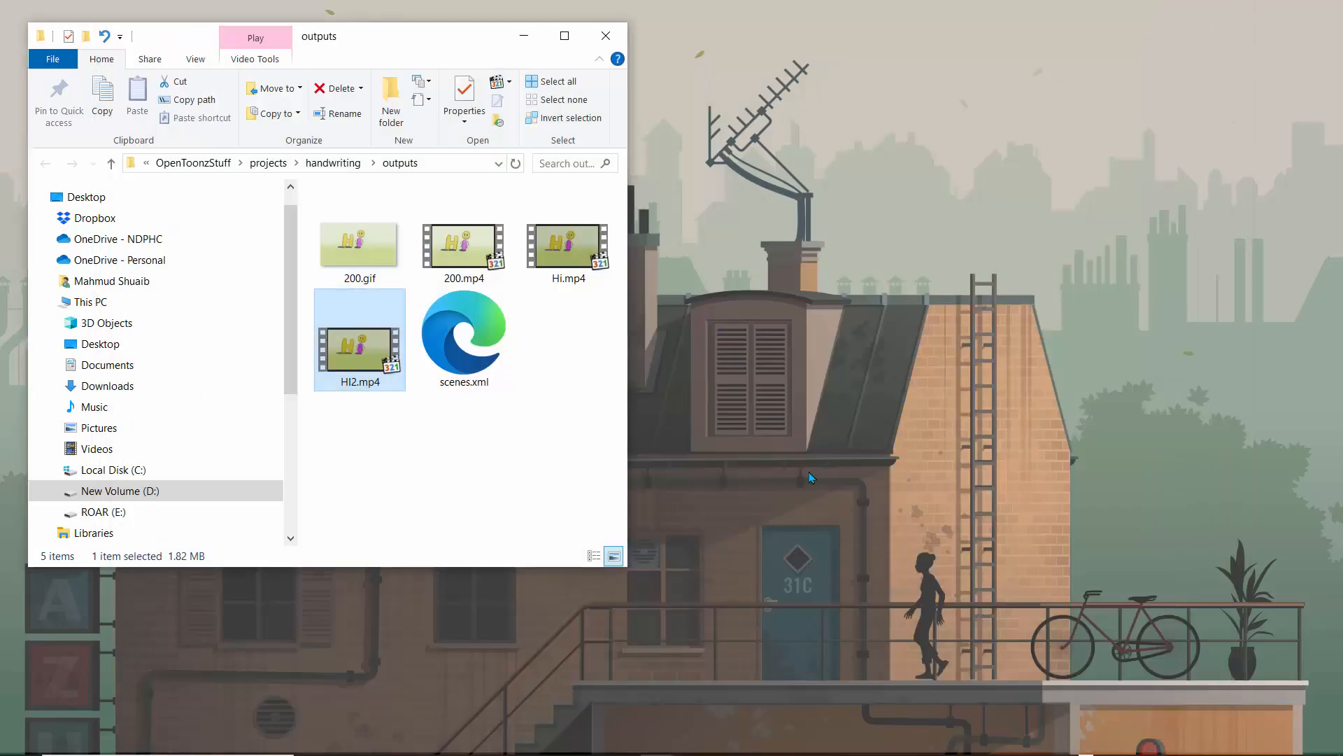